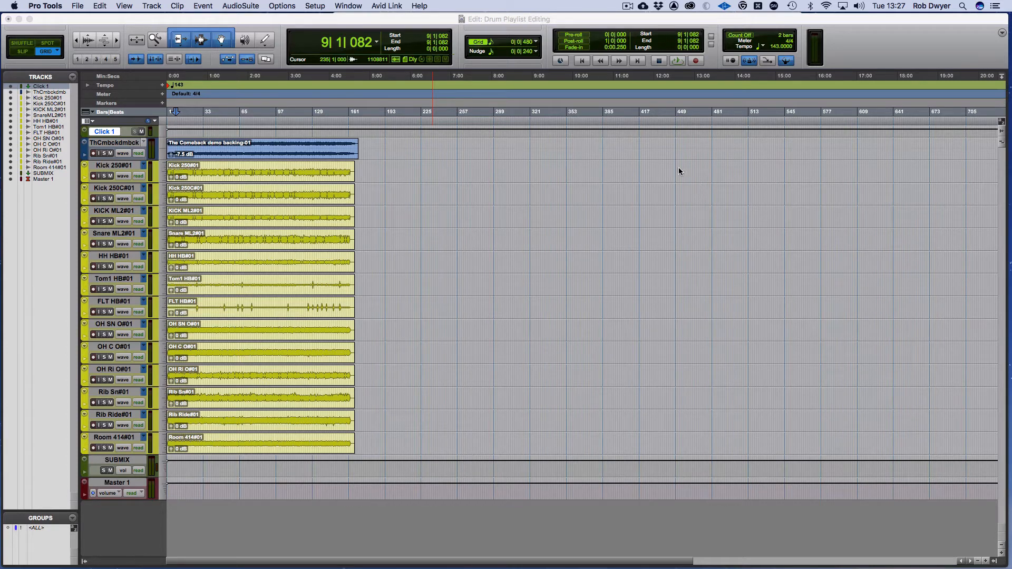
Review the Editing preferences for overlapped clips and the Operation preference for automatically creating playlists when loop recording, and accept the preferences.
{"action": "left_click", "coordinate": [314, 6]}
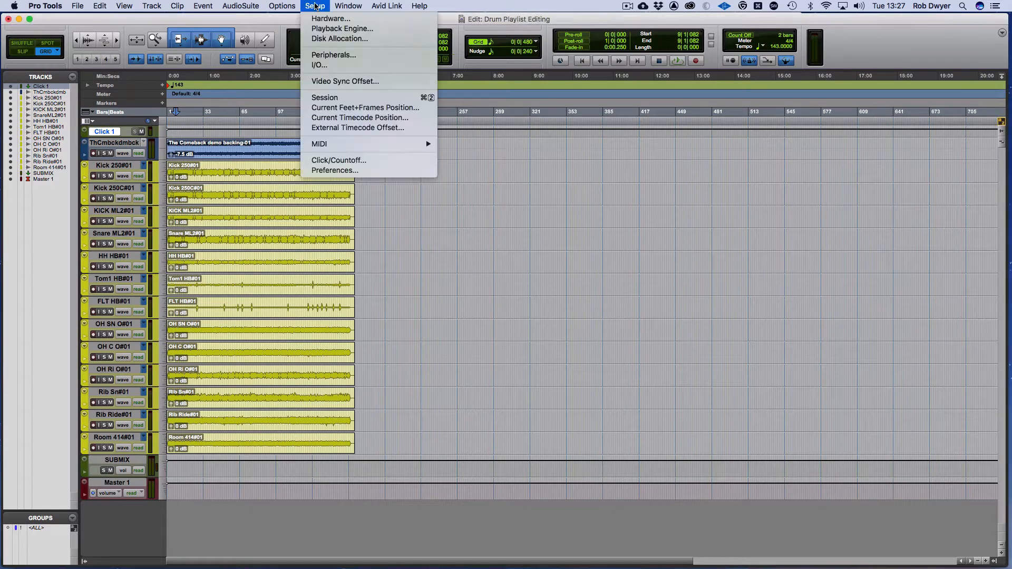
{"action": "left_click", "coordinate": [342, 169]}
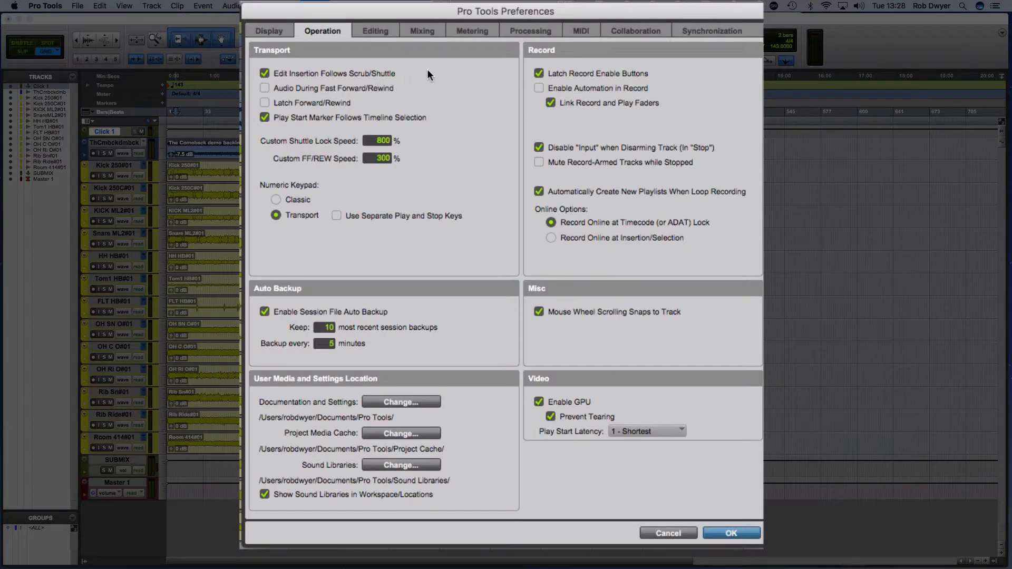
{"action": "left_click", "coordinate": [387, 31]}
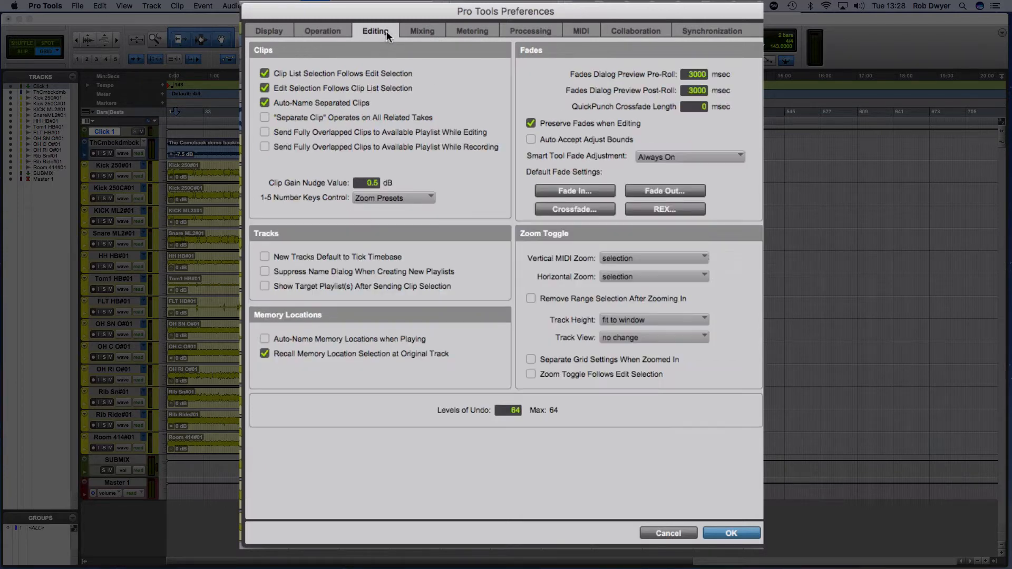
{"action": "left_click", "coordinate": [265, 130]}
{"action": "left_click", "coordinate": [319, 31]}
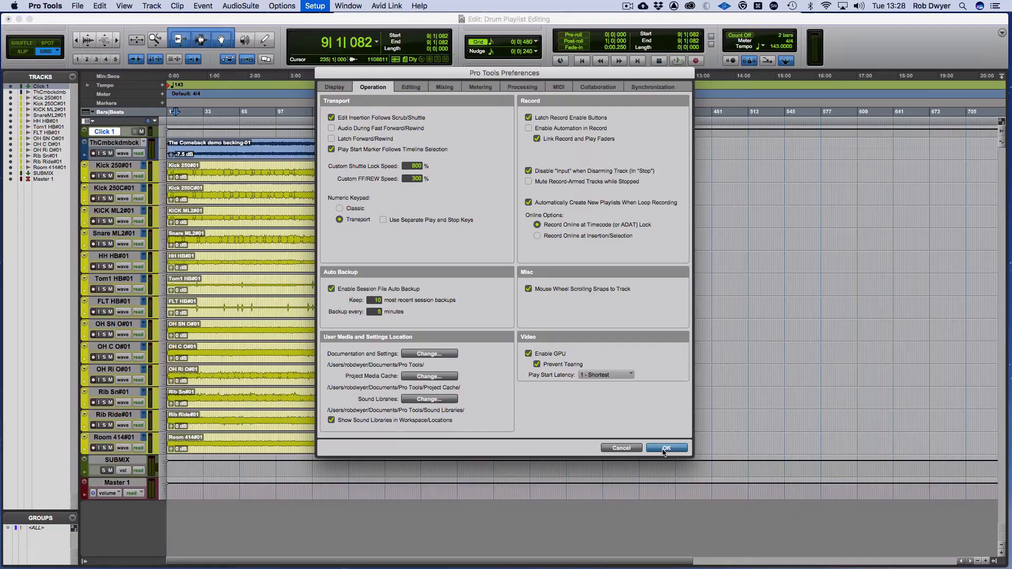
{"action": "left_click", "coordinate": [663, 447]}
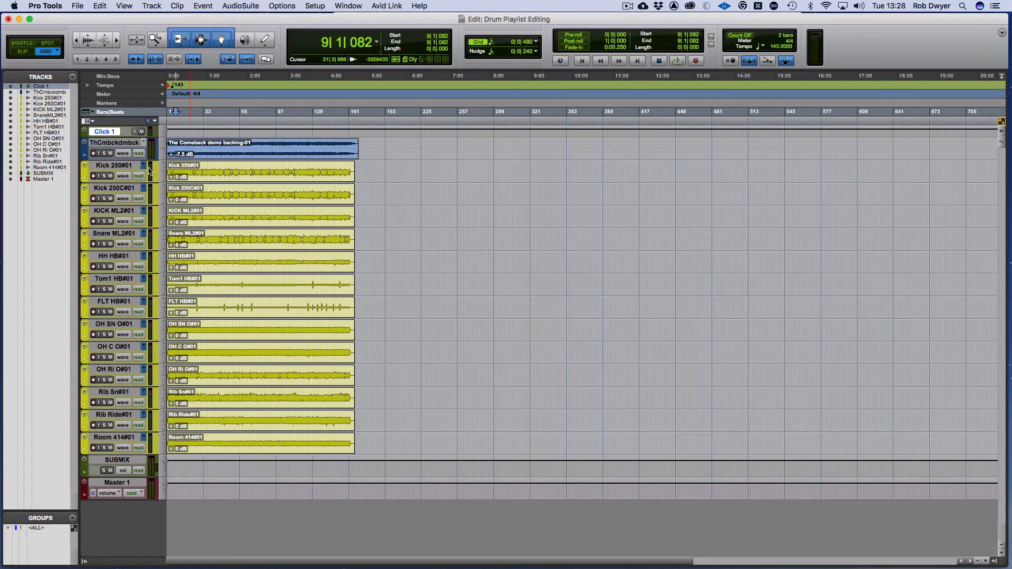
Group all drum tracks from Kick 250#01 through Room 414#01 under the name DRUMS with group ID d.
{"action": "left_click", "coordinate": [128, 166]}
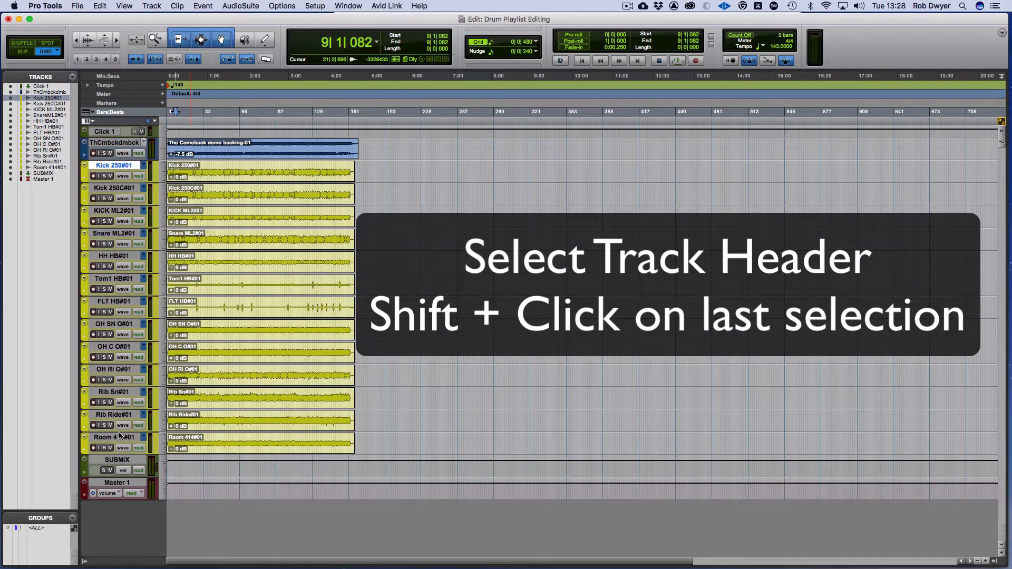
{"action": "left_click", "coordinate": [117, 438], "text": "shift"}
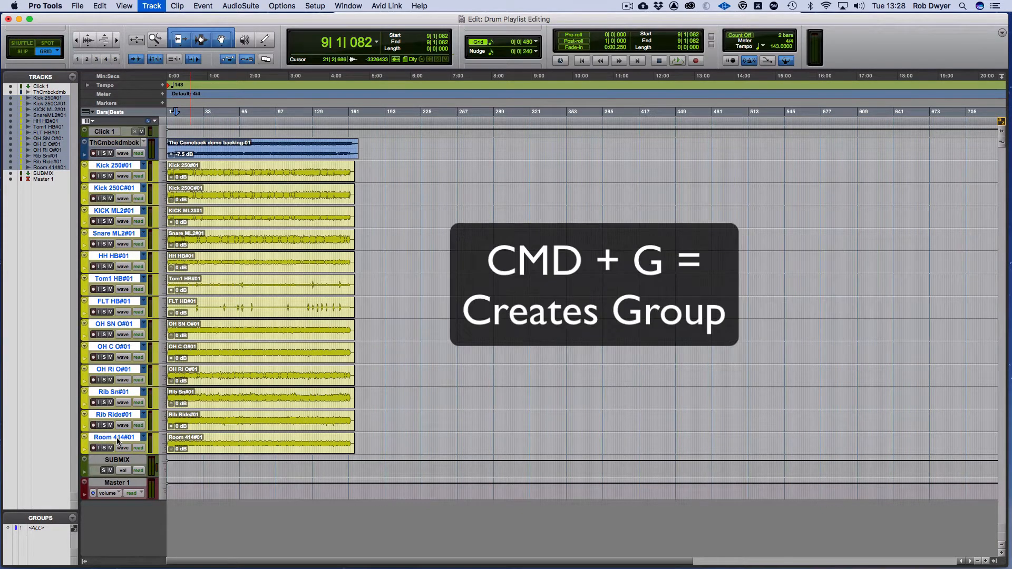
{"action": "key", "text": "super+g"}
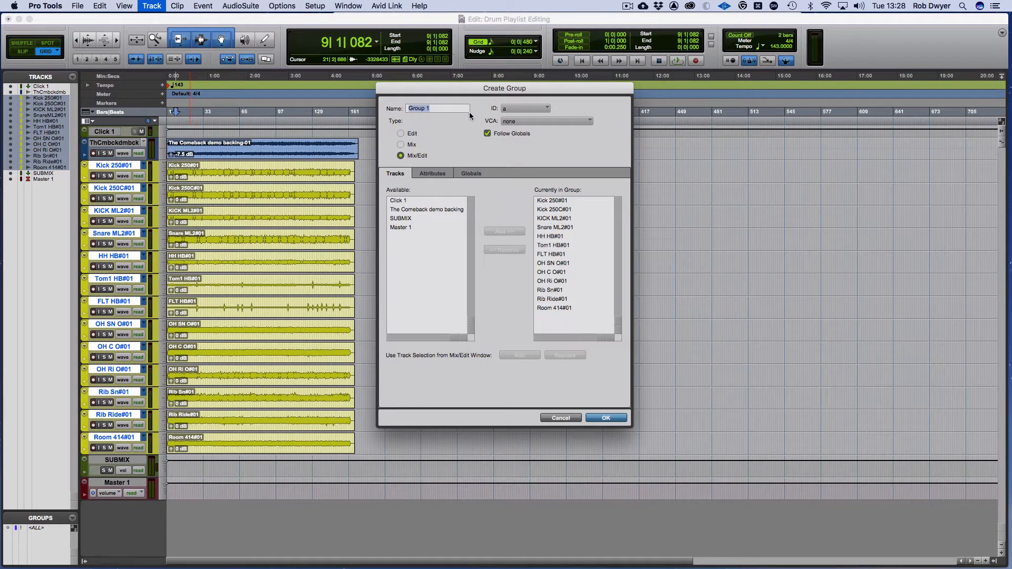
{"action": "type", "text": "DRUMS"}
{"action": "left_click", "coordinate": [527, 111]}
{"action": "mouse_move", "coordinate": [531, 112]}
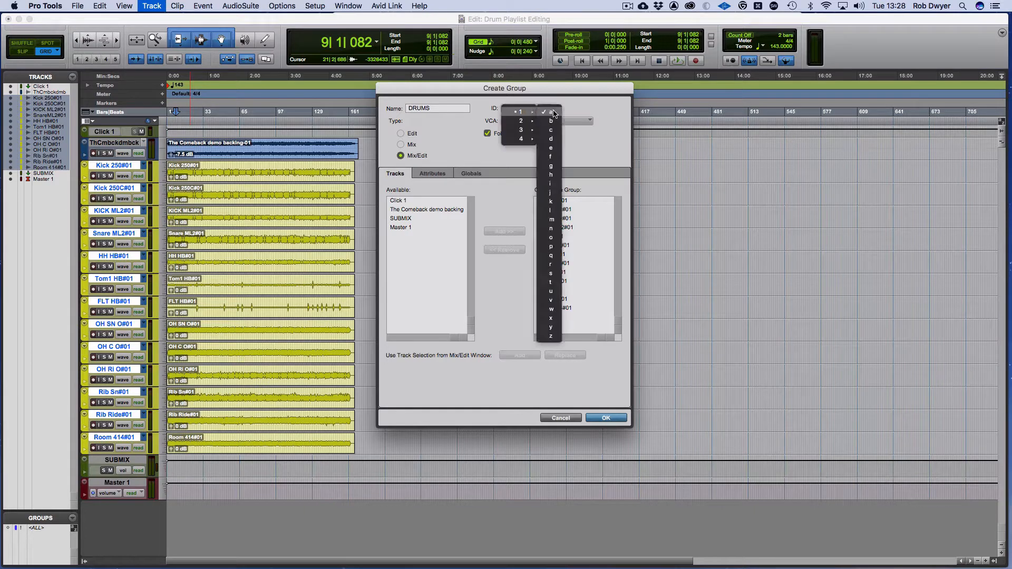
{"action": "left_click", "coordinate": [550, 138]}
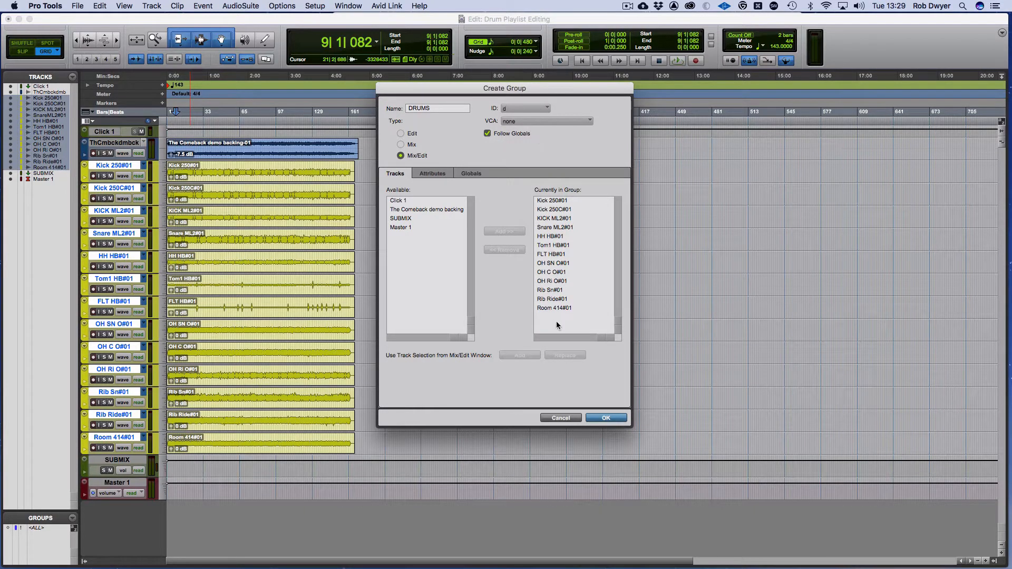
{"action": "left_click", "coordinate": [616, 419]}
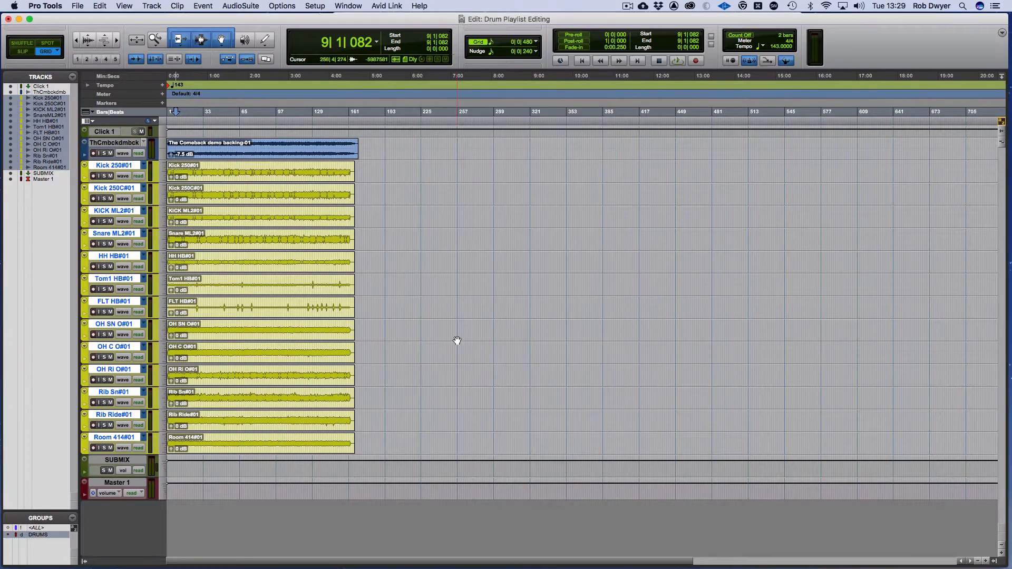
Try laying out copies of the grouped drum clips further along the timeline, and undo the placements.
{"action": "left_click", "coordinate": [307, 179]}
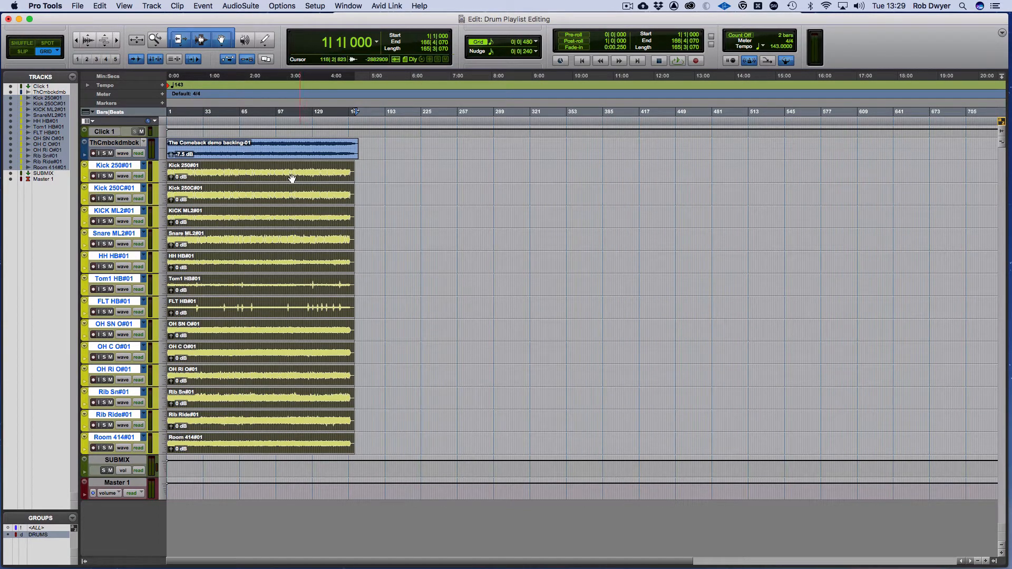
{"action": "left_click_drag", "start_coordinate": [310, 179], "coordinate": [709, 183]}
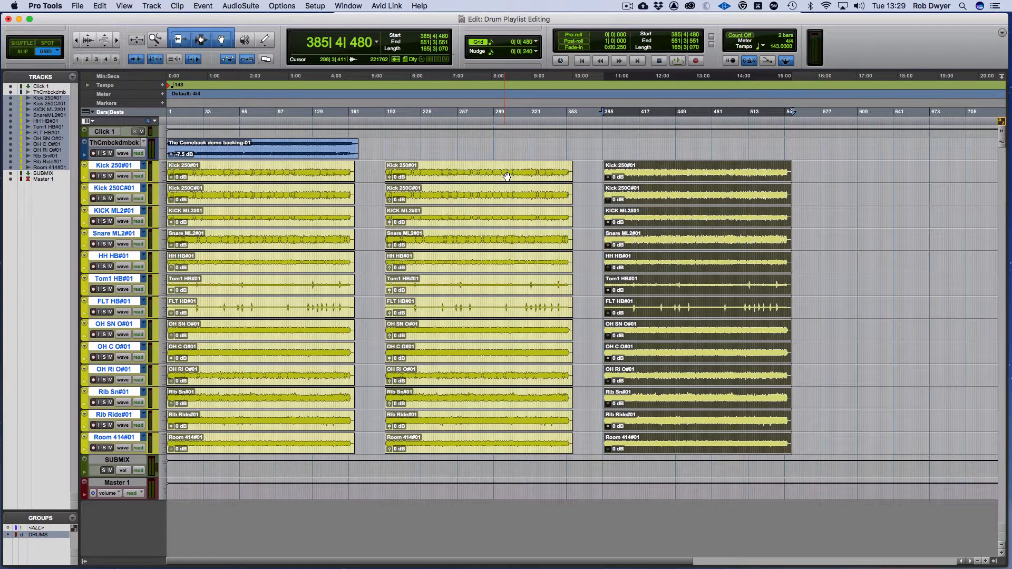
{"action": "key", "text": "super+z"}
{"action": "key", "text": "super+z"}
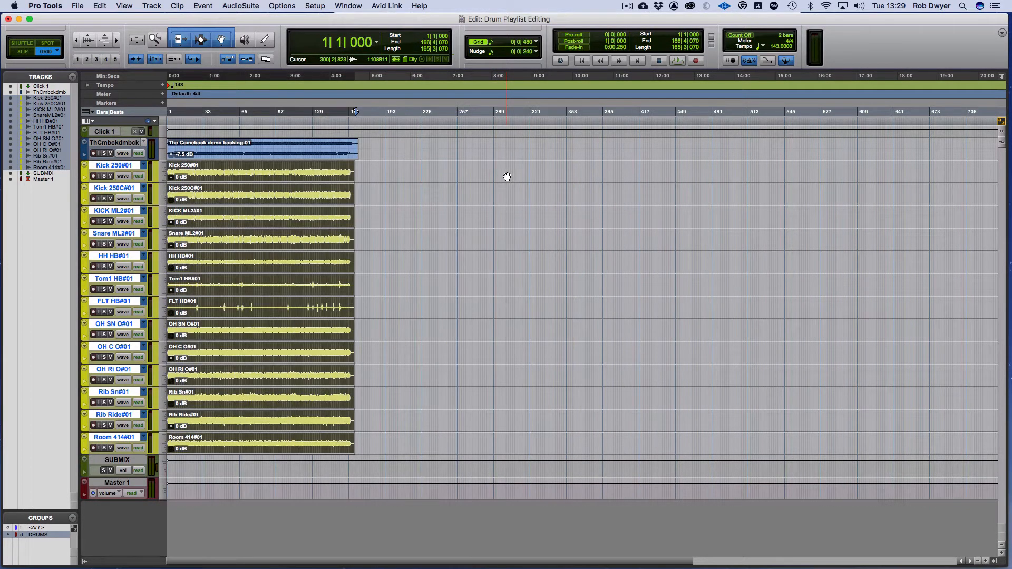
Clear the clip selection, inspect the drum tracks and SUBMIX routing in the Mix window, and return to the Edit window.
{"action": "left_click", "coordinate": [384, 179]}
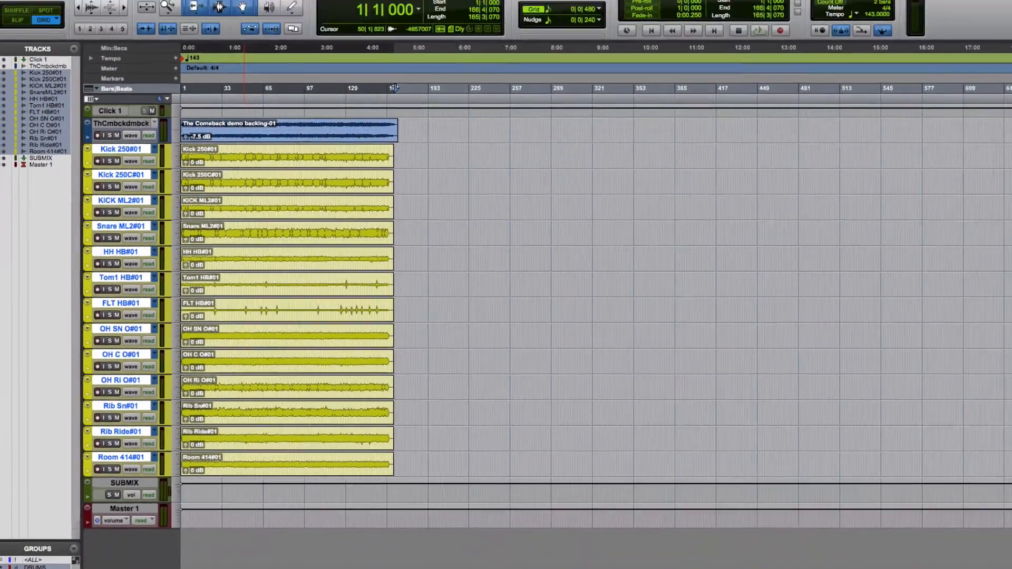
{"action": "key", "text": "super+equal"}
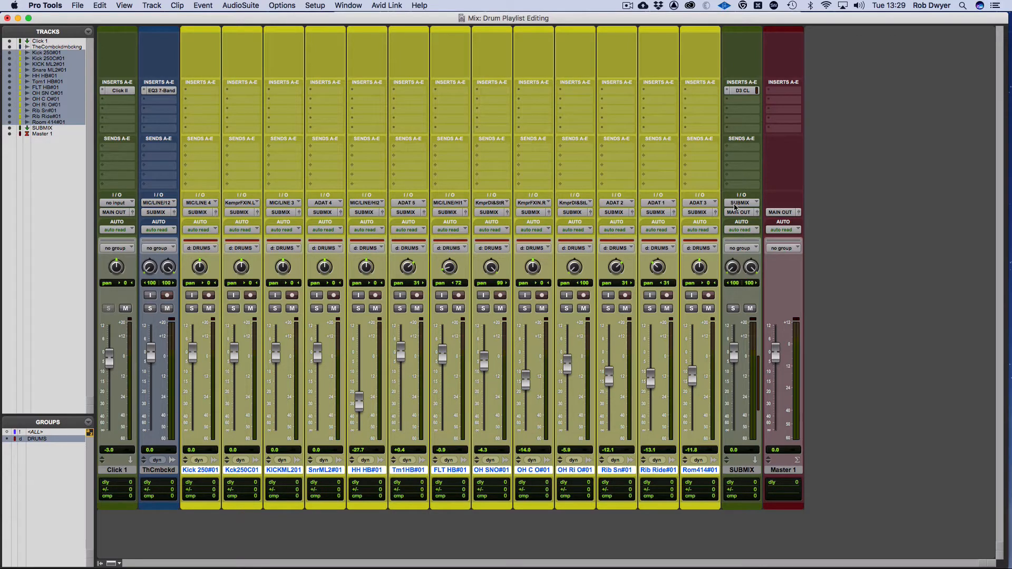
{"action": "left_click", "coordinate": [7, 18]}
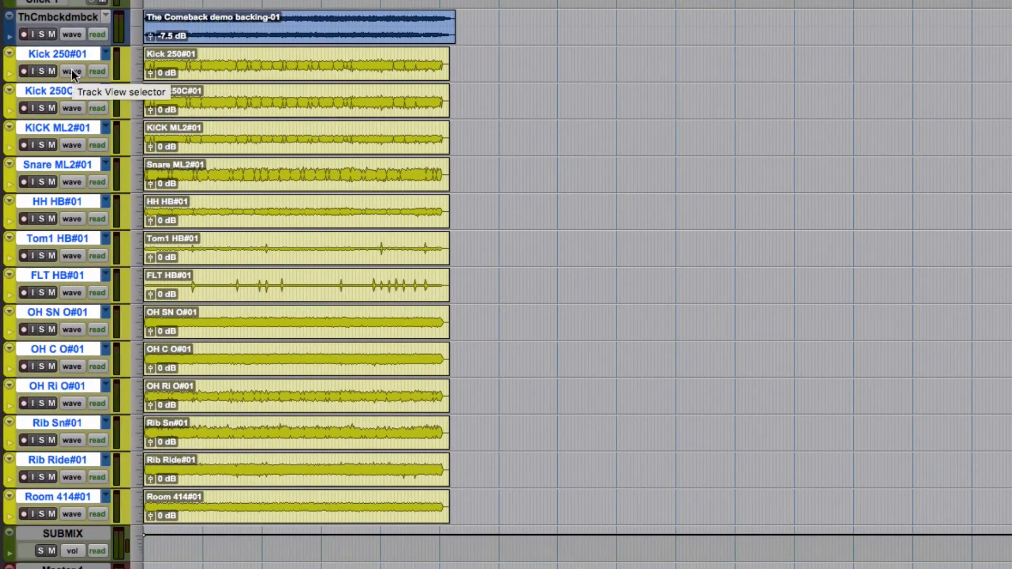
Show all grouped drum tracks in playlists view and look over the alternate takes under each track.
{"action": "left_click", "coordinate": [73, 71]}
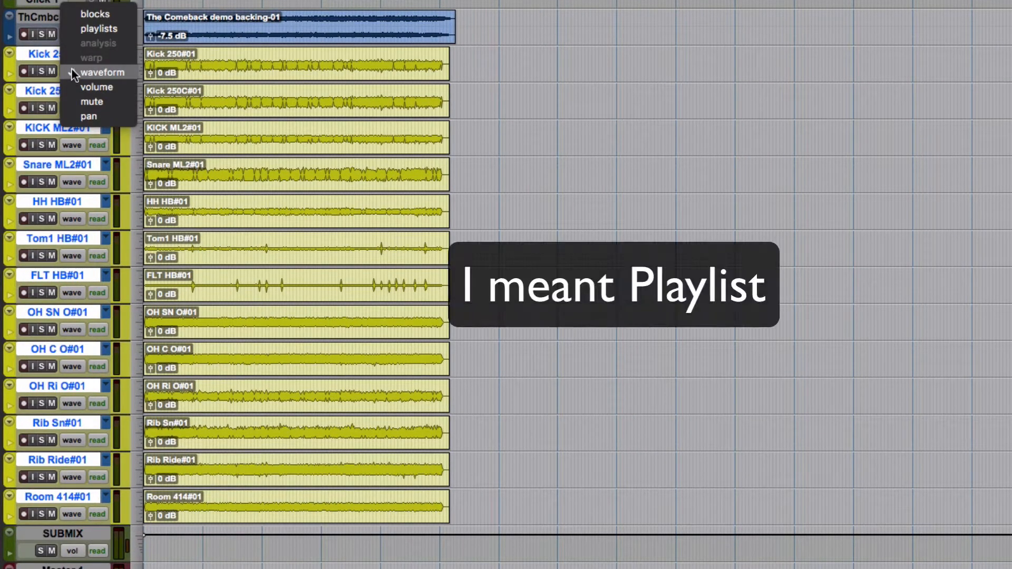
{"action": "left_click", "coordinate": [76, 27], "text": "alt+shift"}
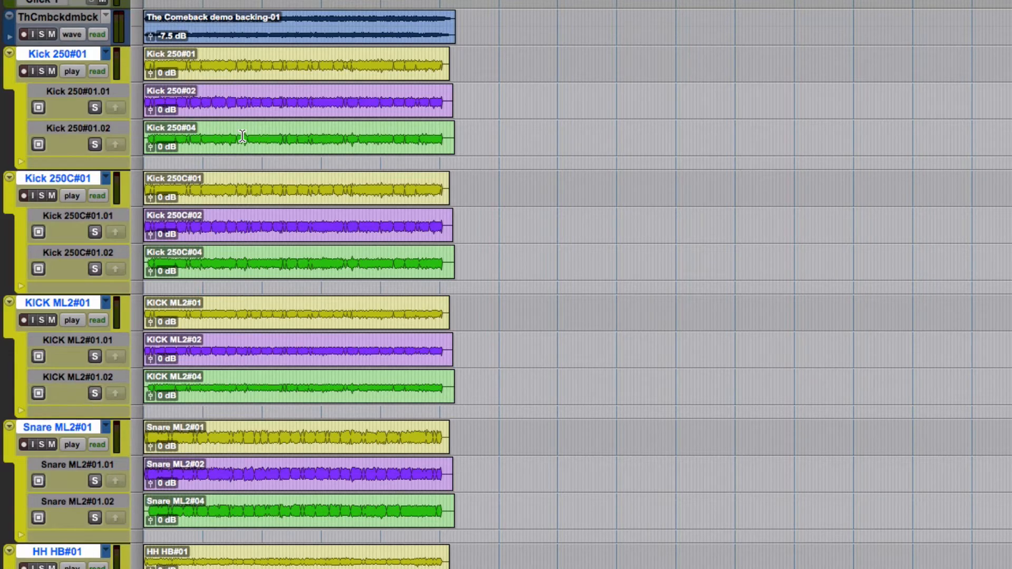
{"action": "scroll", "coordinate": [242, 137], "scroll_direction": "down", "scroll_amount": 2}
{"action": "scroll", "coordinate": [239, 125], "scroll_direction": "up", "scroll_amount": 2}
Switch the grouped drum tracks to the second take by choosing playlist Kick 250#01.01 on the first kick track.
{"action": "left_click", "coordinate": [106, 54]}
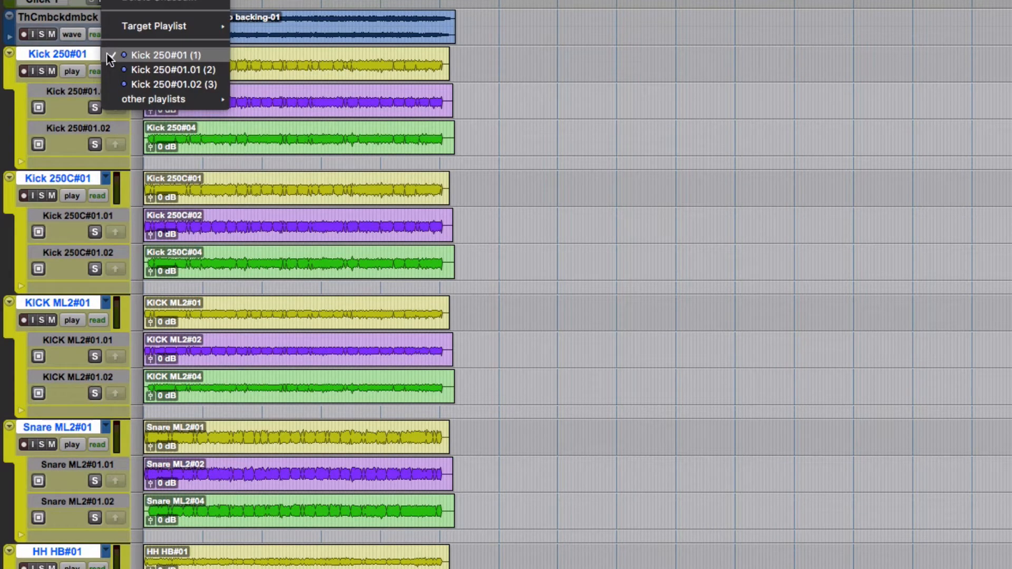
{"action": "left_click", "coordinate": [107, 52]}
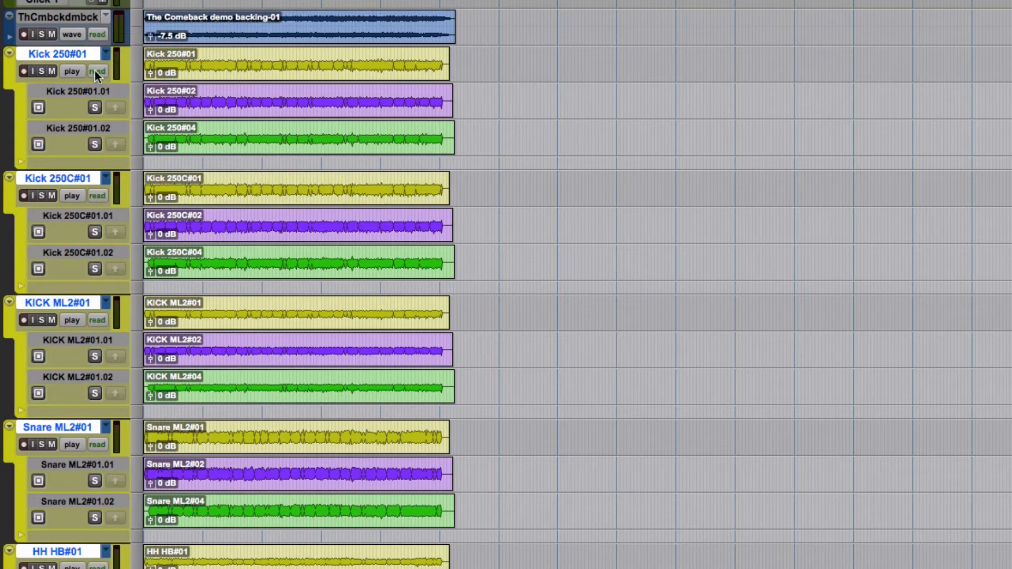
{"action": "left_click", "coordinate": [106, 55]}
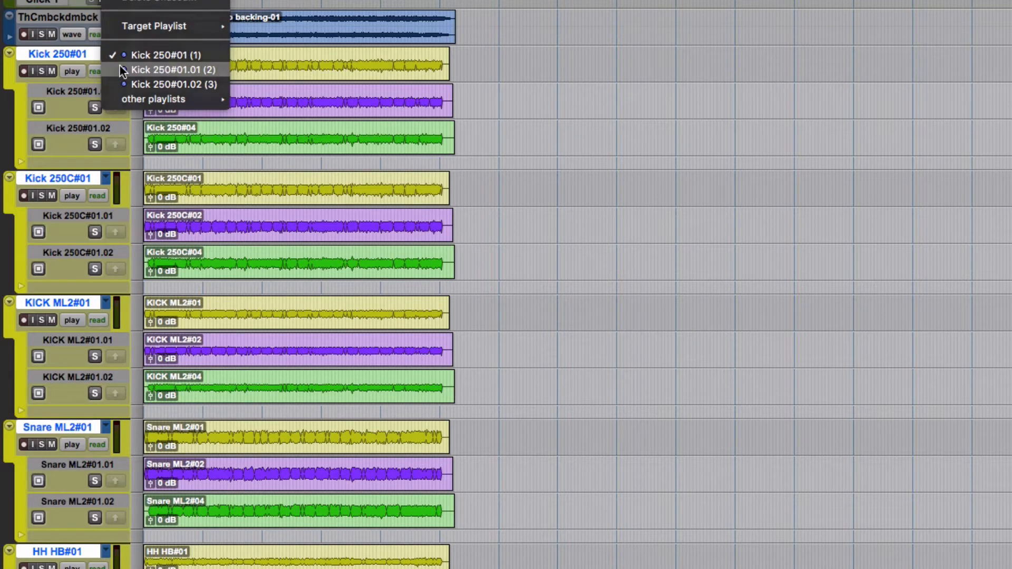
{"action": "left_click", "coordinate": [122, 70]}
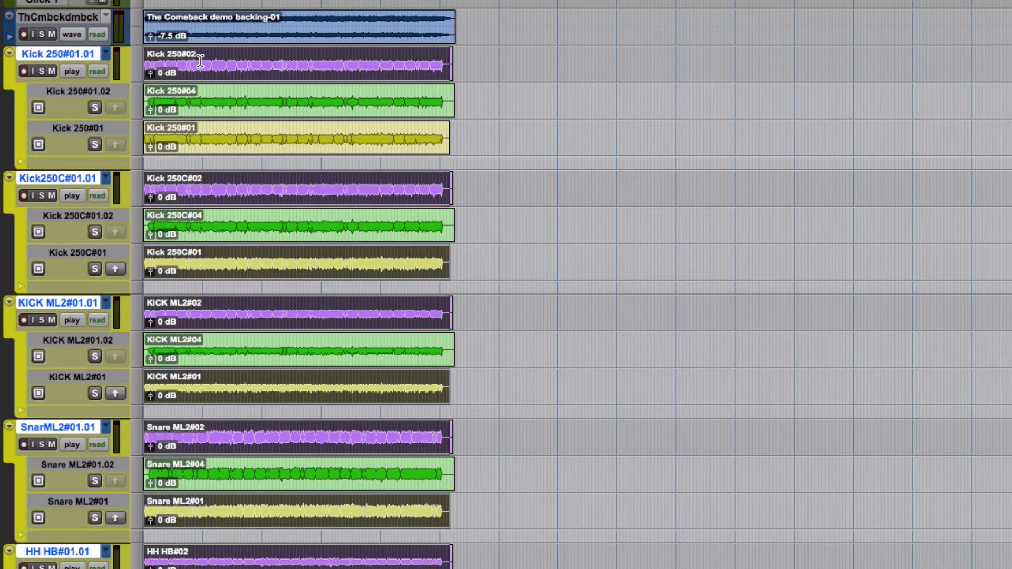
Restore the Kick 250#01 playlist as the active take and return the grouped drum tracks to waveform view.
{"action": "left_click", "coordinate": [106, 53]}
{"action": "left_click", "coordinate": [108, 43]}
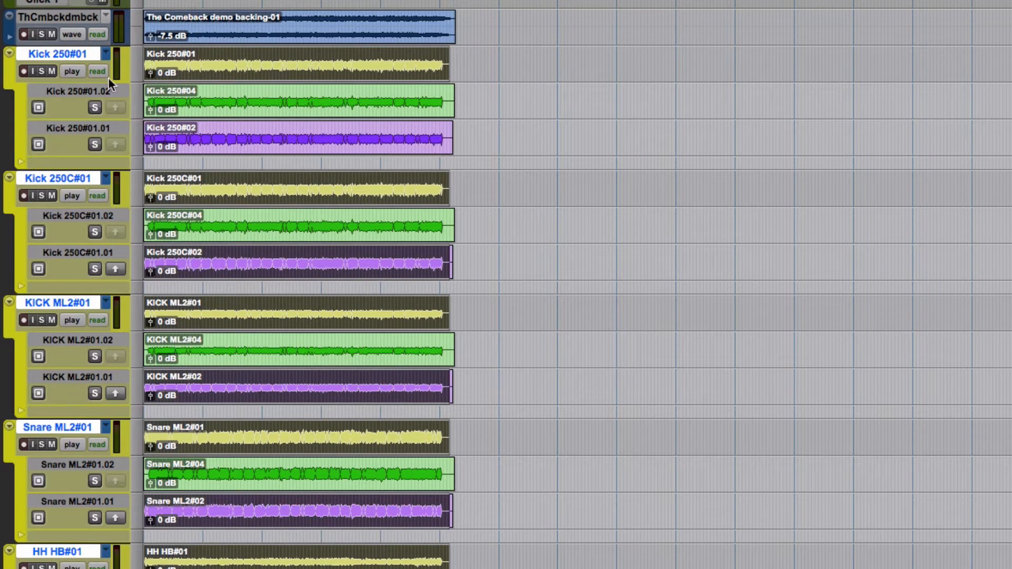
{"action": "left_click", "coordinate": [72, 68]}
{"action": "left_click", "coordinate": [75, 119]}
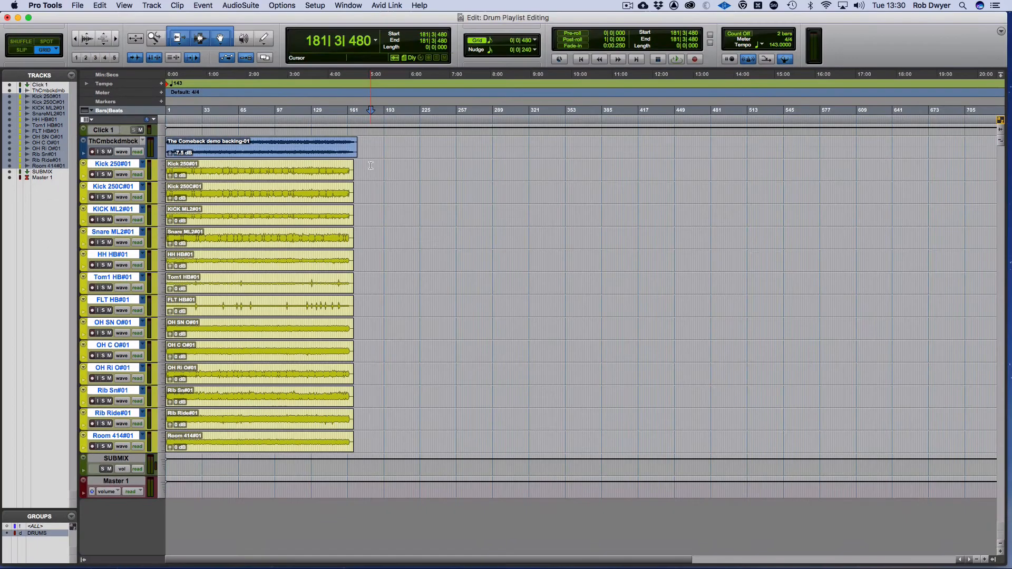
Fit the whole song in the timeline and audition the first drum take from the session start to about bar 17.
{"action": "key", "text": "alt+a"}
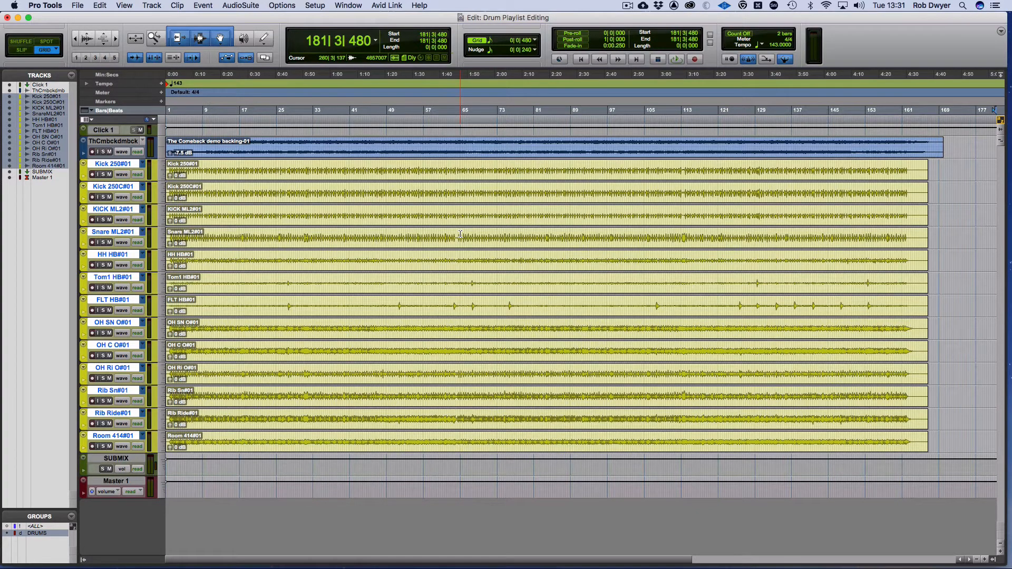
{"action": "key", "text": "Return"}
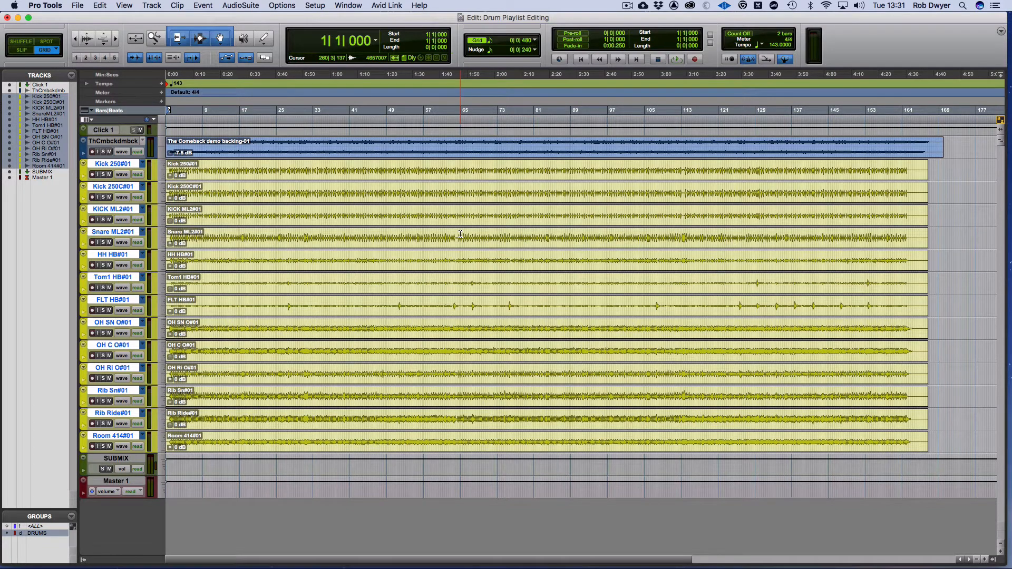
{"action": "key", "text": "space"}
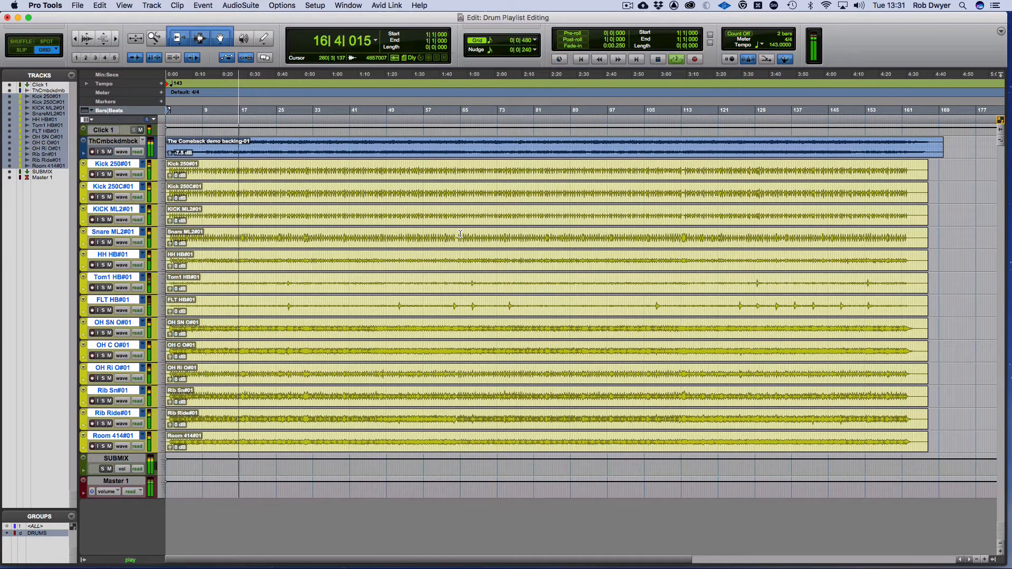
{"action": "key", "text": "space"}
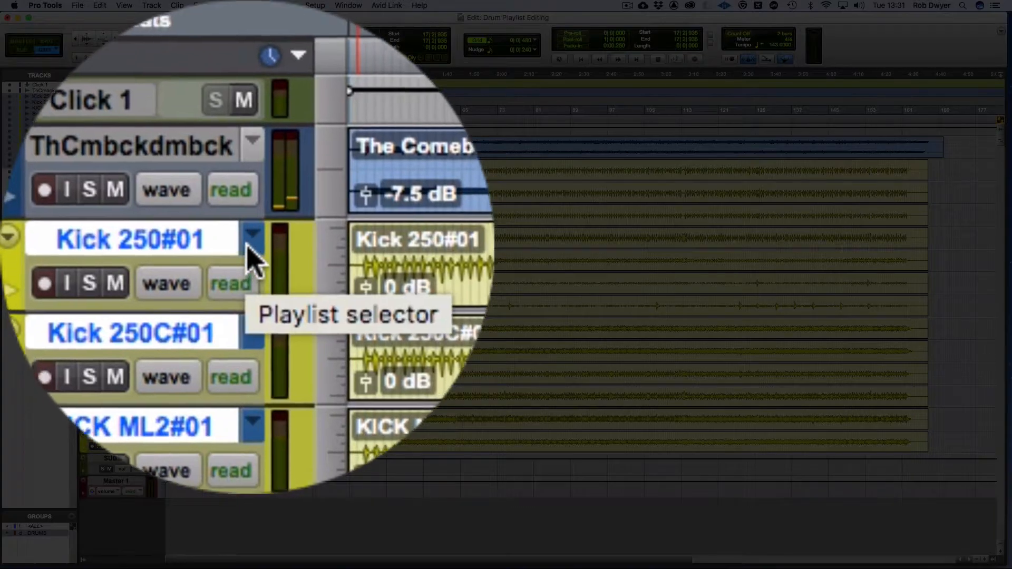
Switch the drum group to playlist Kick 250#01.01 and audition that take from the session start to about bar 18.
{"action": "left_click", "coordinate": [248, 246]}
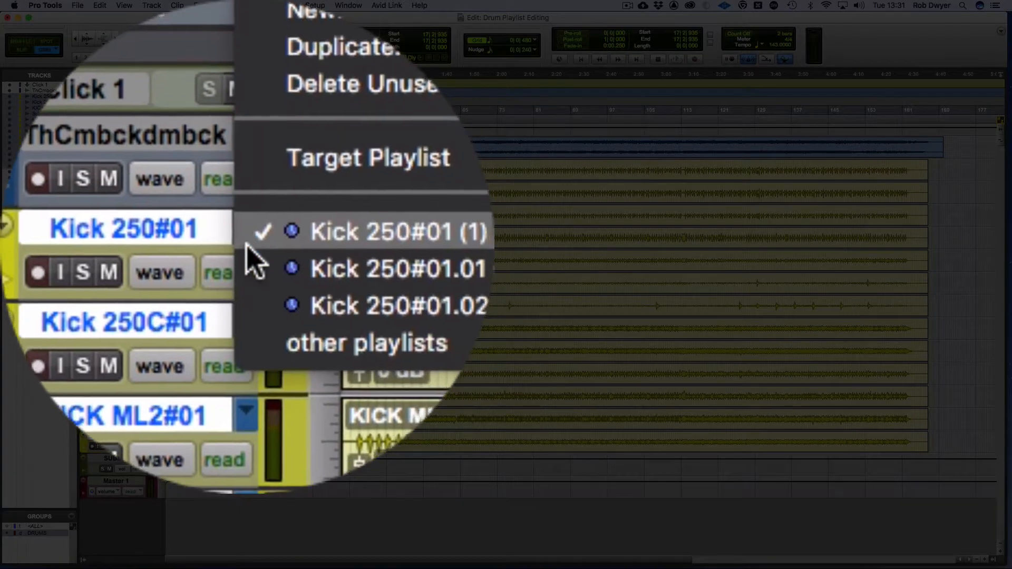
{"action": "left_click", "coordinate": [255, 287]}
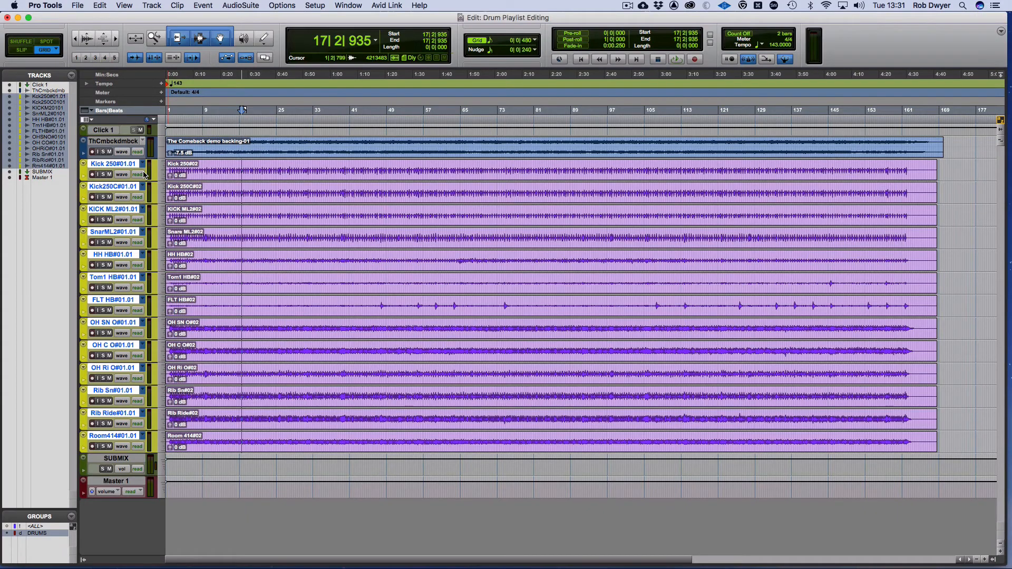
{"action": "key", "text": "Return"}
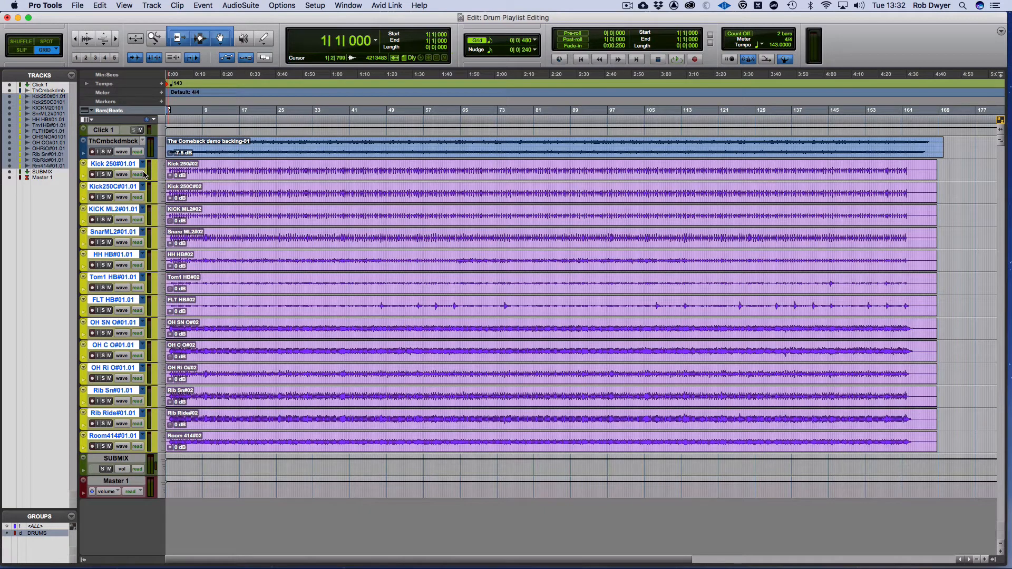
{"action": "key", "text": "space"}
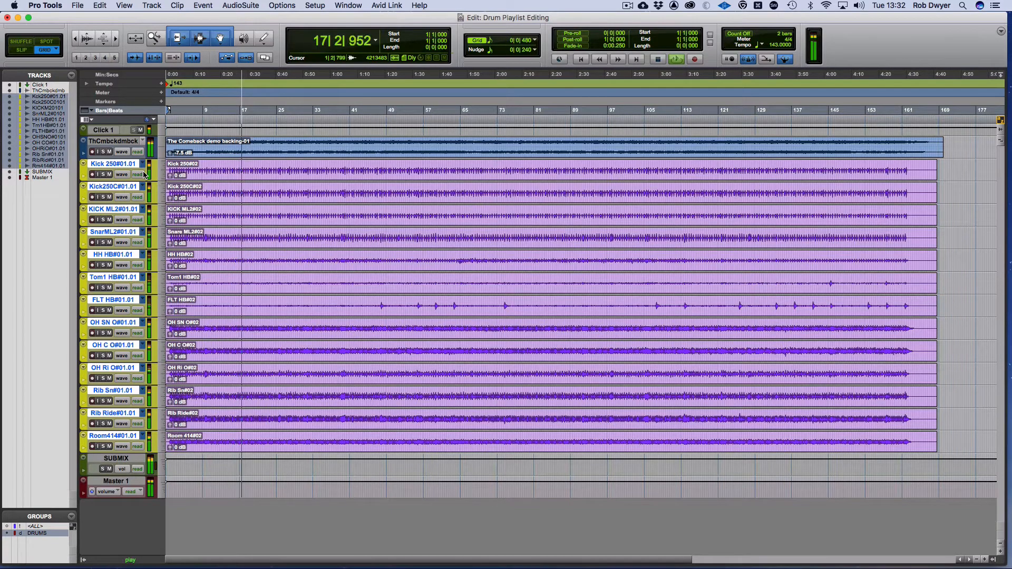
{"action": "key", "text": "space"}
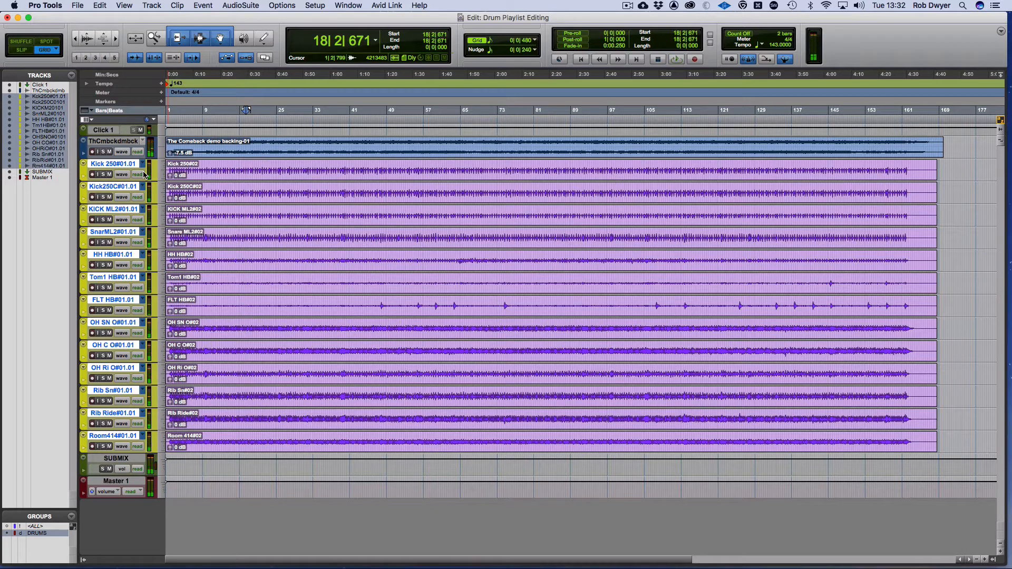
Switch the drum group to playlist Kick 250#01.02 and audition that take from the session start to about bar 17.
{"action": "left_click", "coordinate": [143, 164]}
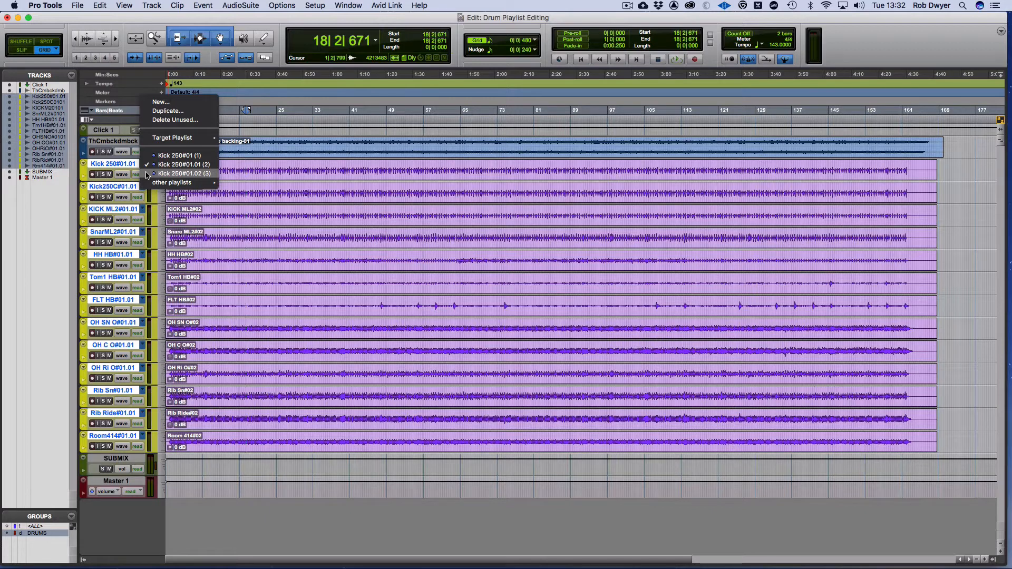
{"action": "left_click", "coordinate": [147, 174]}
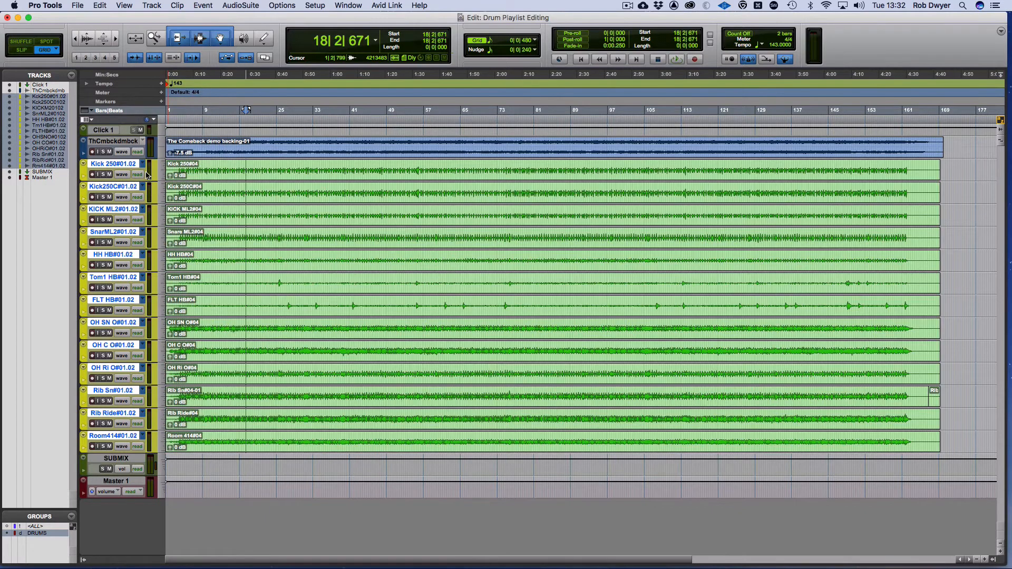
{"action": "key", "text": "Return"}
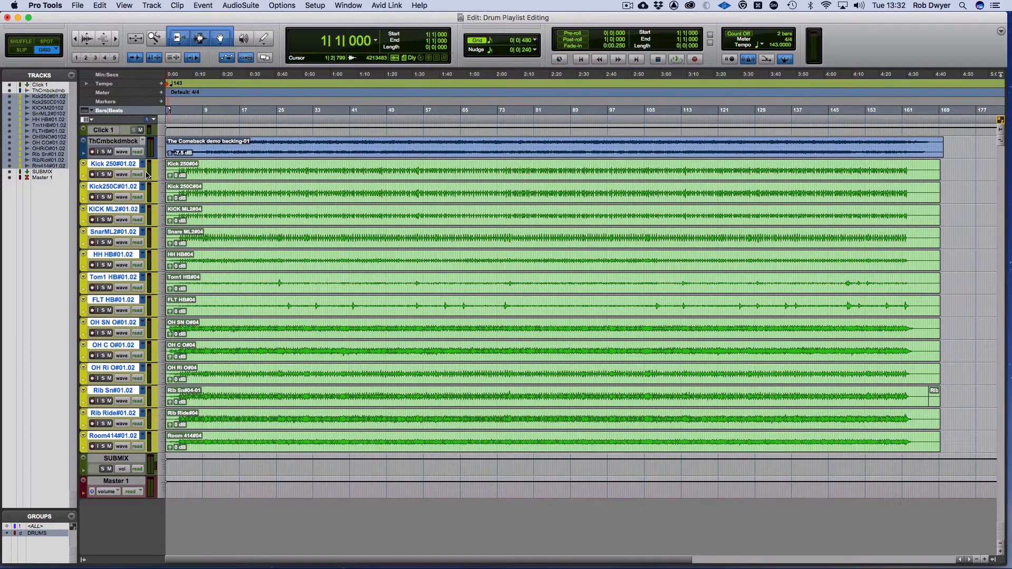
{"action": "key", "text": "space"}
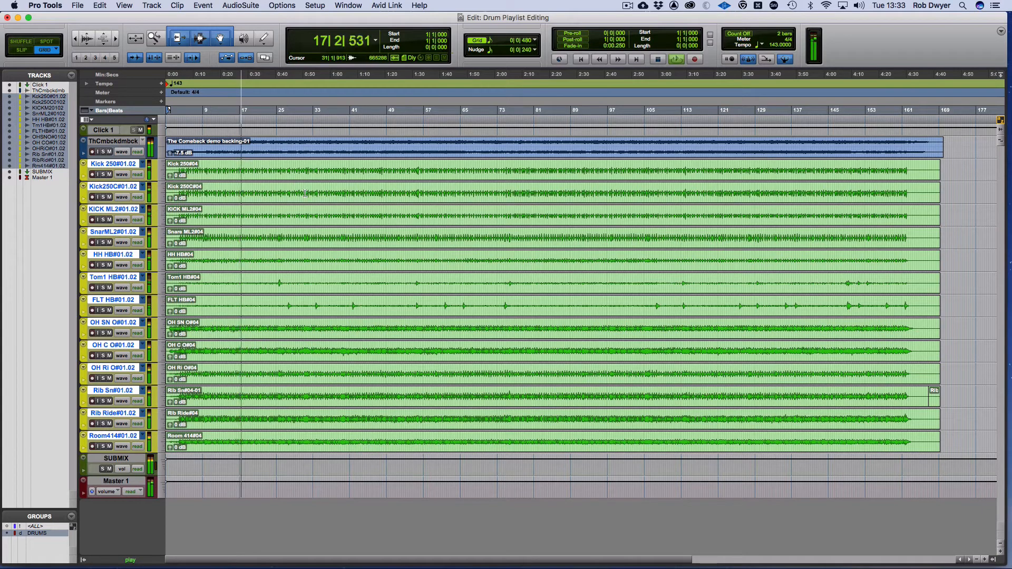
{"action": "key", "text": "space"}
Zoom in on the opening bars and audition the third drum take from the session start to about bar 6.
{"action": "key", "text": "Return"}
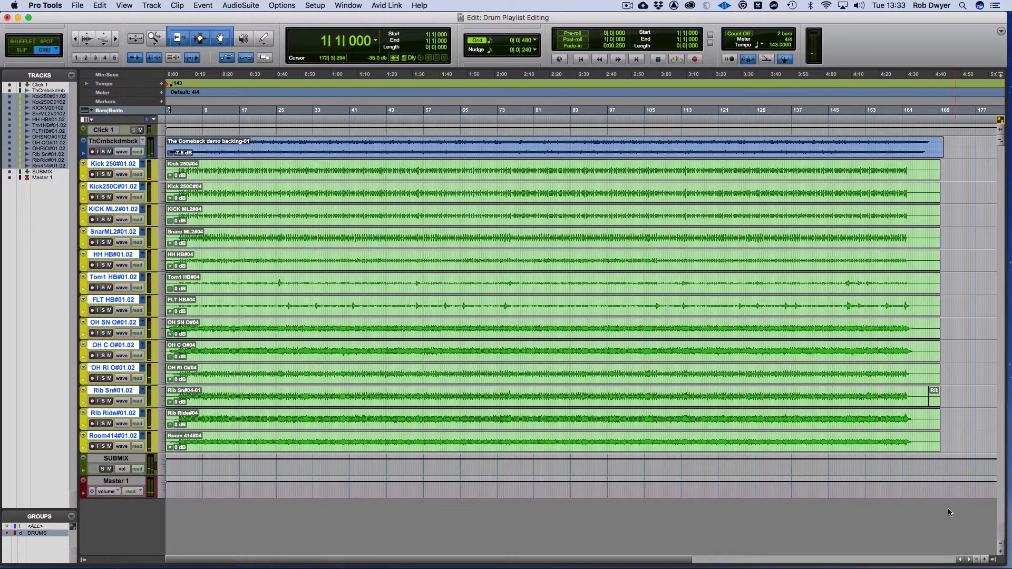
{"action": "left_click", "coordinate": [987, 560]}
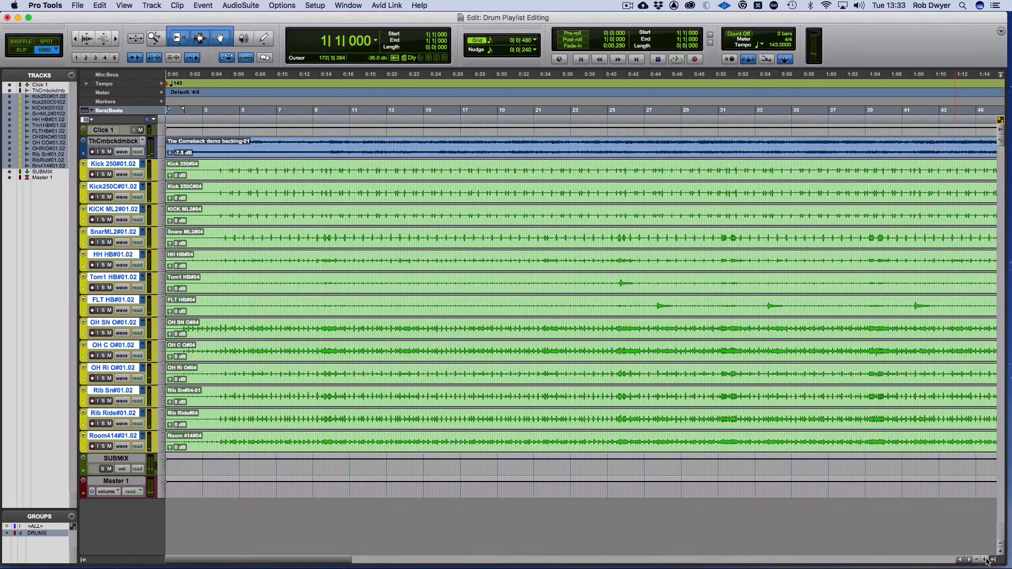
{"action": "key", "text": "space"}
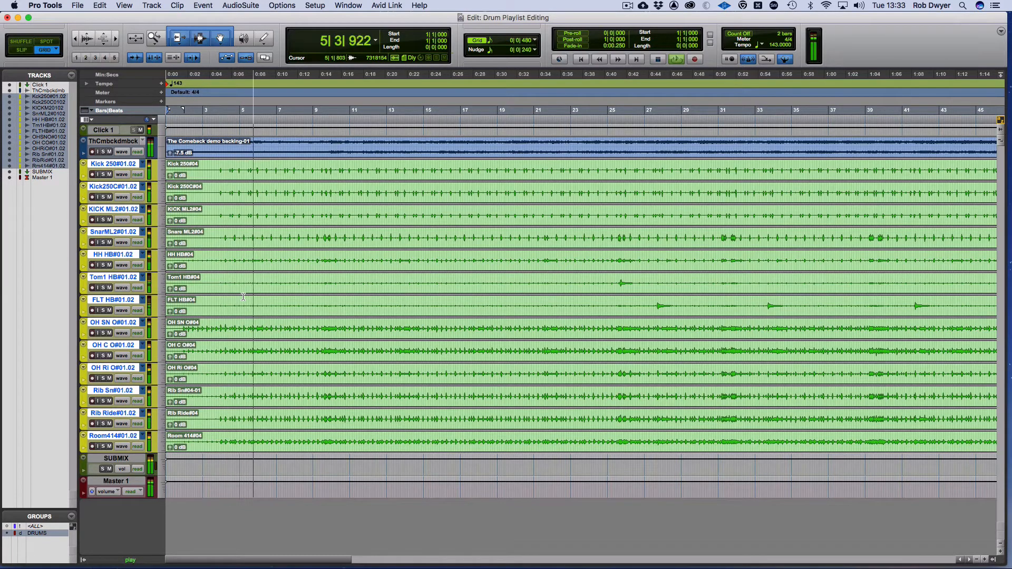
{"action": "key", "text": "space"}
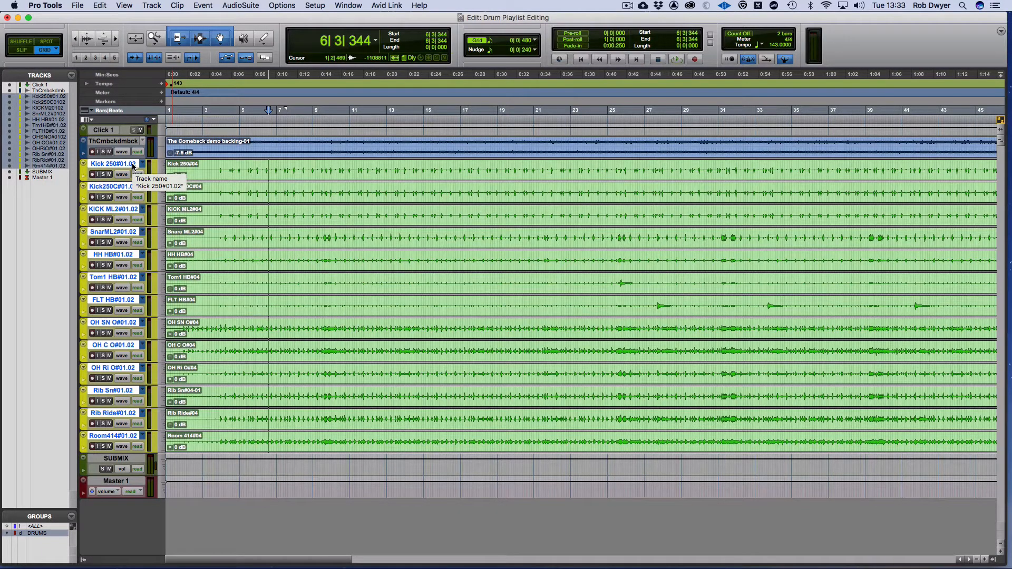
Create a new empty playlist on all grouped drum tracks and check it in the first kick track's playlist list.
{"action": "key", "text": "ctrl+backslash"}
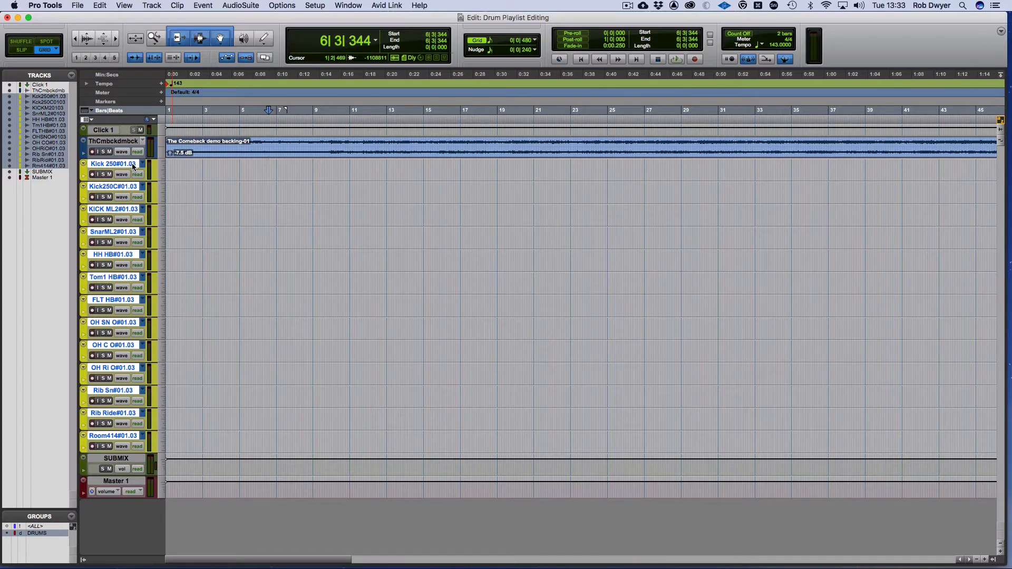
{"action": "left_click", "coordinate": [142, 164]}
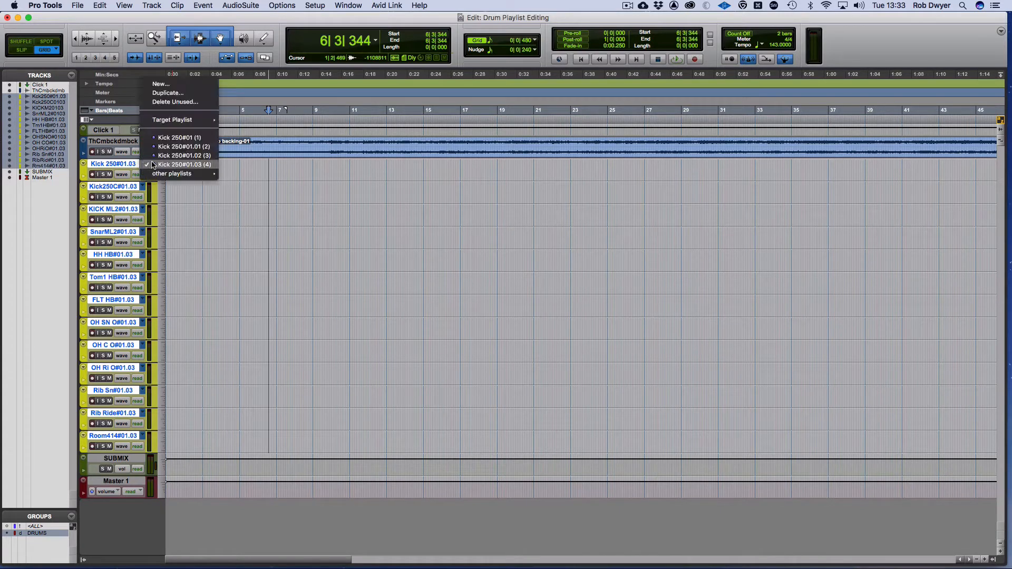
{"action": "left_click", "coordinate": [131, 167]}
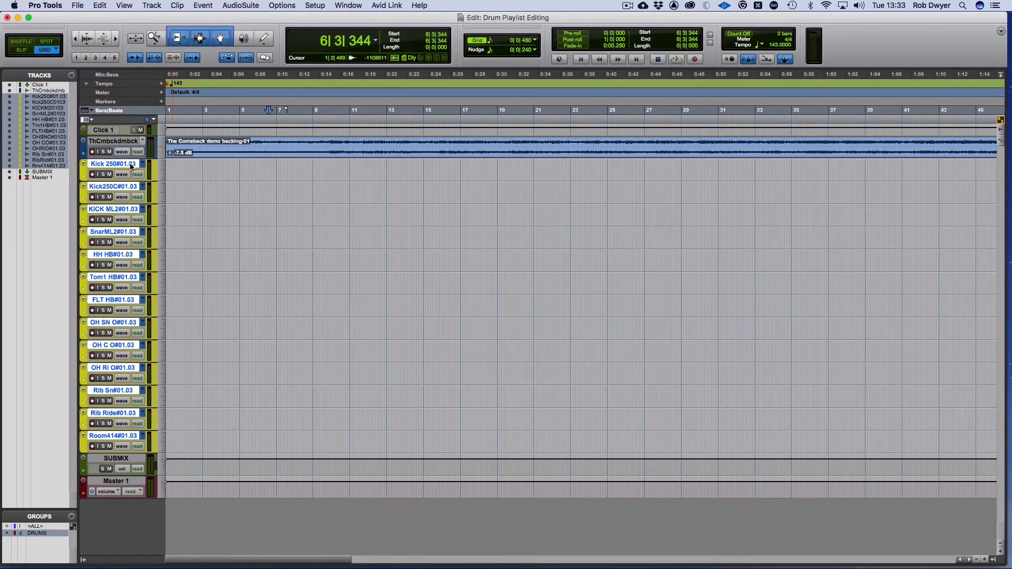
Batch rename the new drum playlists by adding the suffix comp.
{"action": "right_click", "coordinate": [130, 163]}
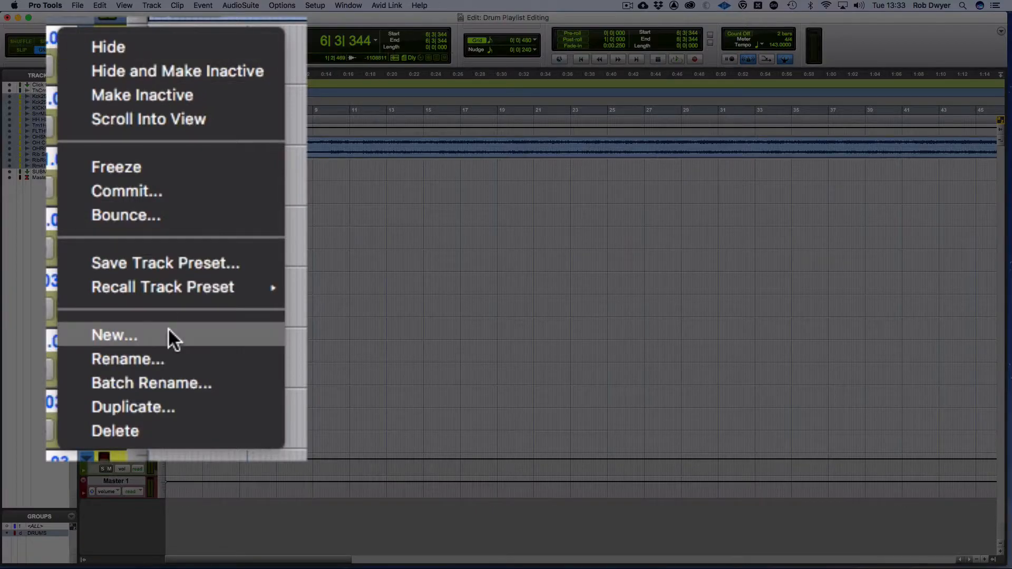
{"action": "left_click", "coordinate": [163, 389]}
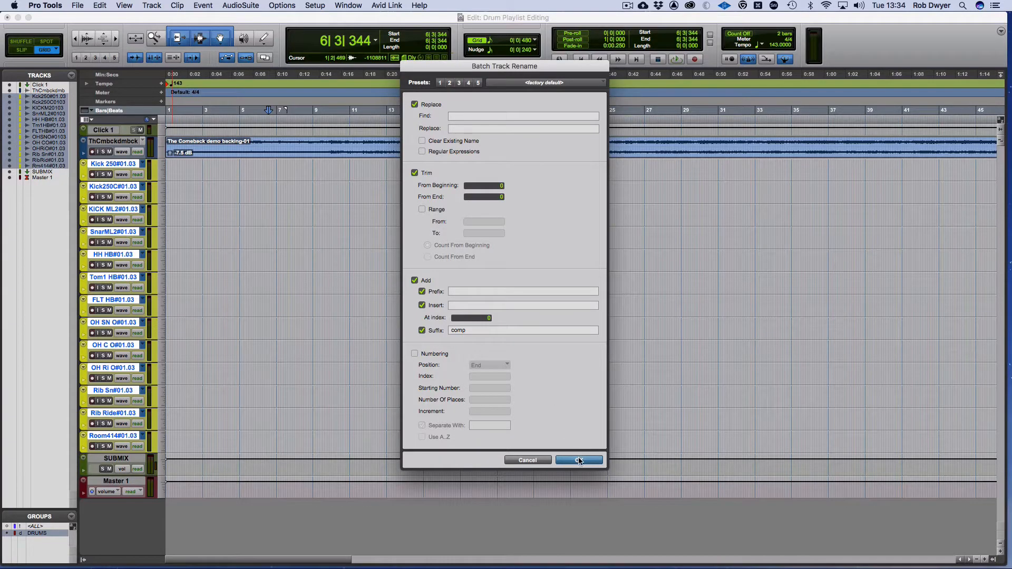
{"action": "left_click", "coordinate": [578, 458]}
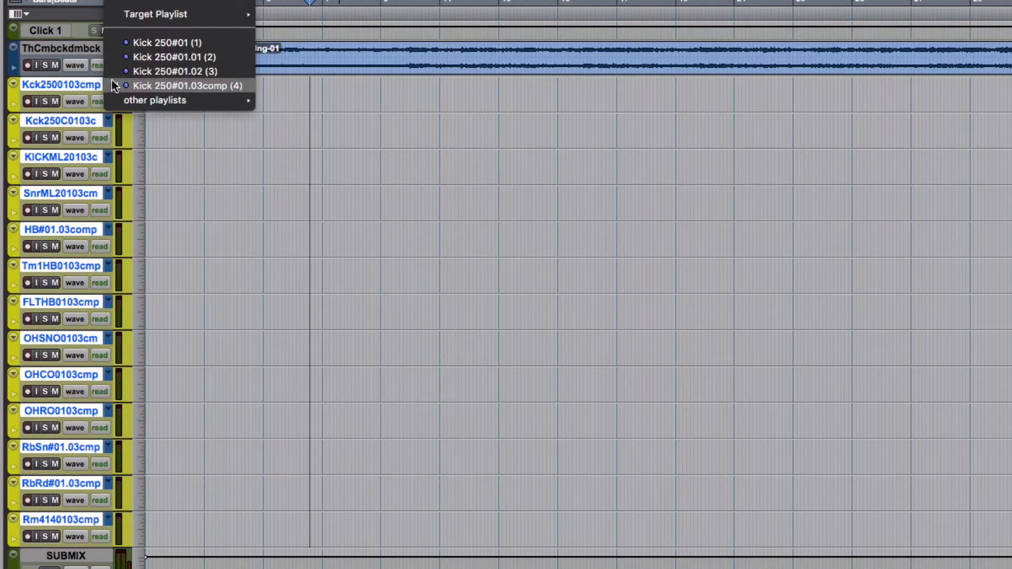
Try to copy the section up to bar 9 of playlist Kick 250#01.01, with the backing track included, into the comp playlist.
{"action": "left_click", "coordinate": [122, 61]}
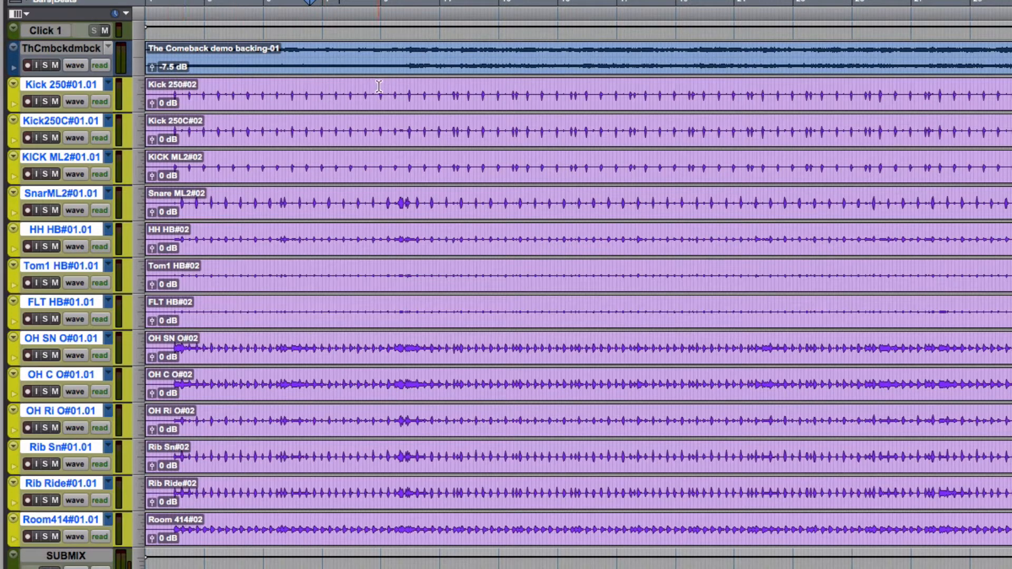
{"action": "left_click_drag", "start_coordinate": [380, 86], "coordinate": [115, 58]}
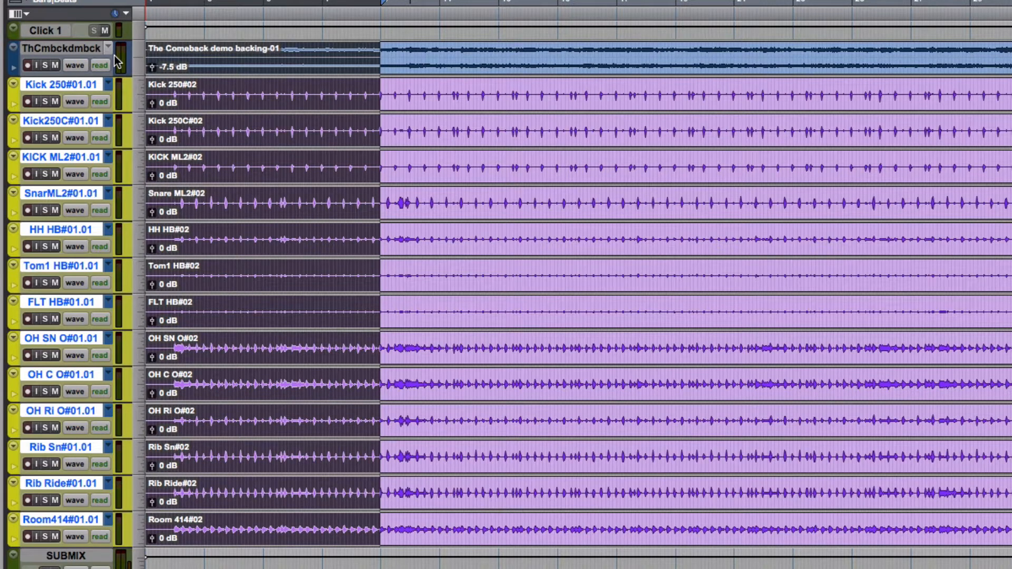
{"action": "left_click", "coordinate": [108, 83]}
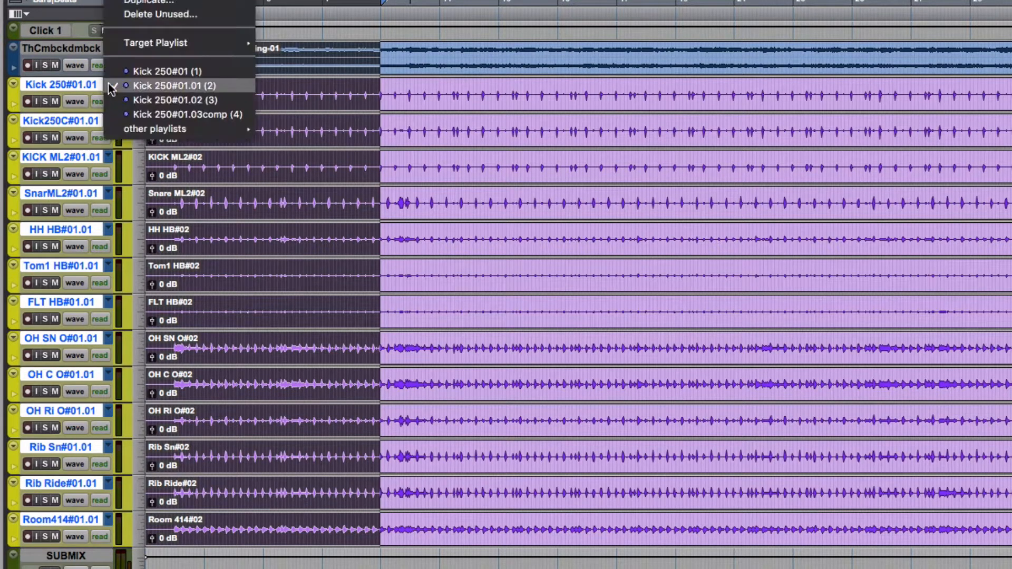
{"action": "left_click", "coordinate": [111, 115]}
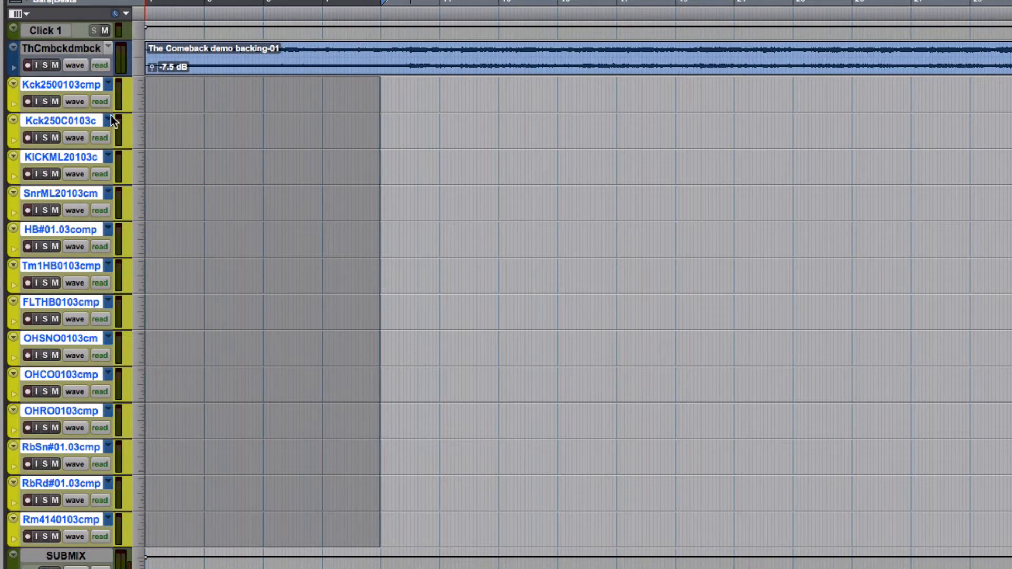
{"action": "key", "text": "ctrl+v"}
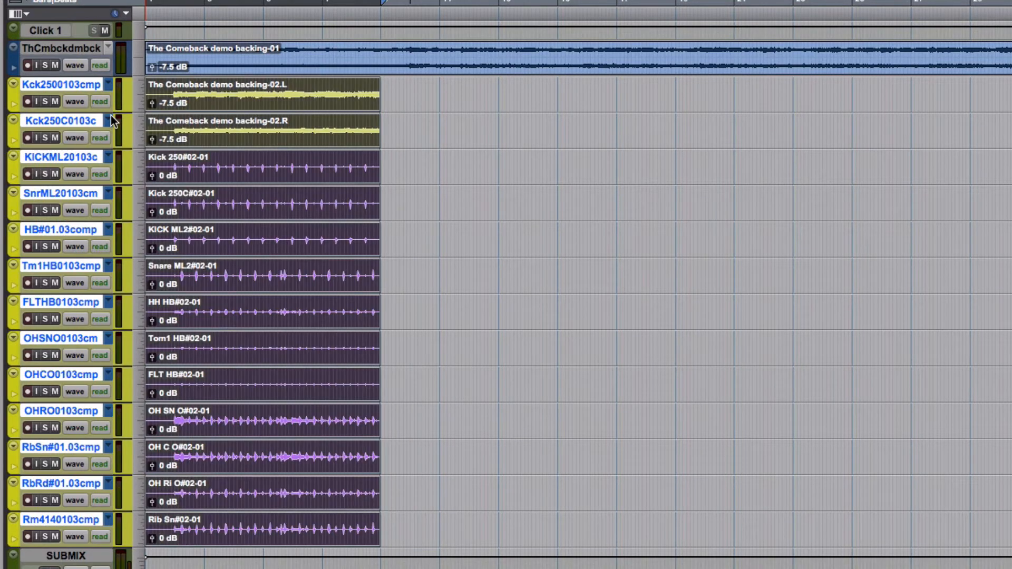
Copy only the drum tracks from the start to bar 9 of playlist Kick 250#01.01 and paste them into Kick 250#01.03comp.
{"action": "left_click", "coordinate": [384, 51]}
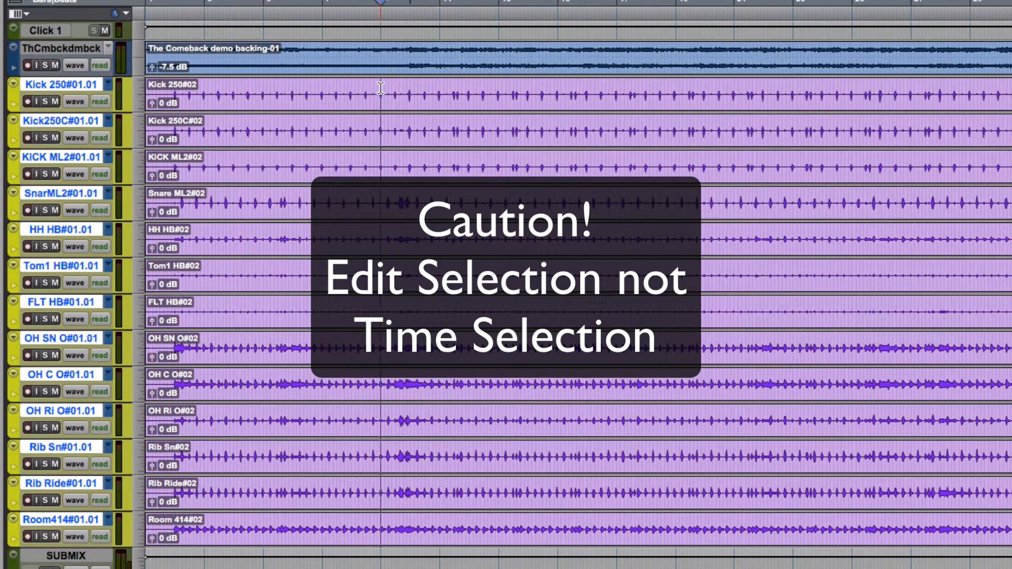
{"action": "left_click_drag", "start_coordinate": [381, 88], "coordinate": [132, 91]}
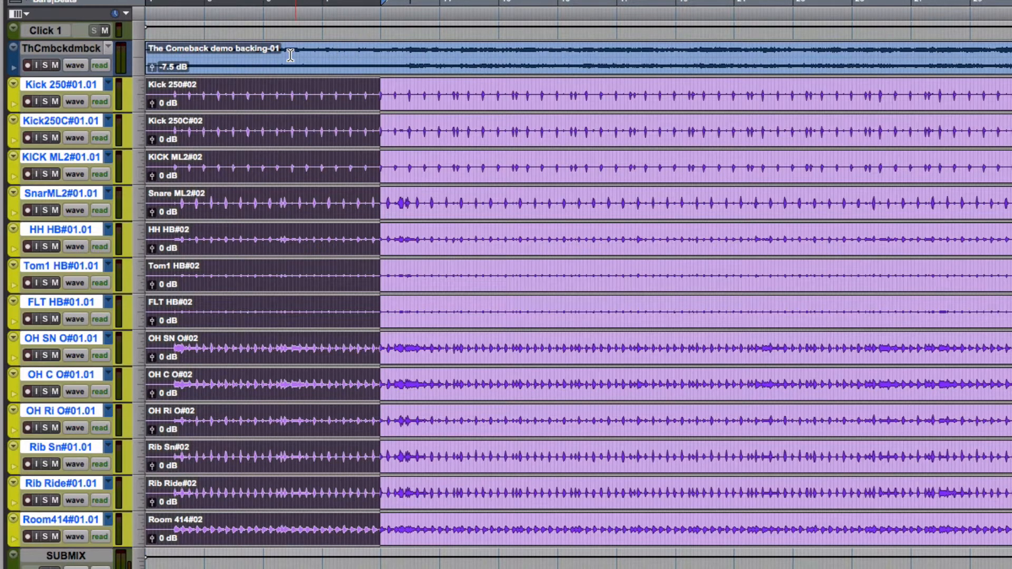
{"action": "key", "text": "super+c"}
{"action": "left_click", "coordinate": [108, 84]}
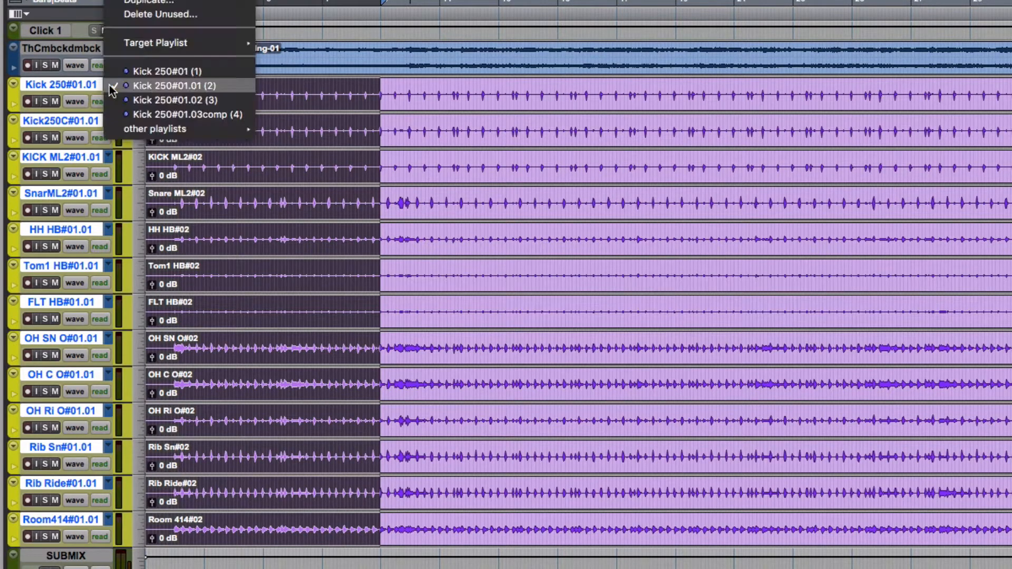
{"action": "left_click", "coordinate": [118, 113]}
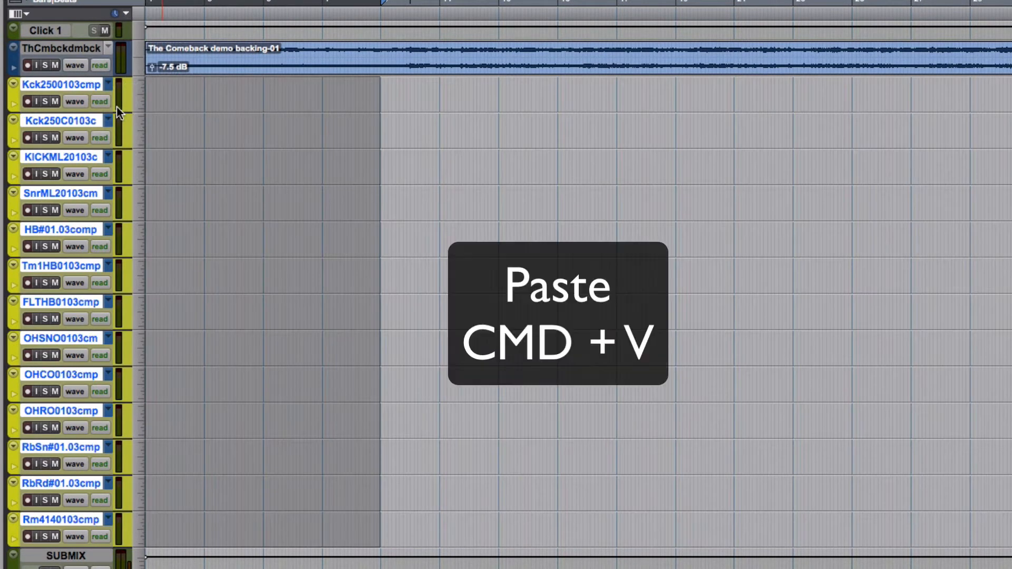
{"action": "key", "text": "super+v"}
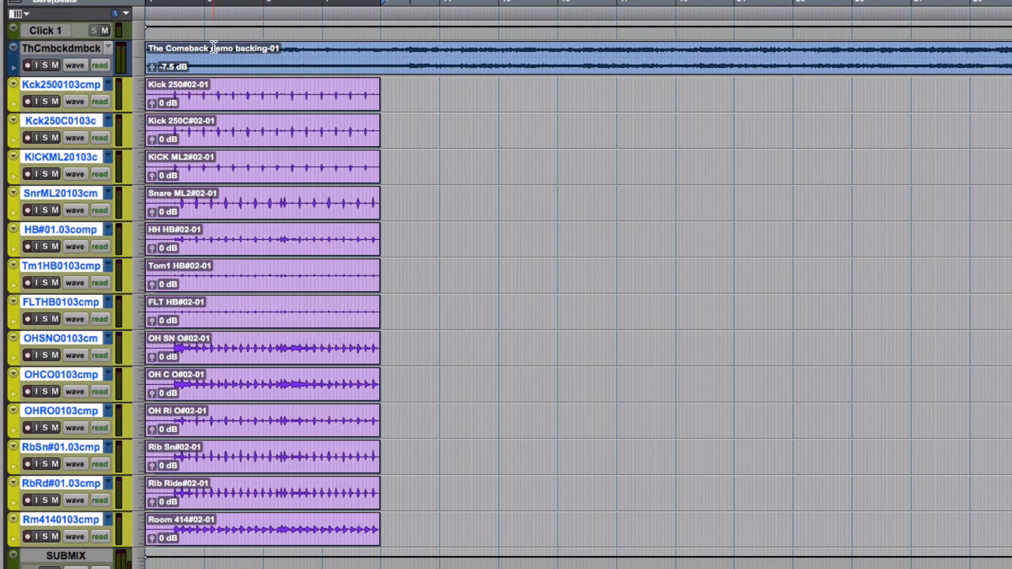
Copy the drum section from bar 9 to bar 45 of playlist Kick 250#01.02 and paste it into Kick 250#01.03comp.
{"action": "left_click", "coordinate": [107, 87]}
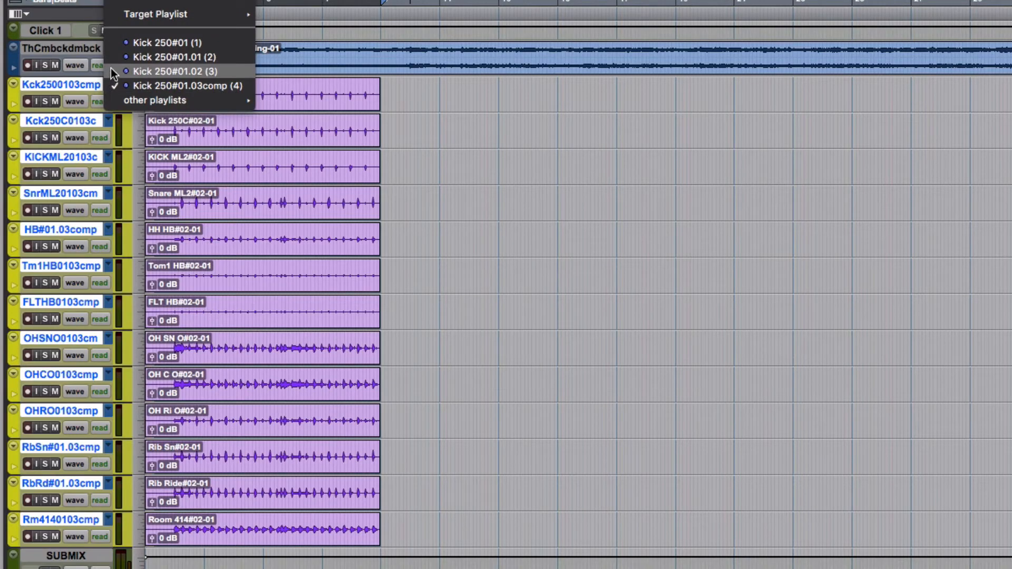
{"action": "left_click", "coordinate": [110, 68]}
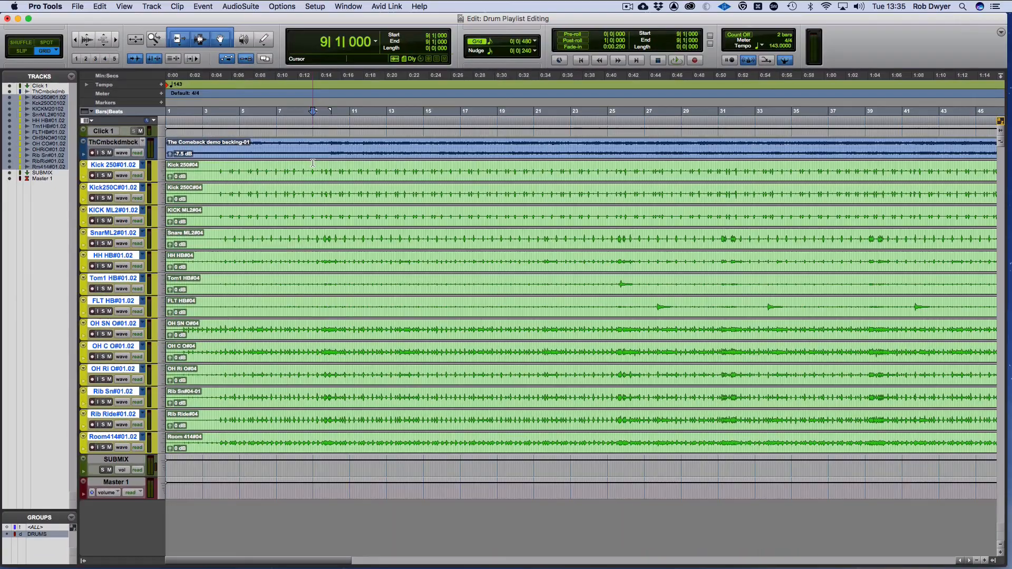
{"action": "left_click_drag", "start_coordinate": [382, 95], "coordinate": [809, 95]}
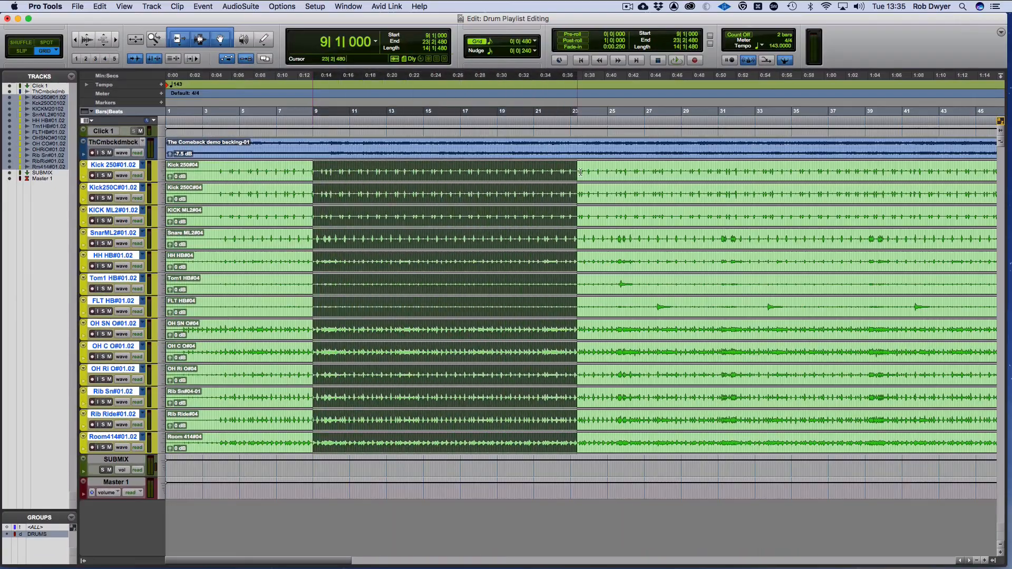
{"action": "left_click_drag", "start_coordinate": [580, 172], "coordinate": [975, 175]}
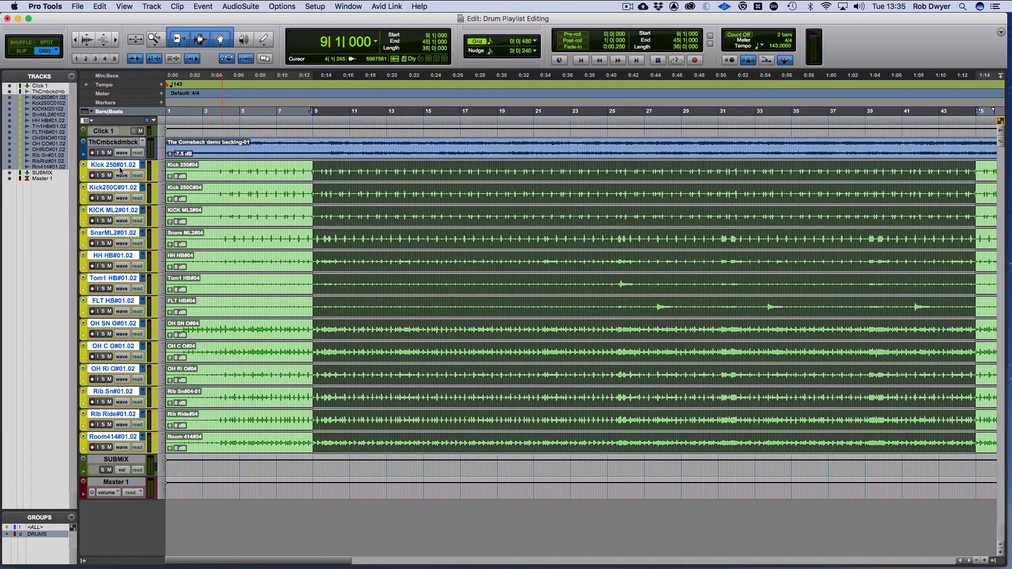
{"action": "left_click", "coordinate": [143, 164]}
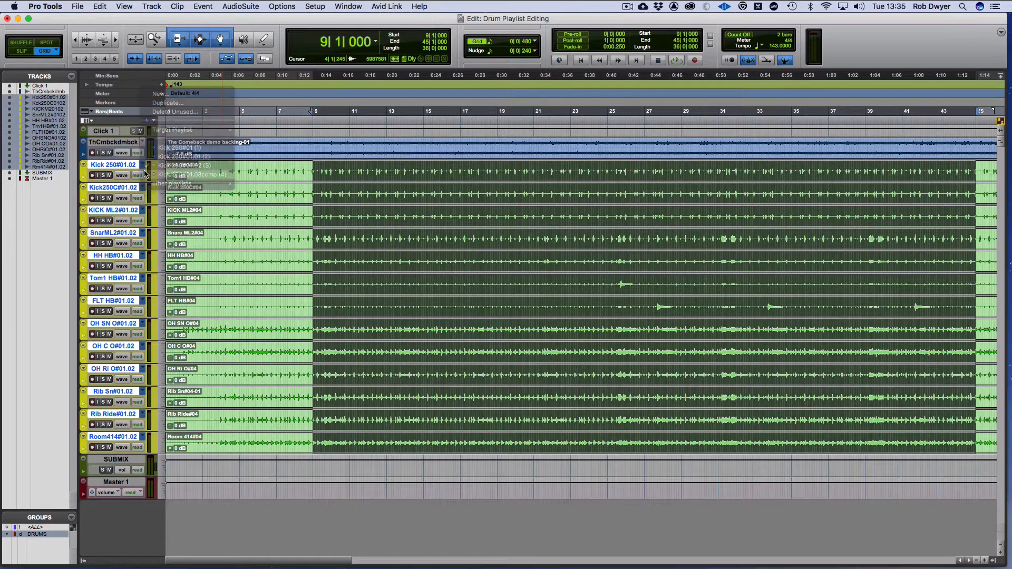
{"action": "left_click", "coordinate": [146, 174]}
{"action": "key", "text": "super+v"}
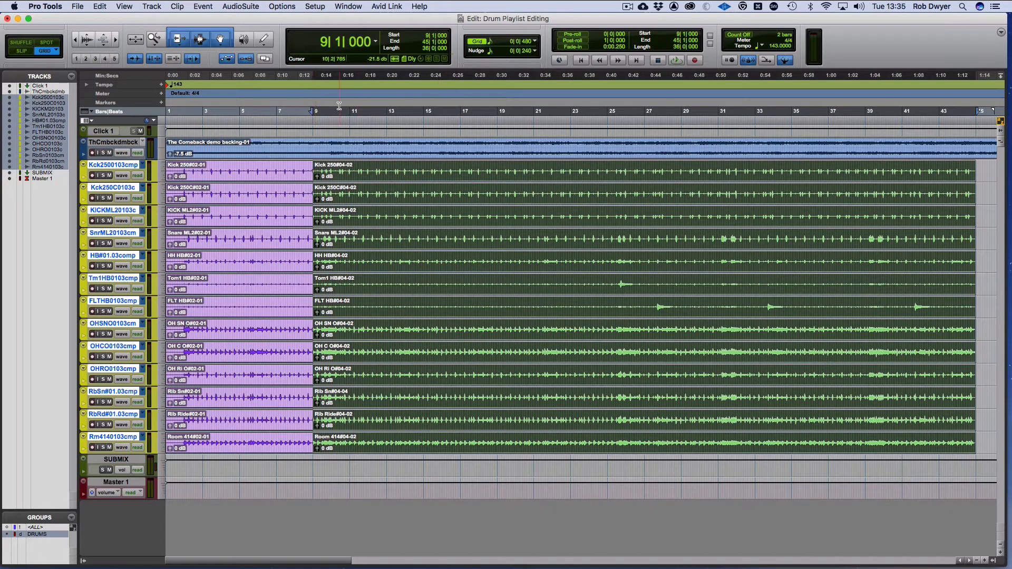
Audition the comp playlist from about bar 8, across the edit between takes, to the end of the pasted section at bar 45.
{"action": "left_click", "coordinate": [295, 119]}
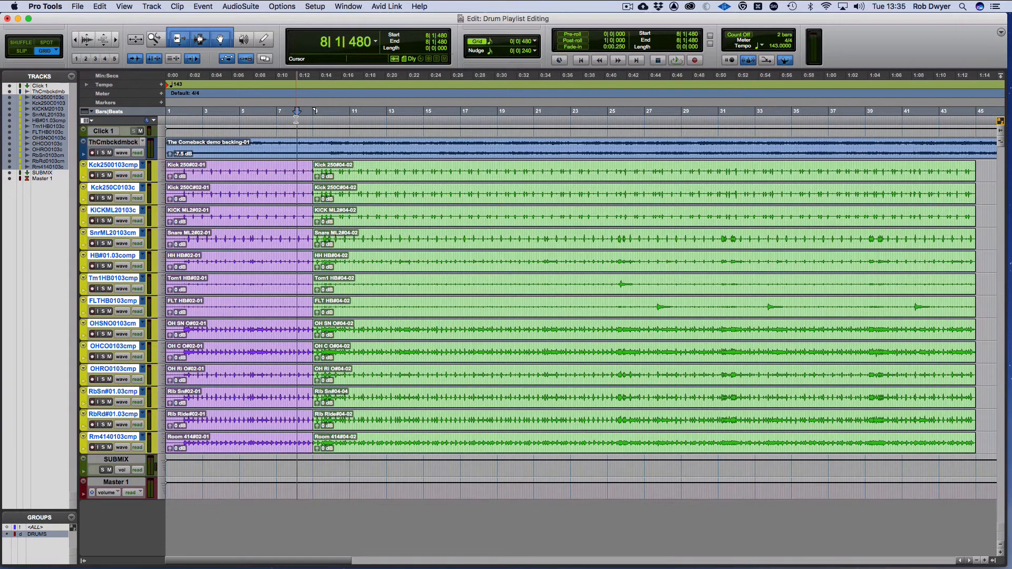
{"action": "key", "text": "space"}
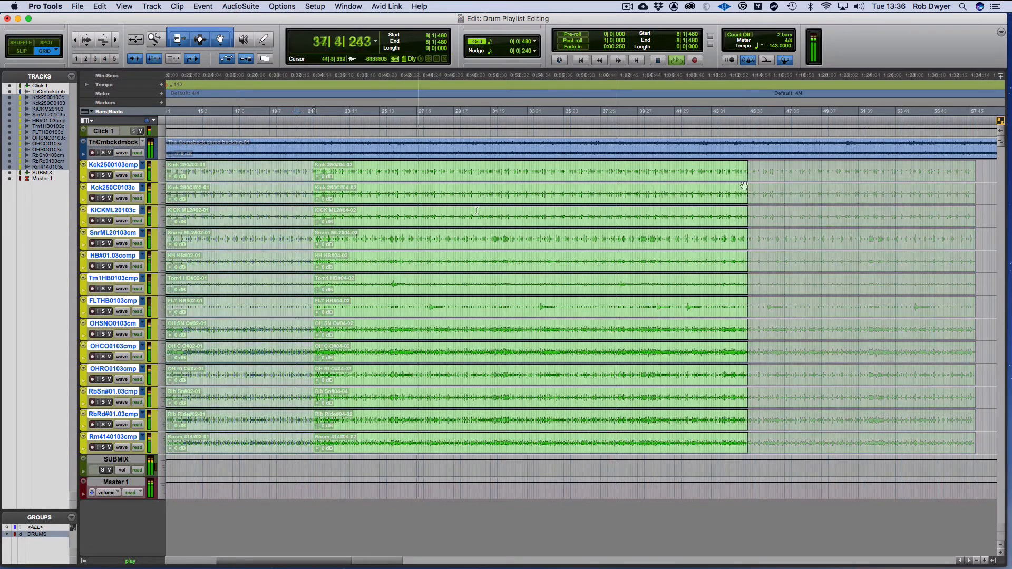
{"action": "scroll", "coordinate": [743, 185], "scroll_direction": "right", "scroll_amount": 3}
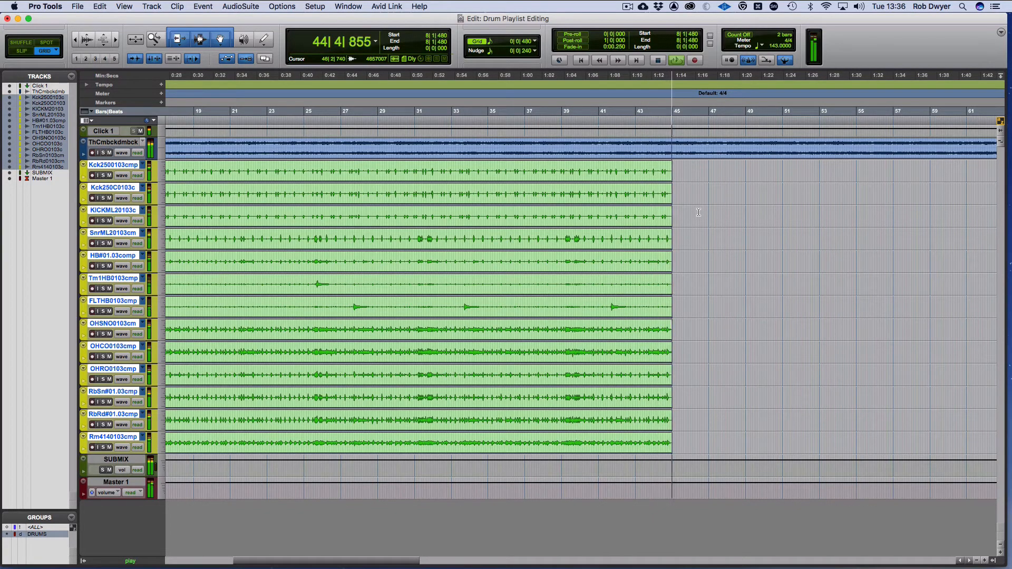
{"action": "key", "text": "space"}
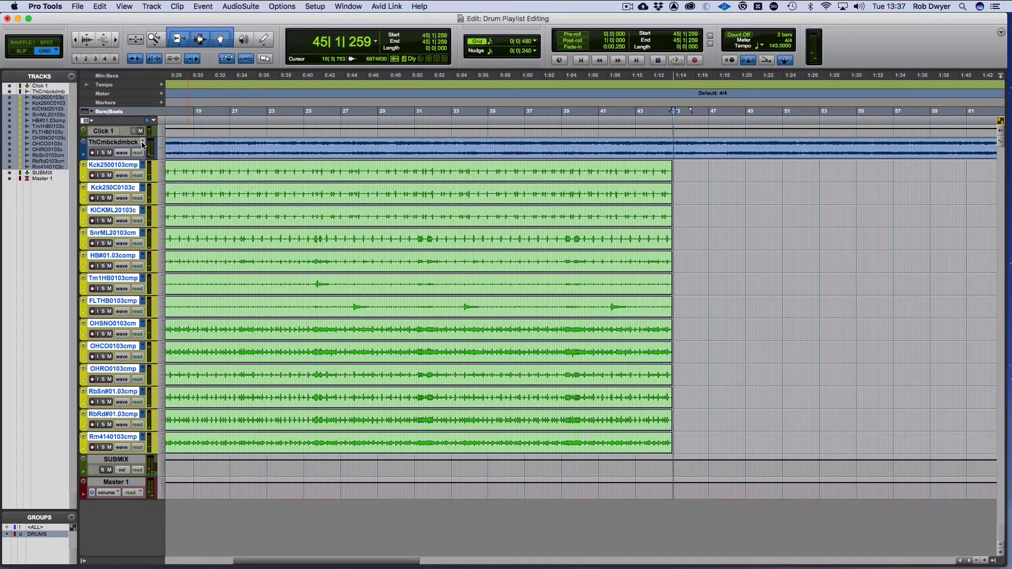
Play the comp playlist from bar 41 to about bar 42, shortly before the end of its pasted section.
{"action": "left_click", "coordinate": [599, 120]}
{"action": "key", "text": "space"}
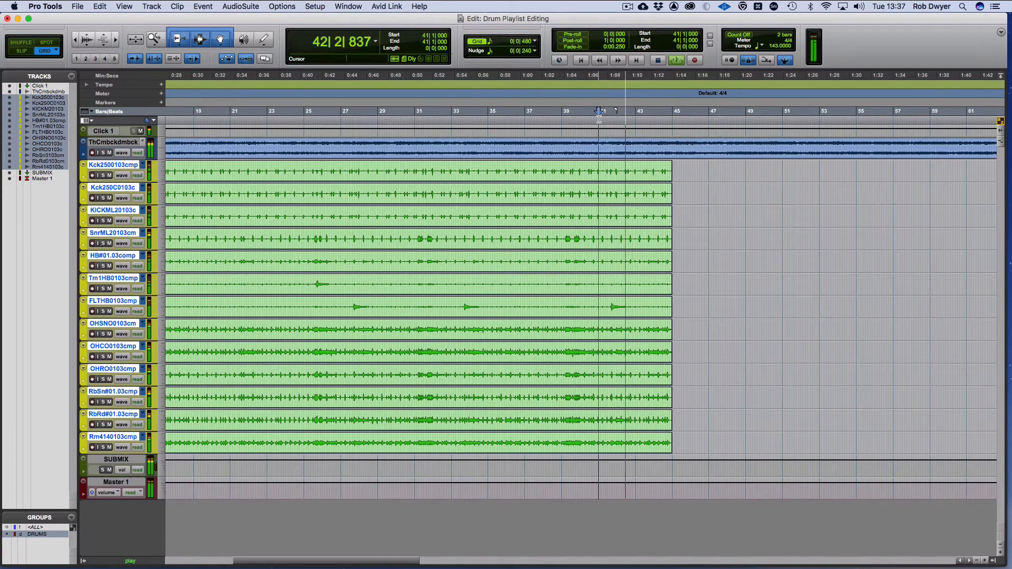
{"action": "key", "text": "space"}
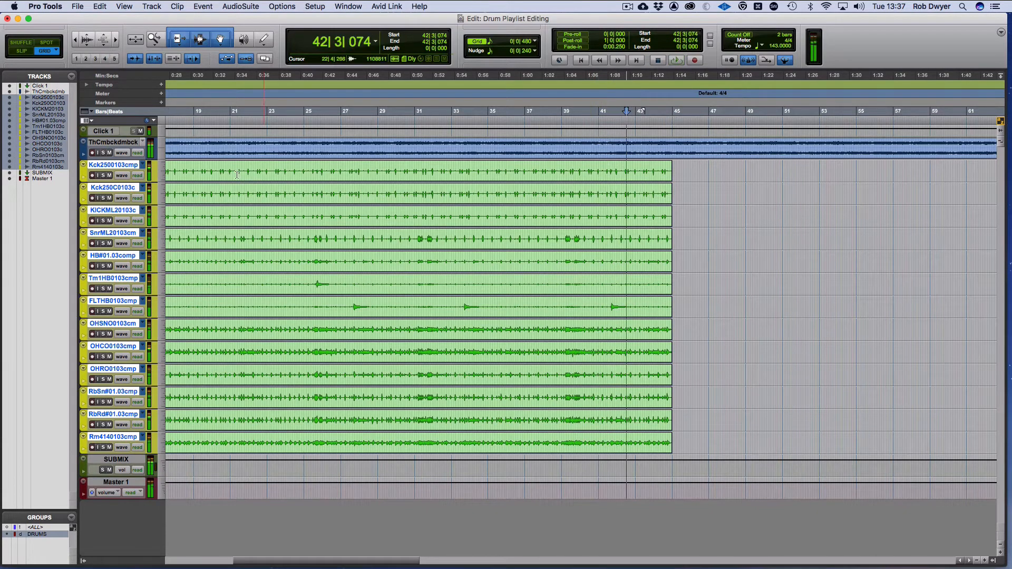
Show playlist Kick 250#01 on the drum tracks and audition it from 41|4|000 to about bar 54.
{"action": "left_click", "coordinate": [142, 164]}
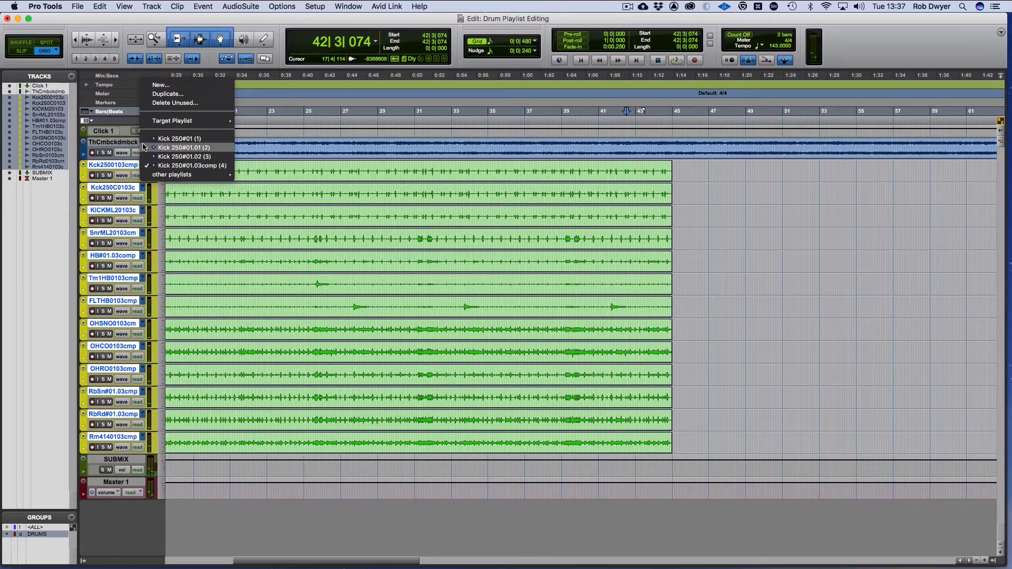
{"action": "left_click", "coordinate": [145, 141]}
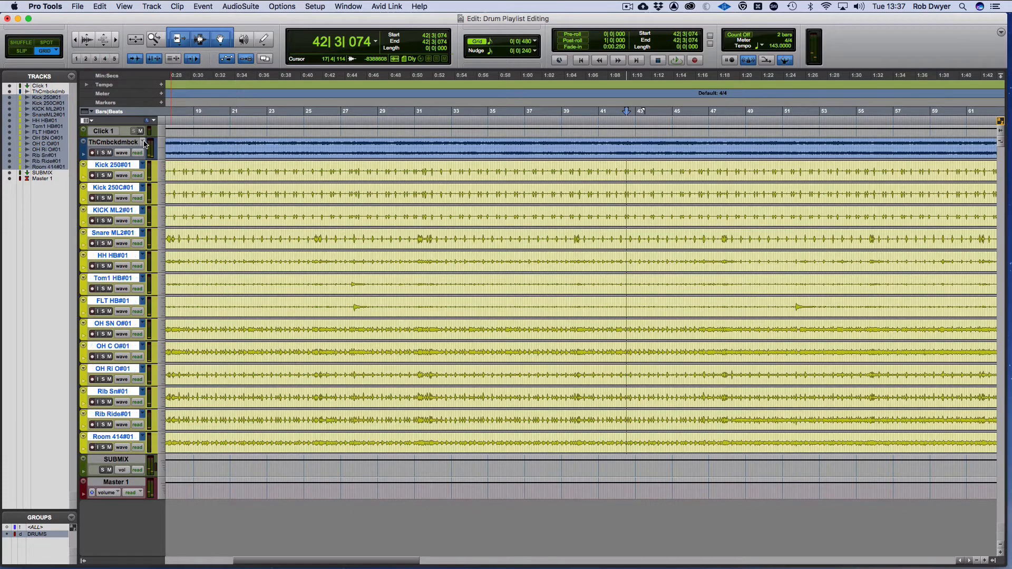
{"action": "left_click", "coordinate": [614, 112]}
{"action": "key", "text": "space"}
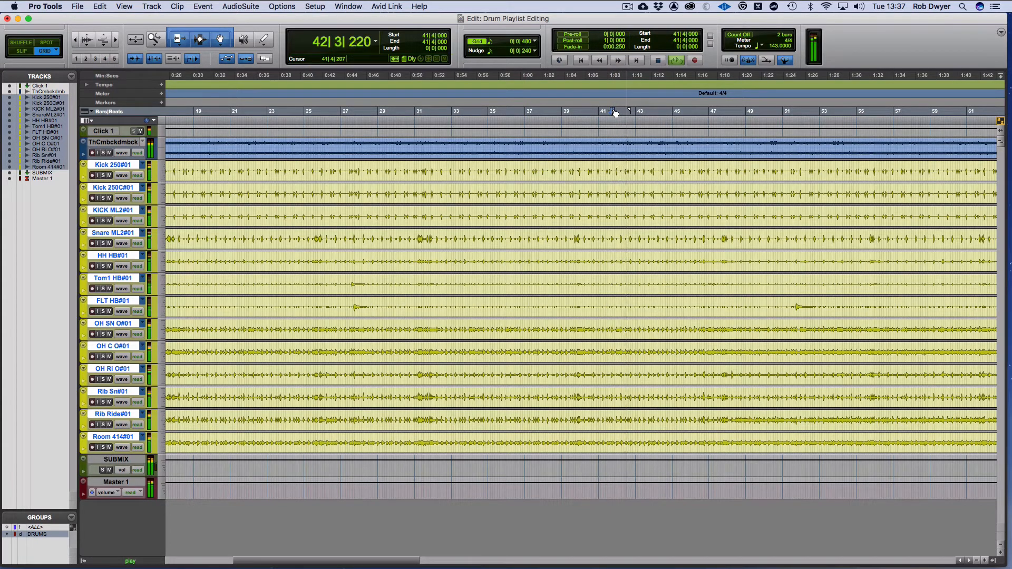
{"action": "scroll", "coordinate": [638, 129], "scroll_direction": "right", "scroll_amount": 3}
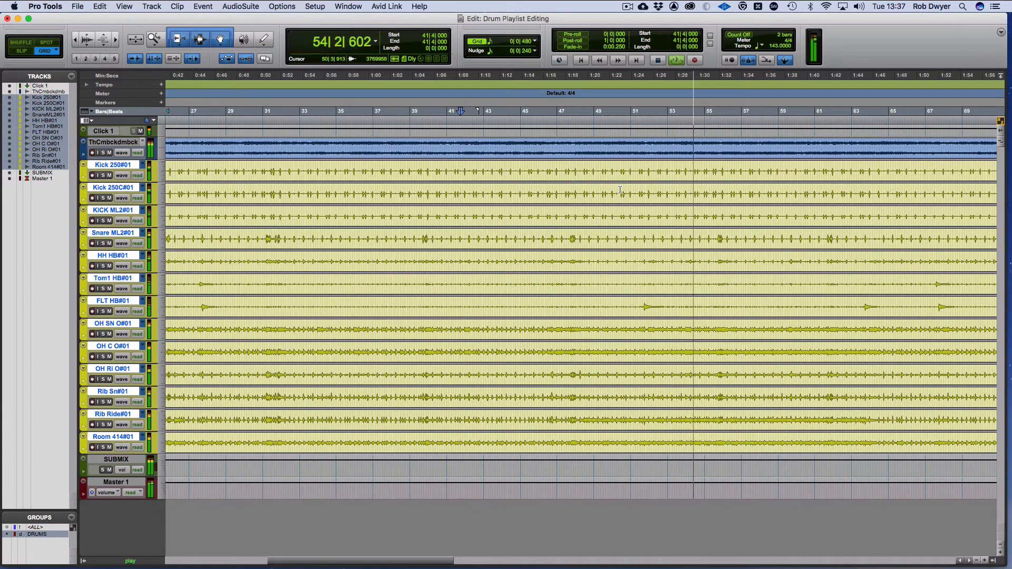
{"action": "key", "text": "space"}
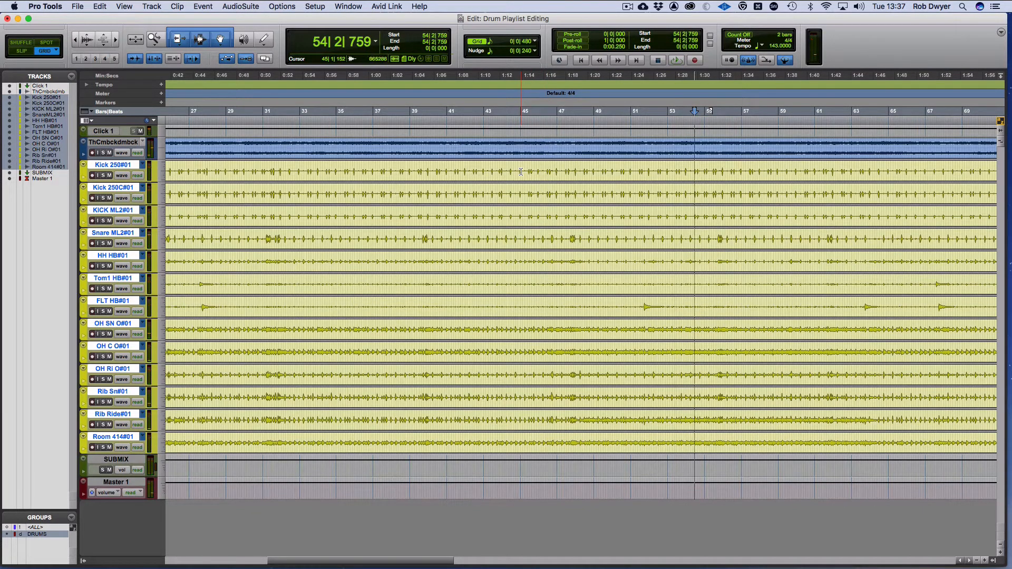
Copy the drum section from bar 45 to bar 69 of playlist Kick 250#01 and paste it into Kick 250#01.03comp.
{"action": "left_click_drag", "start_coordinate": [521, 171], "coordinate": [962, 170]}
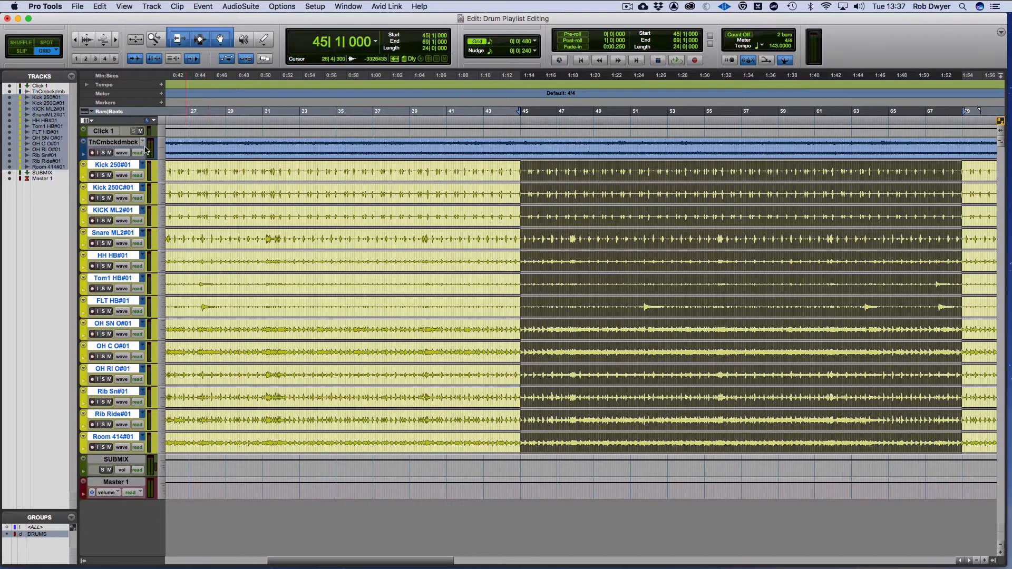
{"action": "left_click", "coordinate": [143, 167]}
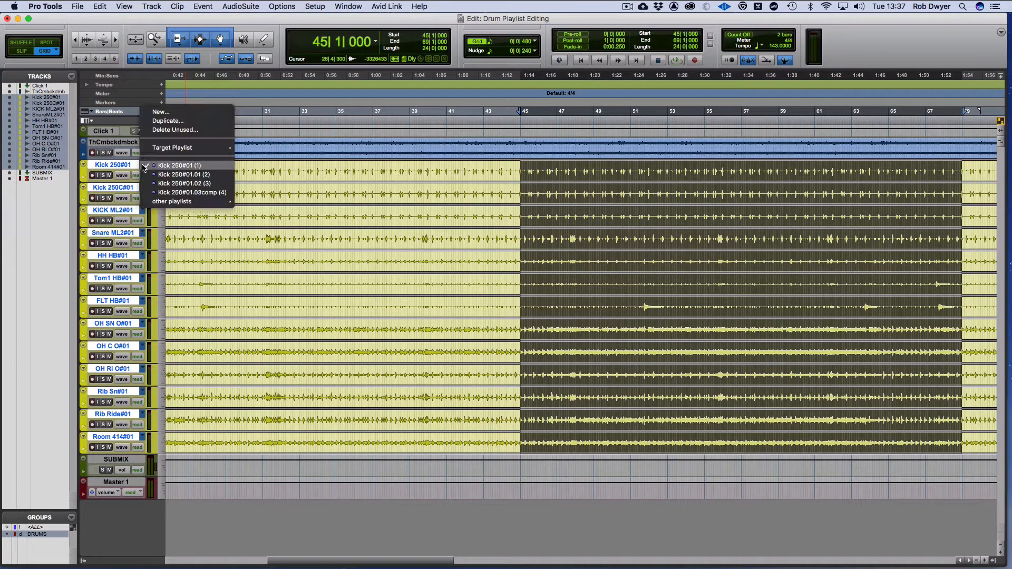
{"action": "left_click", "coordinate": [149, 192]}
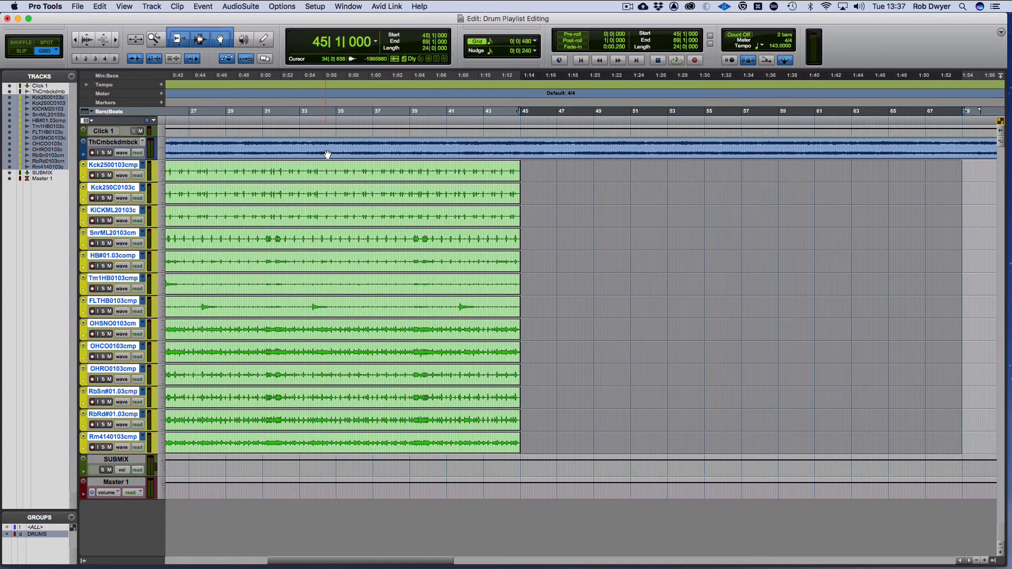
{"action": "key", "text": "super+v"}
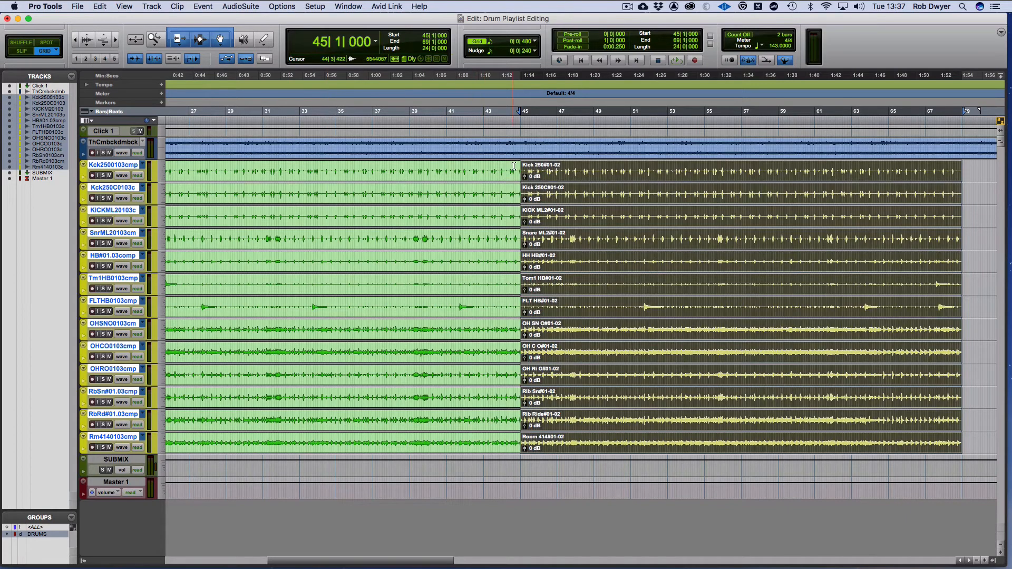
Audition the comp playlist from 40|4|480 across the edit between takes at bar 45.
{"action": "left_click", "coordinate": [498, 122]}
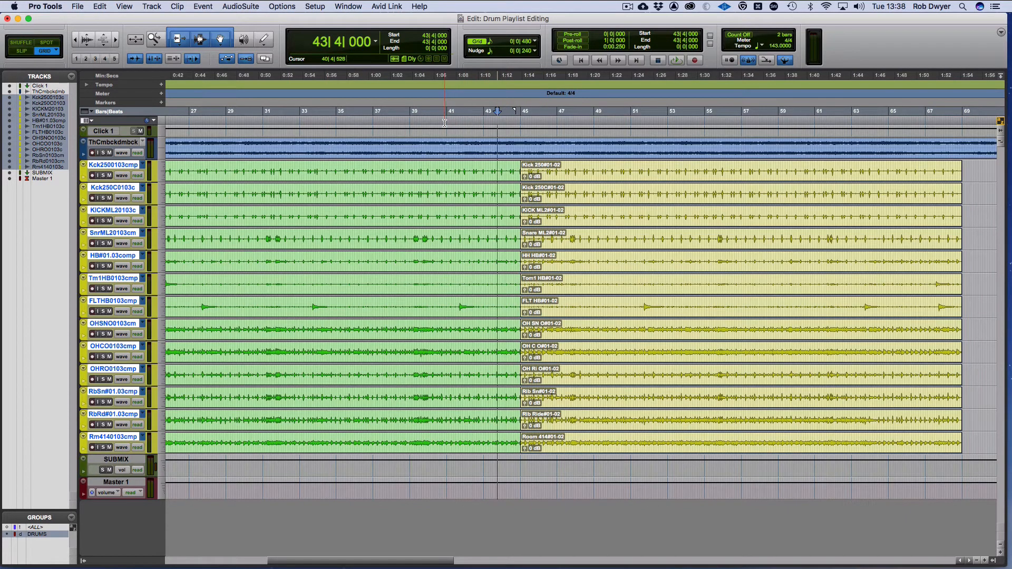
{"action": "left_click", "coordinate": [445, 122]}
{"action": "key", "text": "space"}
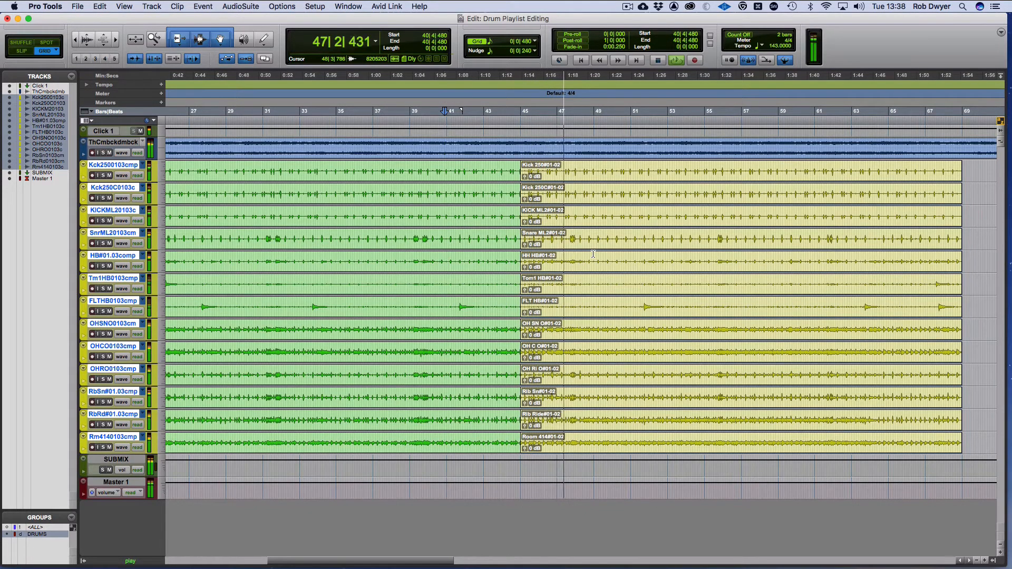
{"action": "key", "text": "space"}
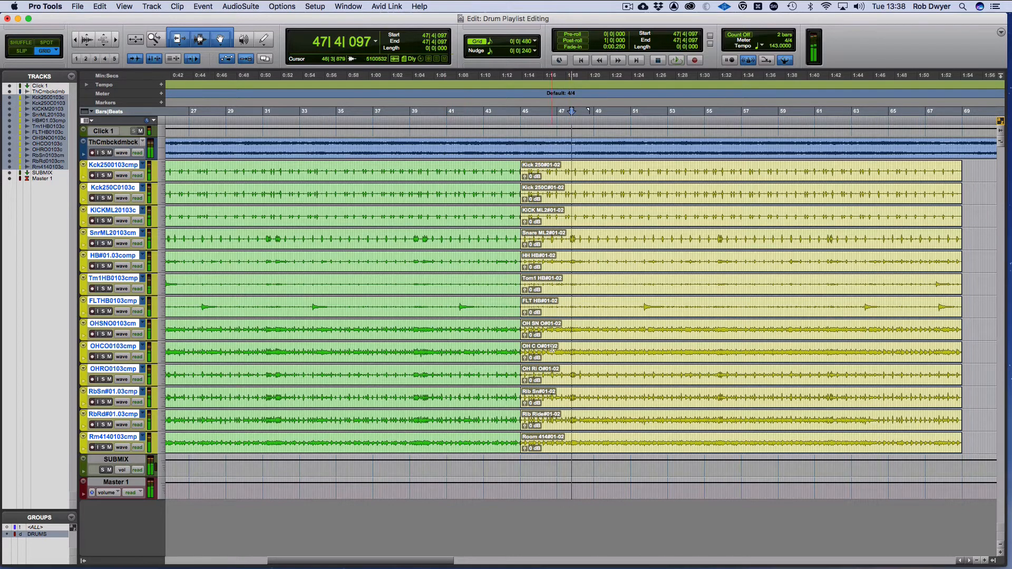
Trim the start of the yellow drum clips from bar 45 to 46|1|480 and play across their new start.
{"action": "left_click", "coordinate": [535, 449]}
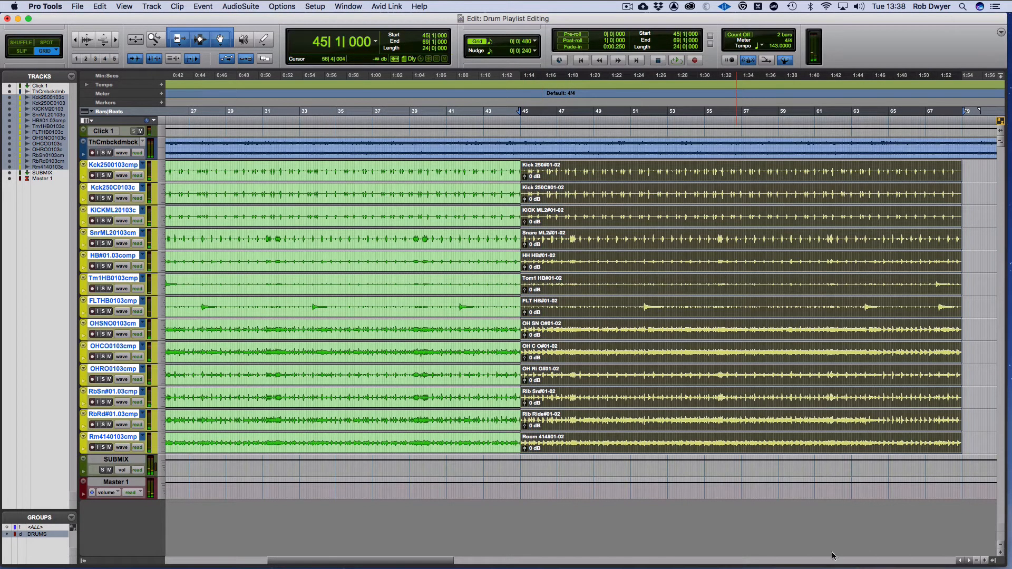
{"action": "left_click", "coordinate": [986, 561]}
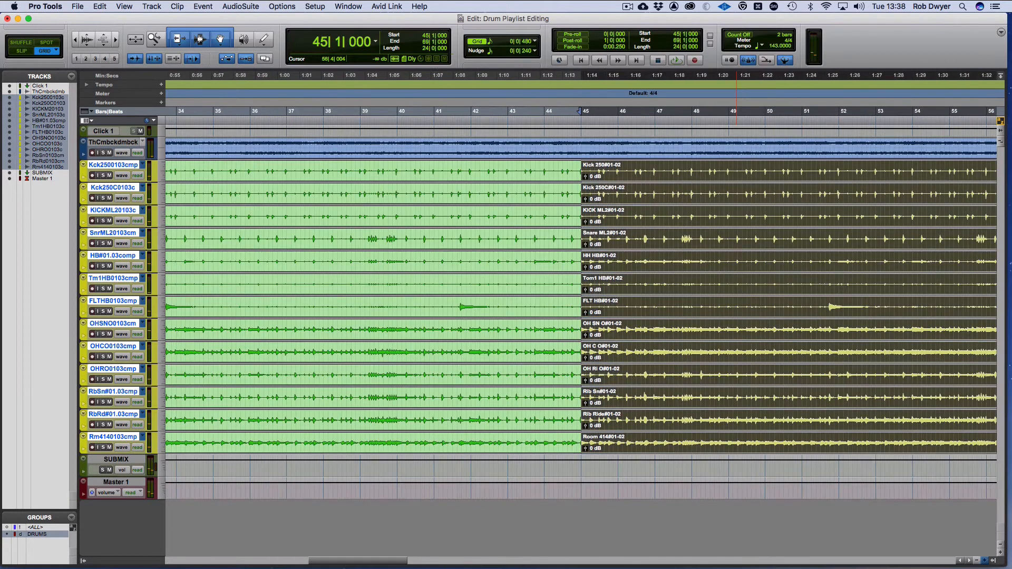
{"action": "scroll", "coordinate": [523, 341], "scroll_direction": "right", "scroll_amount": 5}
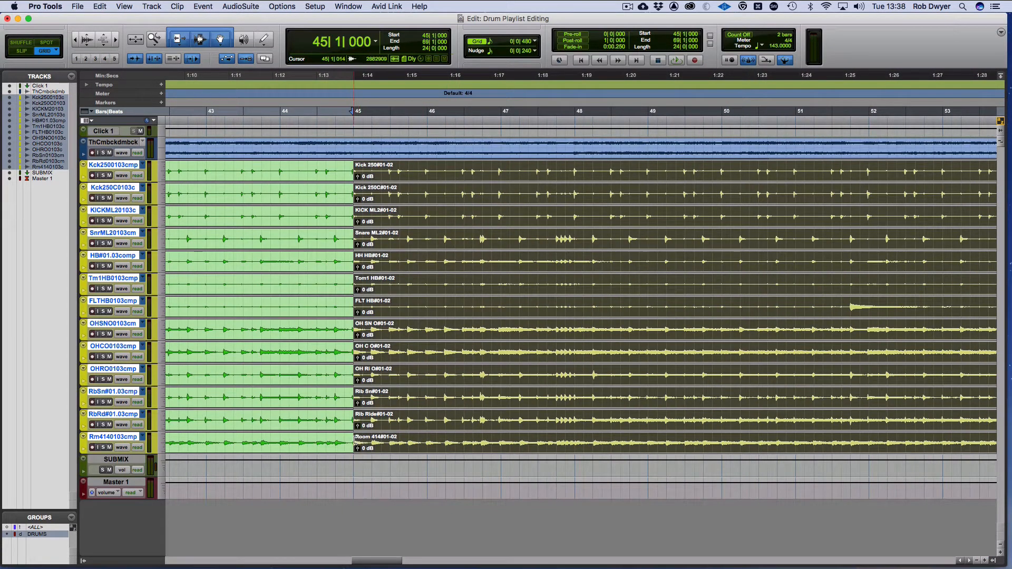
{"action": "left_click_drag", "start_coordinate": [354, 440], "coordinate": [438, 441]}
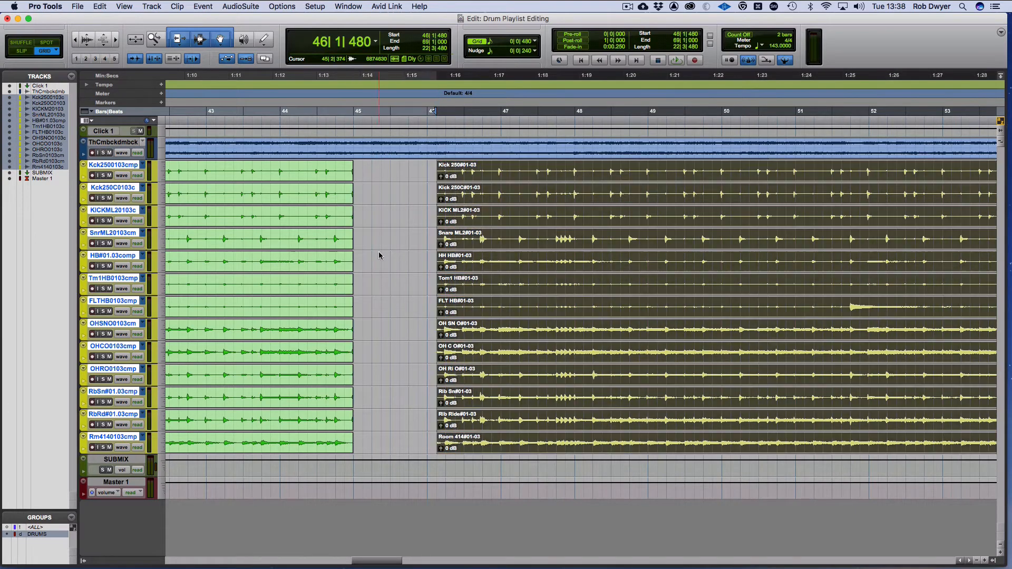
{"action": "left_click", "coordinate": [419, 187]}
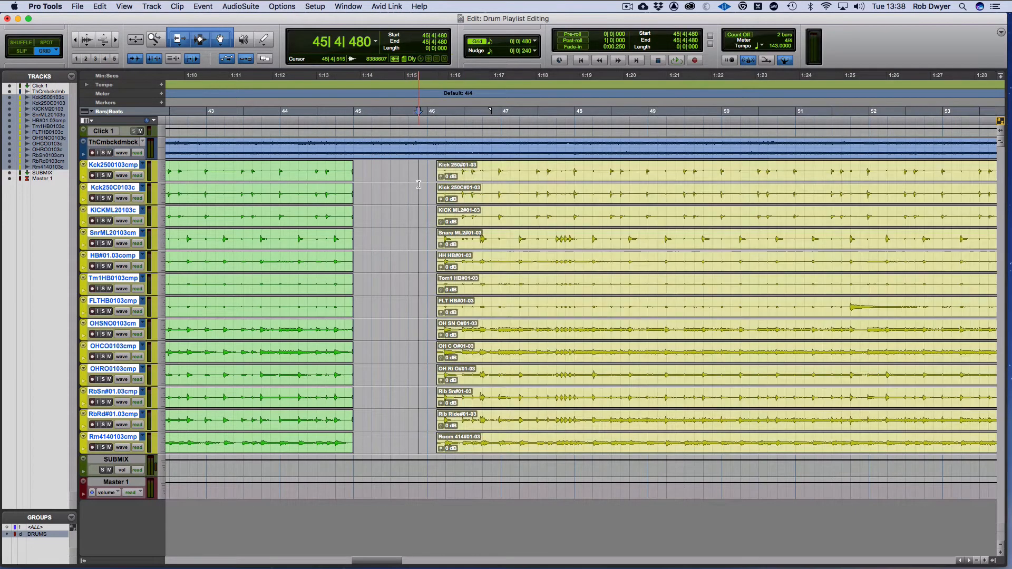
{"action": "key", "text": "space"}
{"action": "key", "text": "space"}
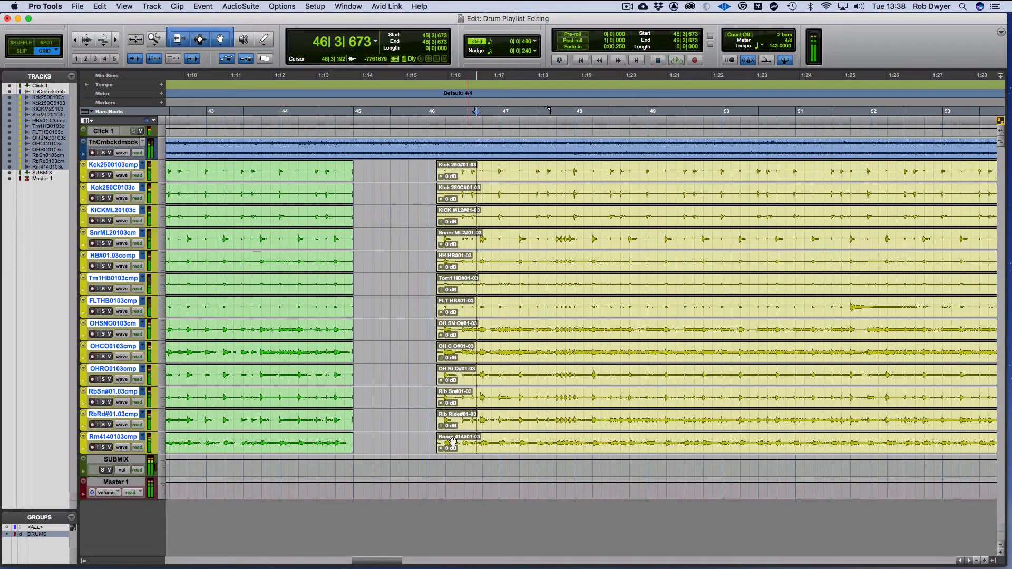
Trim the start of the yellow drum clips to 46|2|000 and extend the green clips to meet them there.
{"action": "left_click_drag", "start_coordinate": [441, 443], "coordinate": [444, 442]}
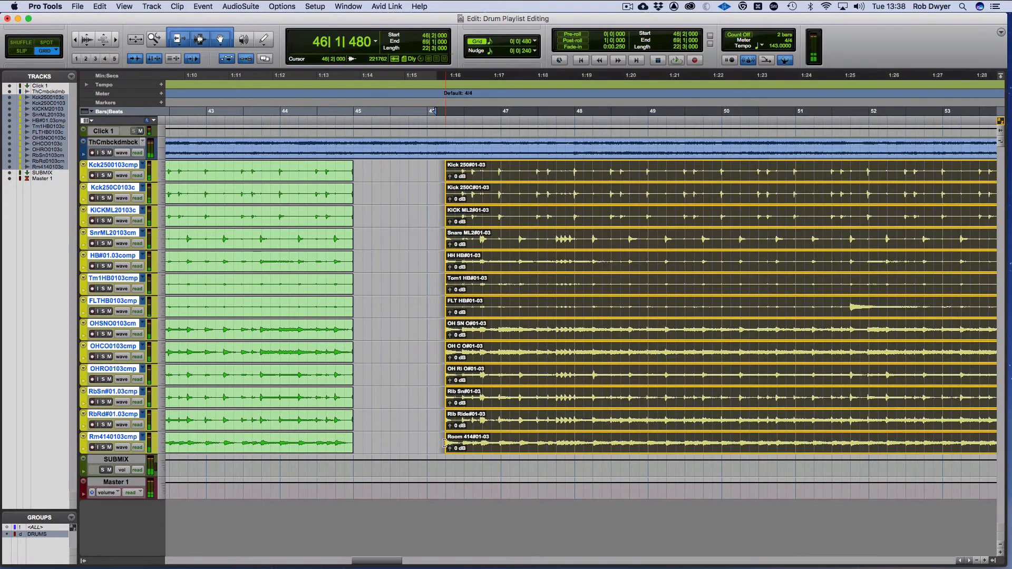
{"action": "left_click", "coordinate": [376, 447]}
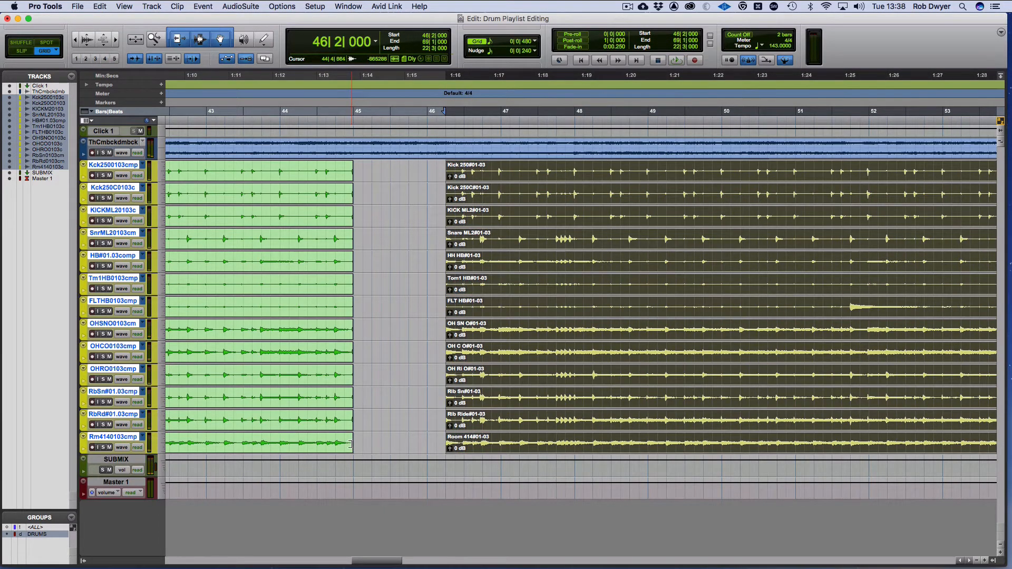
{"action": "left_click_drag", "start_coordinate": [351, 444], "coordinate": [444, 443]}
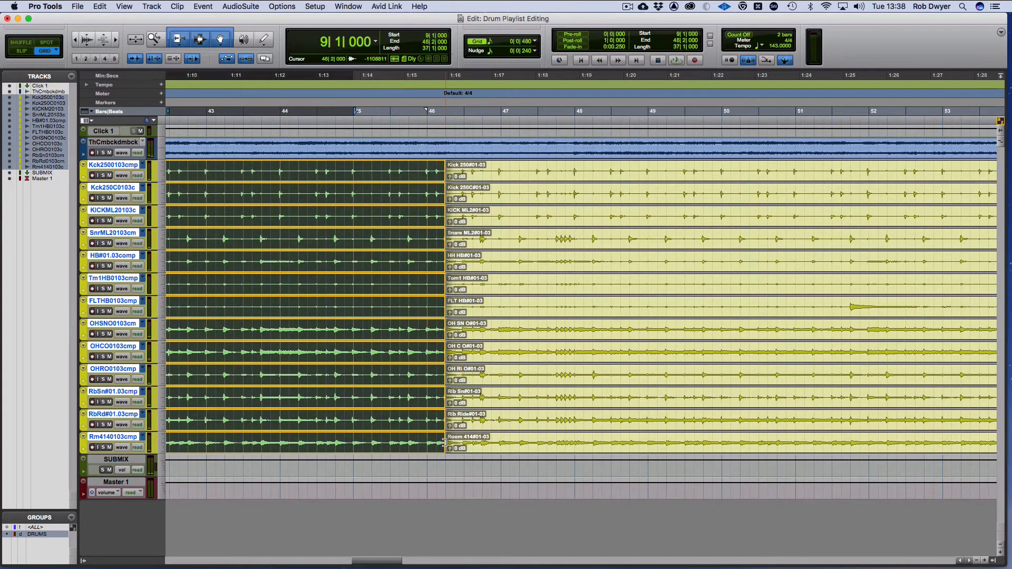
Audition the comp from 43|4|000 across the edit at 46|2|000 to about bar 48.
{"action": "left_click", "coordinate": [269, 131]}
{"action": "left_click", "coordinate": [264, 121]}
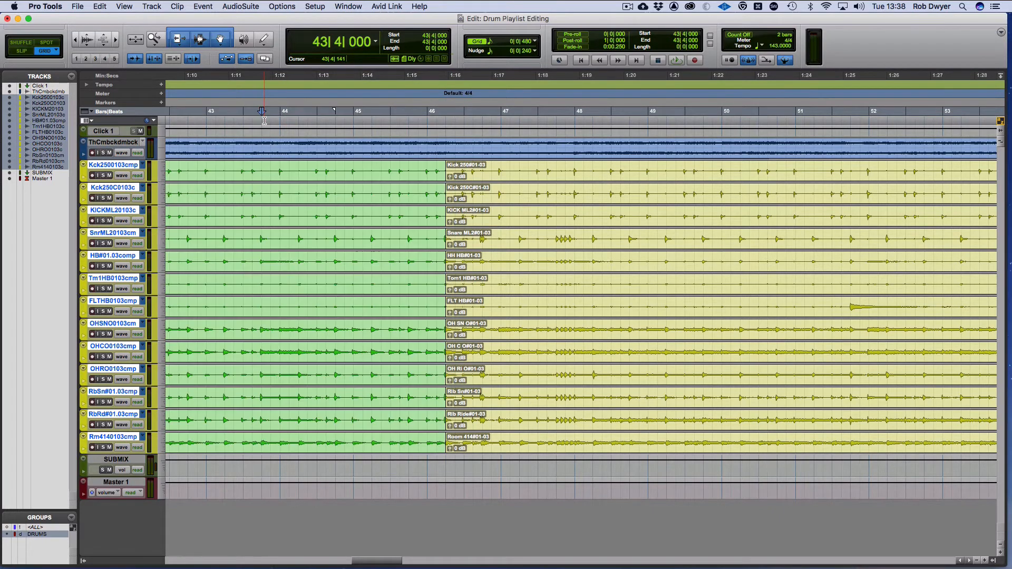
{"action": "key", "text": "space"}
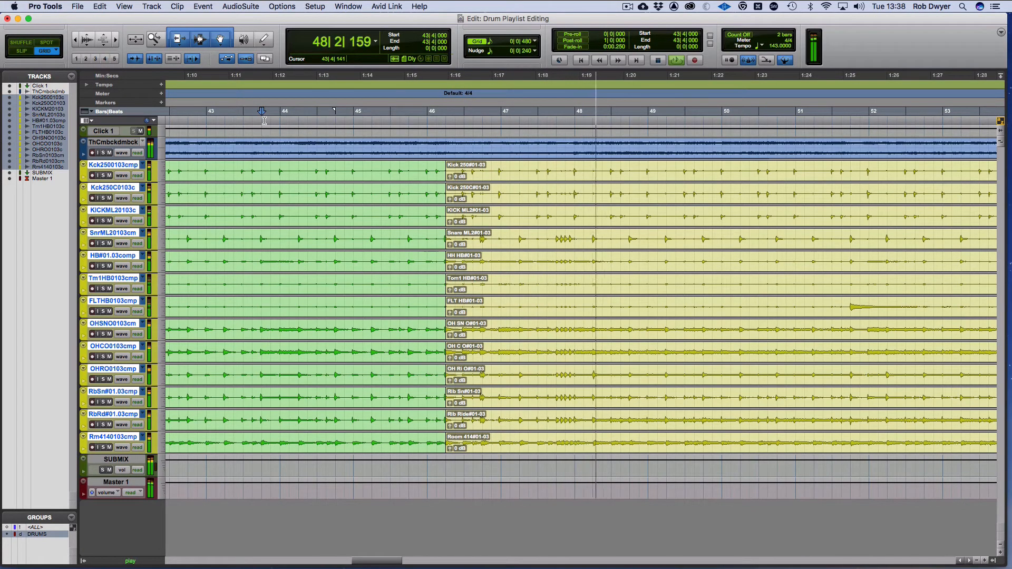
{"action": "key", "text": "space"}
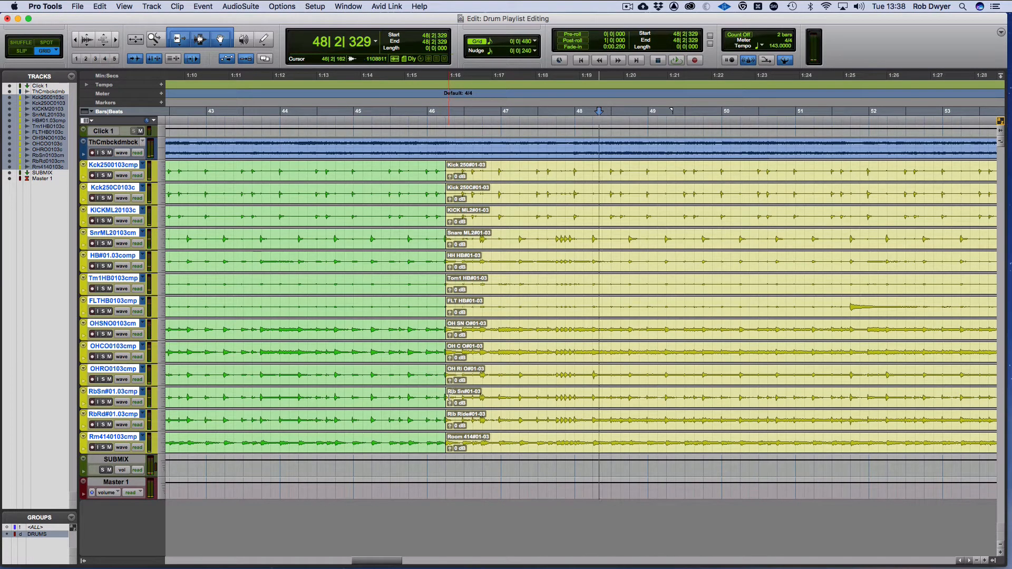
Move the edit between the green and yellow drum clips to 47|4|000, trimming the yellow clips and extending the green ones.
{"action": "left_click_drag", "start_coordinate": [448, 399], "coordinate": [565, 406]}
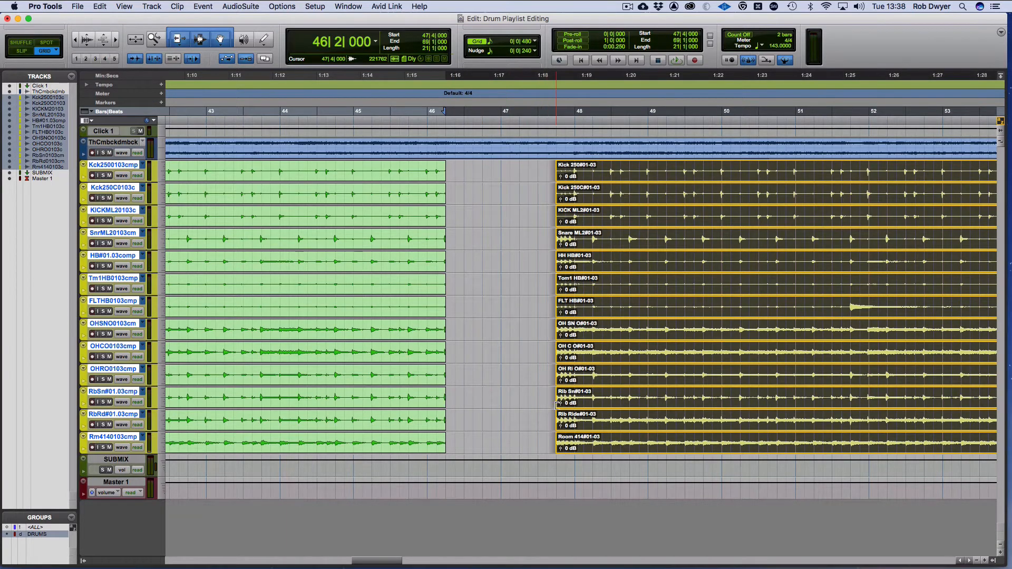
{"action": "left_click", "coordinate": [457, 411]}
{"action": "left_click_drag", "start_coordinate": [444, 419], "coordinate": [554, 419]}
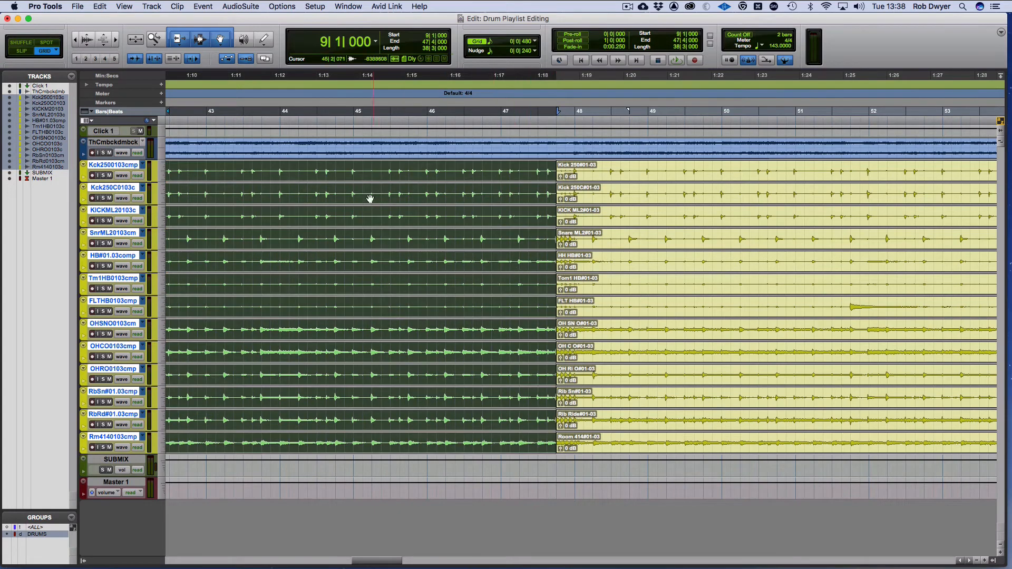
Audition the comp from 43|4|480 across the edit at 47|4|000 to about bar 56.
{"action": "left_click", "coordinate": [272, 118]}
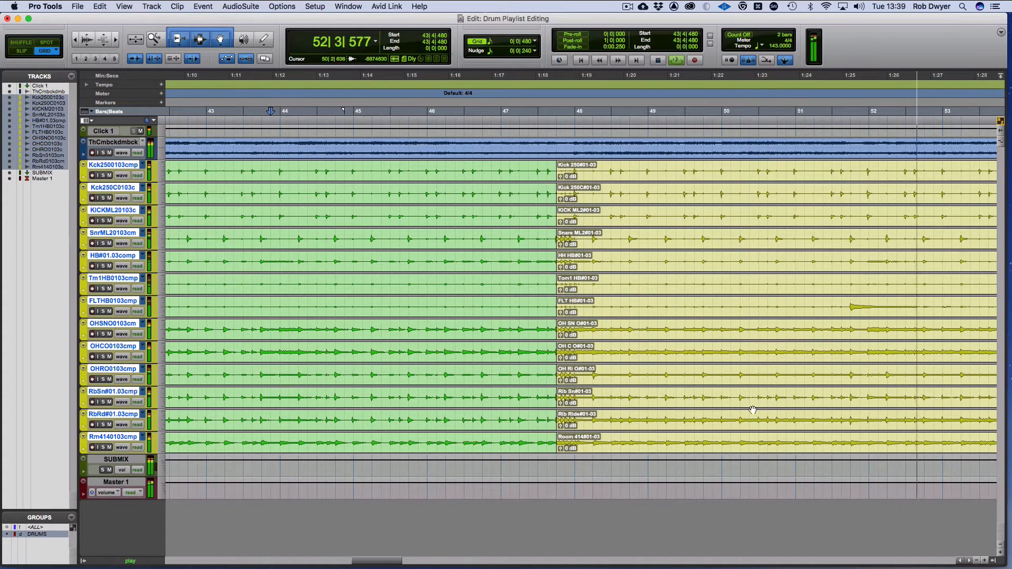
{"action": "left_click", "coordinate": [977, 561]}
{"action": "left_click", "coordinate": [977, 561]}
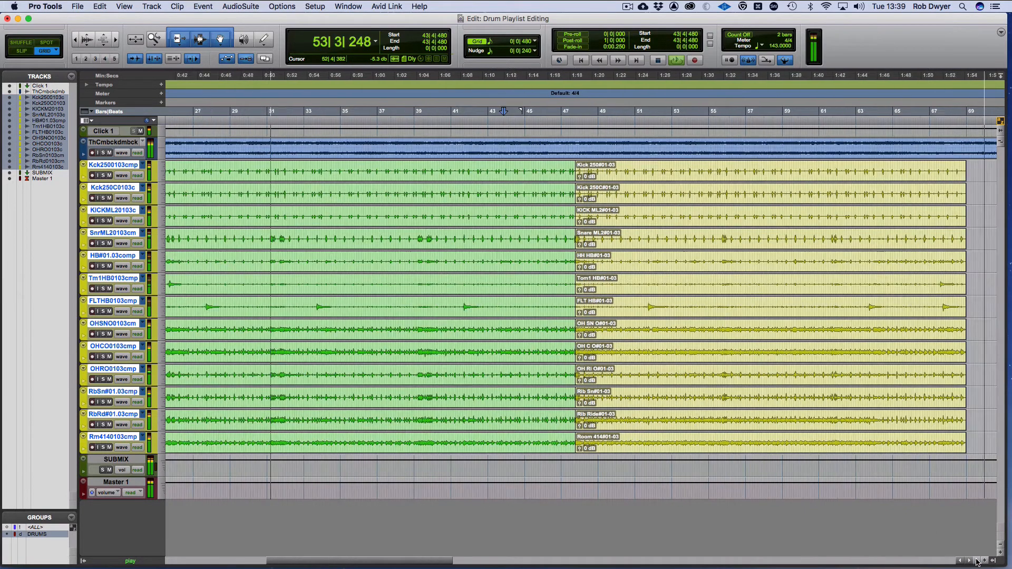
{"action": "left_click", "coordinate": [977, 561]}
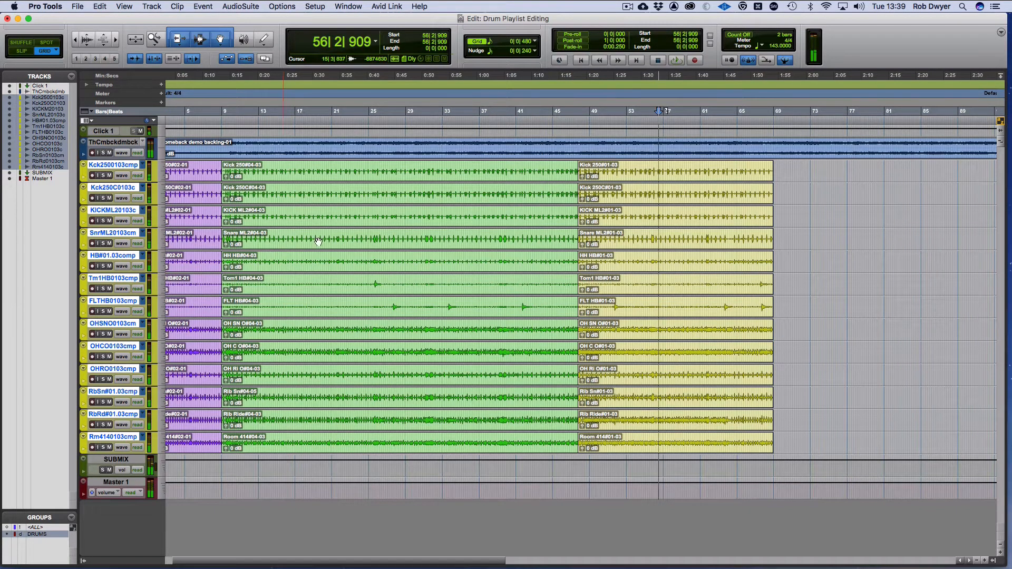
Show playlist Kick 250#01.02 on the drum tracks and audition it from bar 42 to about bar 56.
{"action": "left_click", "coordinate": [142, 304]}
{"action": "left_click", "coordinate": [145, 292]}
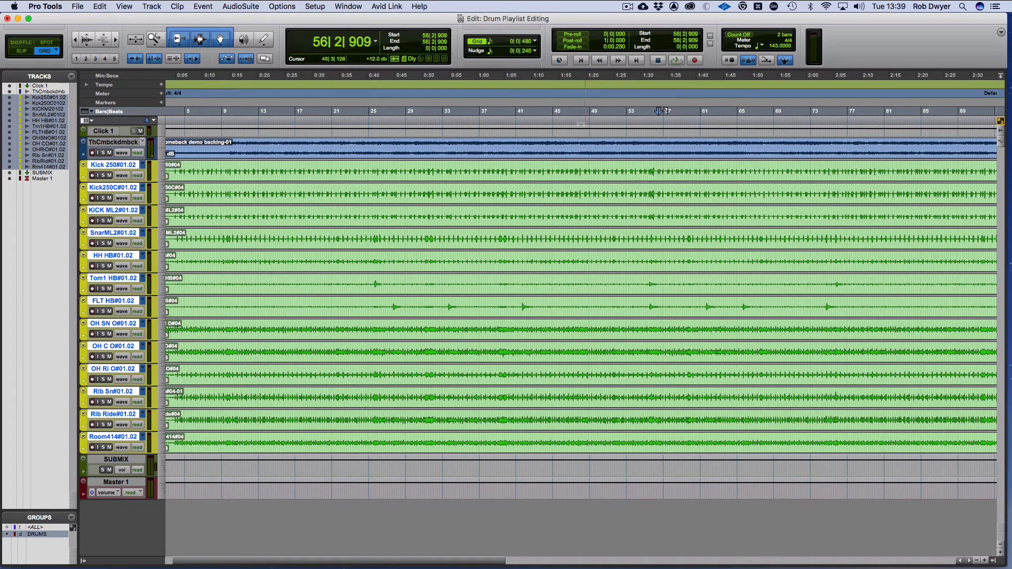
{"action": "left_click", "coordinate": [526, 122]}
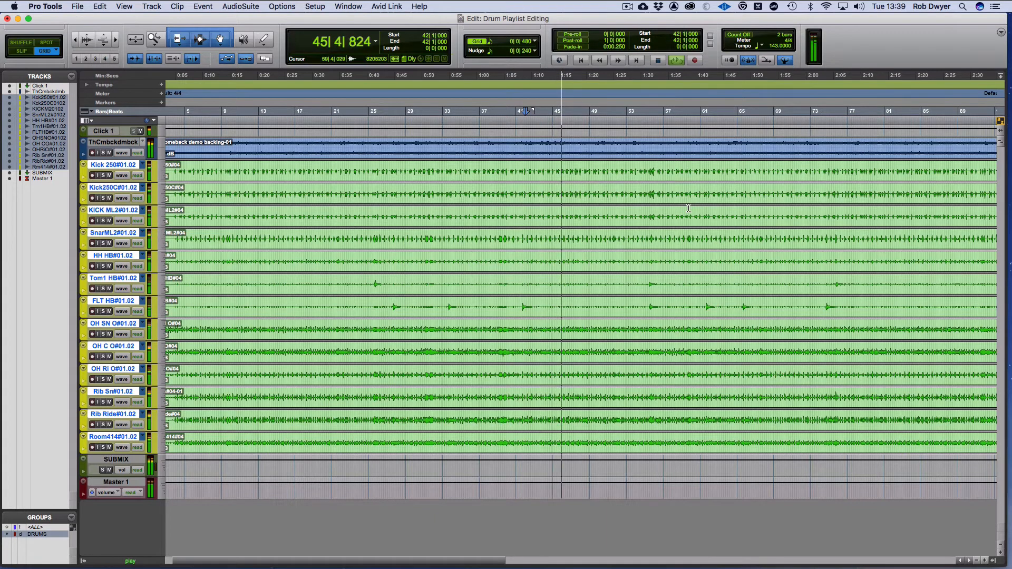
{"action": "scroll", "coordinate": [689, 208], "scroll_direction": "right", "scroll_amount": 3}
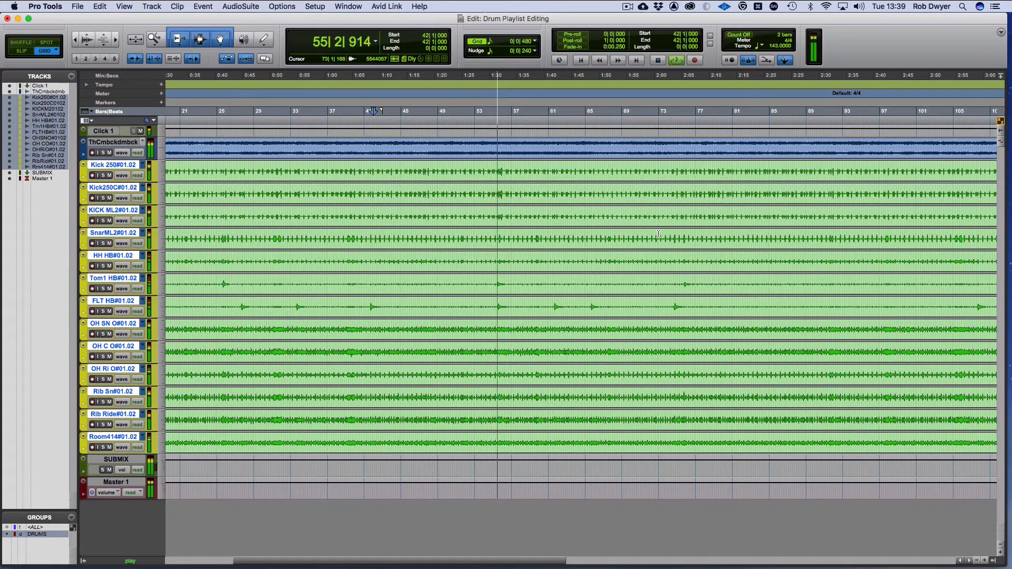
{"action": "key", "text": "space"}
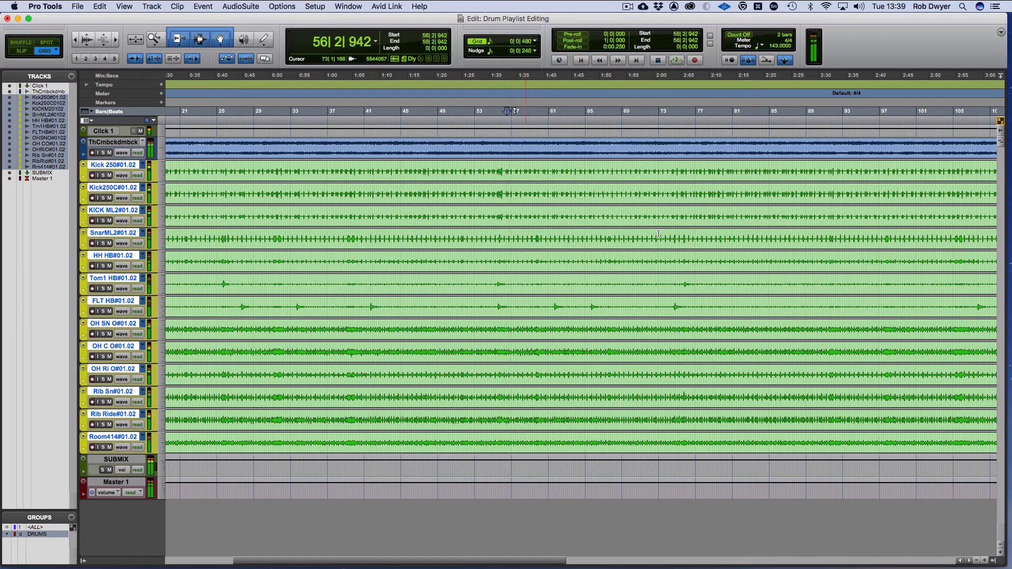
Show the comp playlist on the drum tracks and move the edit between the green and yellow clips to 67|2|000.
{"action": "left_click", "coordinate": [143, 166]}
{"action": "left_click", "coordinate": [148, 174]}
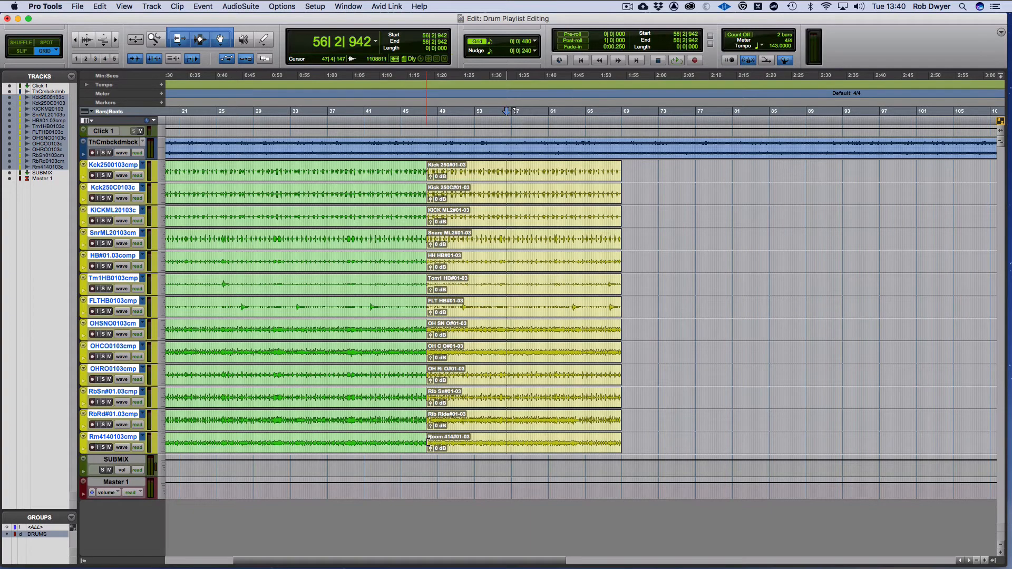
{"action": "left_click_drag", "start_coordinate": [430, 442], "coordinate": [607, 408]}
{"action": "left_click", "coordinate": [446, 448]}
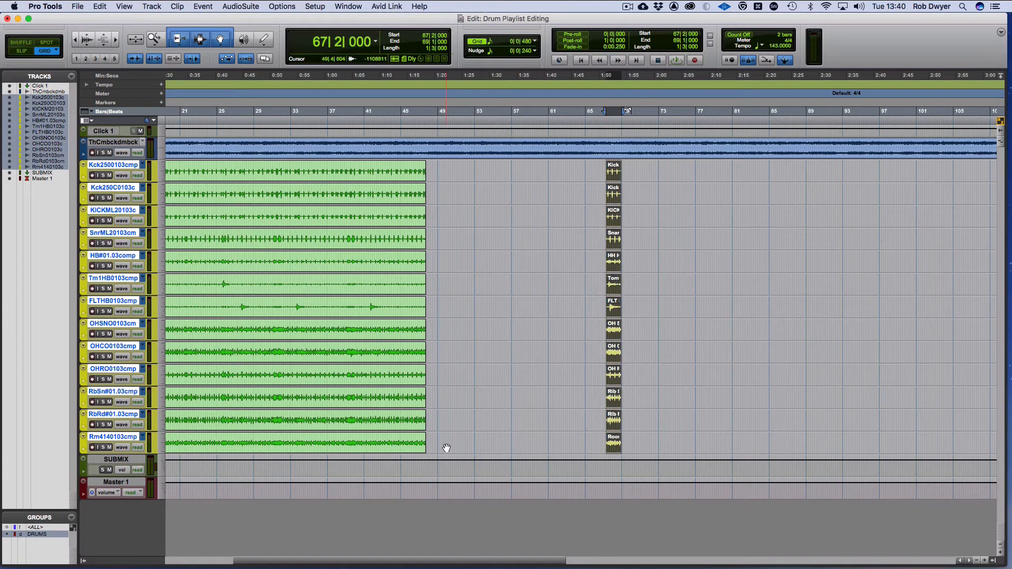
{"action": "left_click_drag", "start_coordinate": [424, 444], "coordinate": [605, 436]}
{"action": "left_click", "coordinate": [484, 141]}
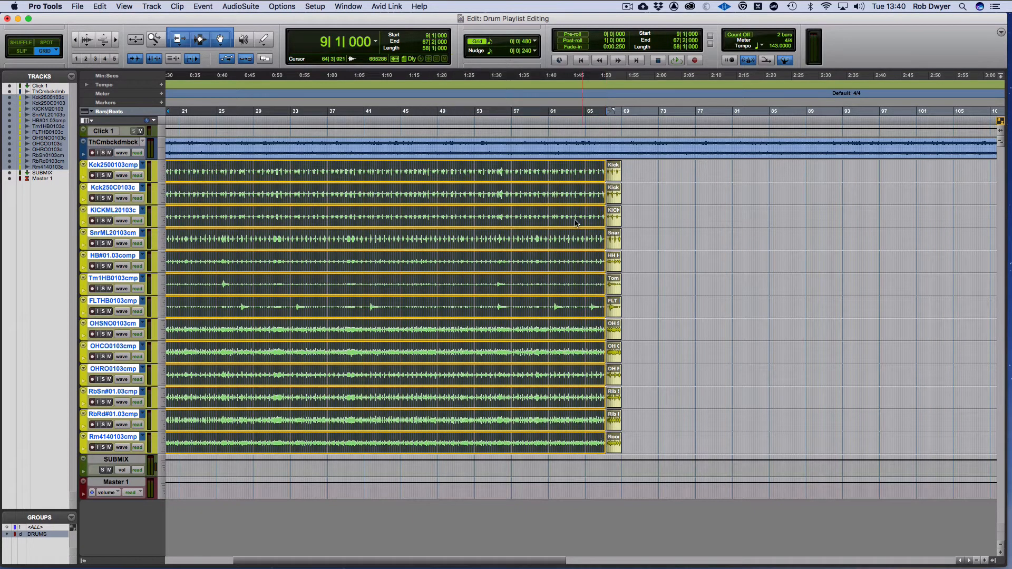
Audition the comp from 53|4|480 across the edit at 67|2|000 to about bar 68.
{"action": "left_click", "coordinate": [483, 112]}
{"action": "key", "text": "space"}
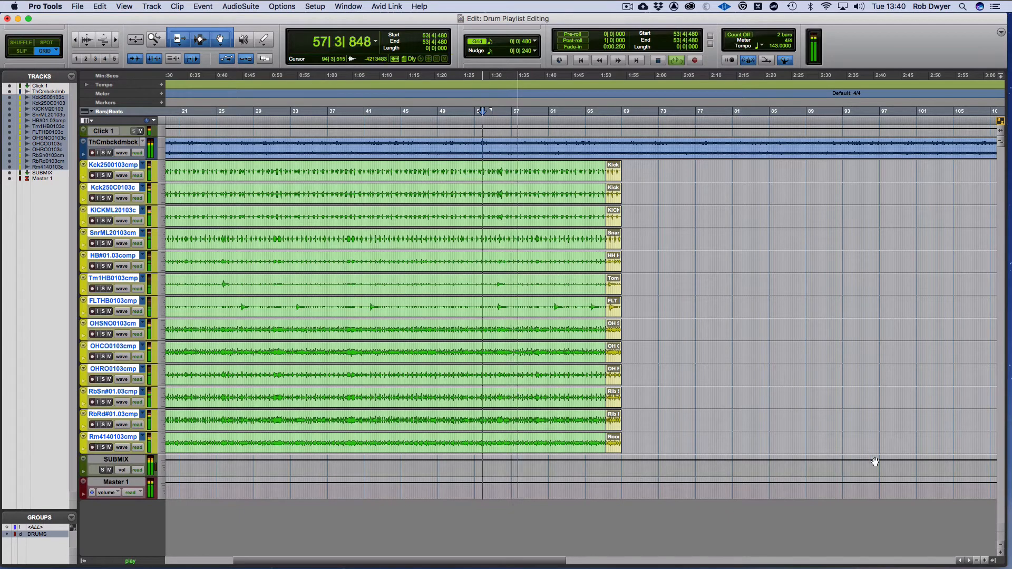
{"action": "left_click", "coordinate": [985, 561]}
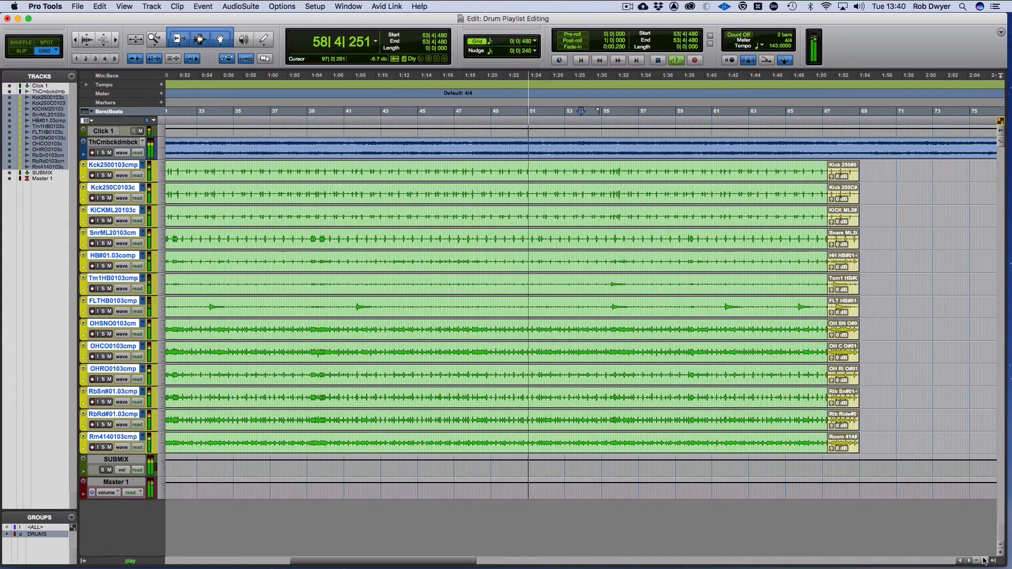
{"action": "left_click", "coordinate": [985, 561]}
{"action": "scroll", "coordinate": [793, 365], "scroll_direction": "right", "scroll_amount": 3}
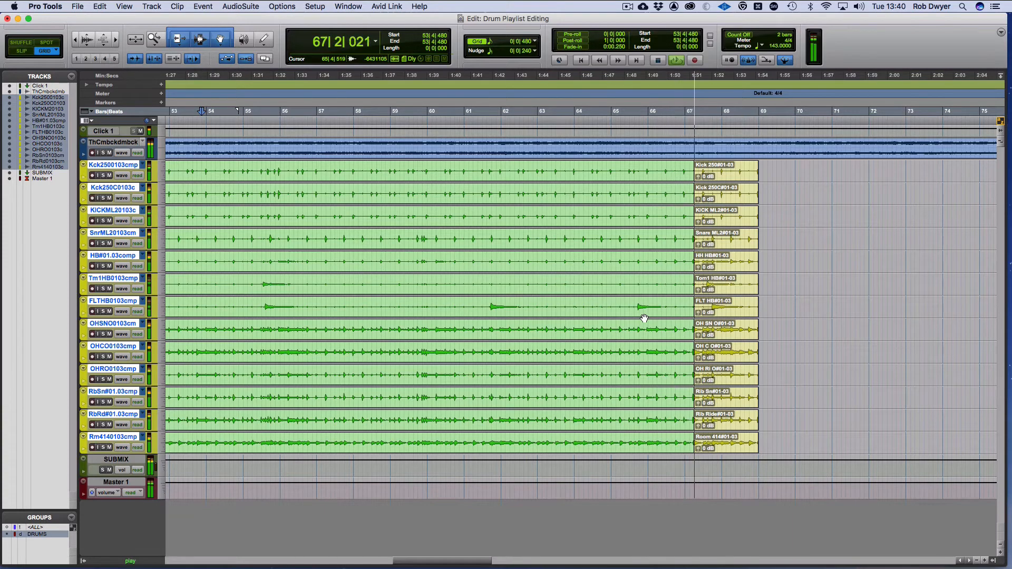
{"action": "key", "text": "space"}
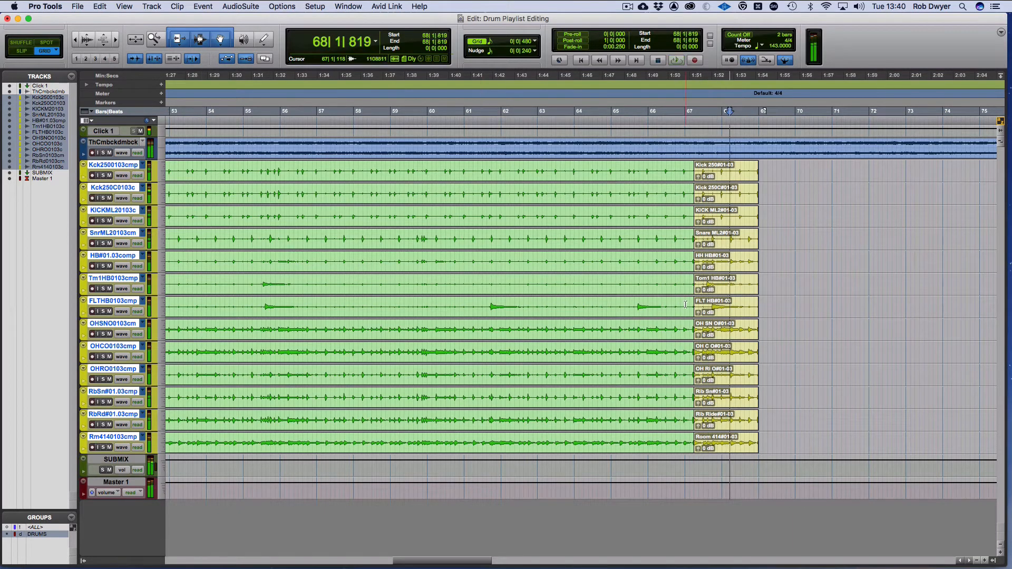
Move the edit back to 65|1|000 by shortening the green drum clips and extending the yellow ones.
{"action": "left_click", "coordinate": [682, 313]}
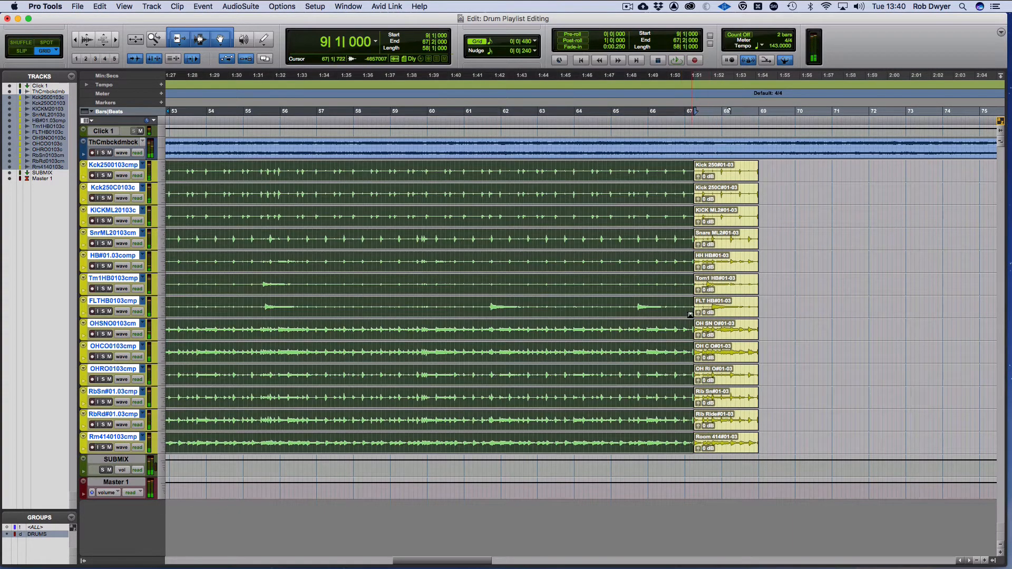
{"action": "left_click_drag", "start_coordinate": [689, 308], "coordinate": [611, 313]}
{"action": "left_click", "coordinate": [678, 329]}
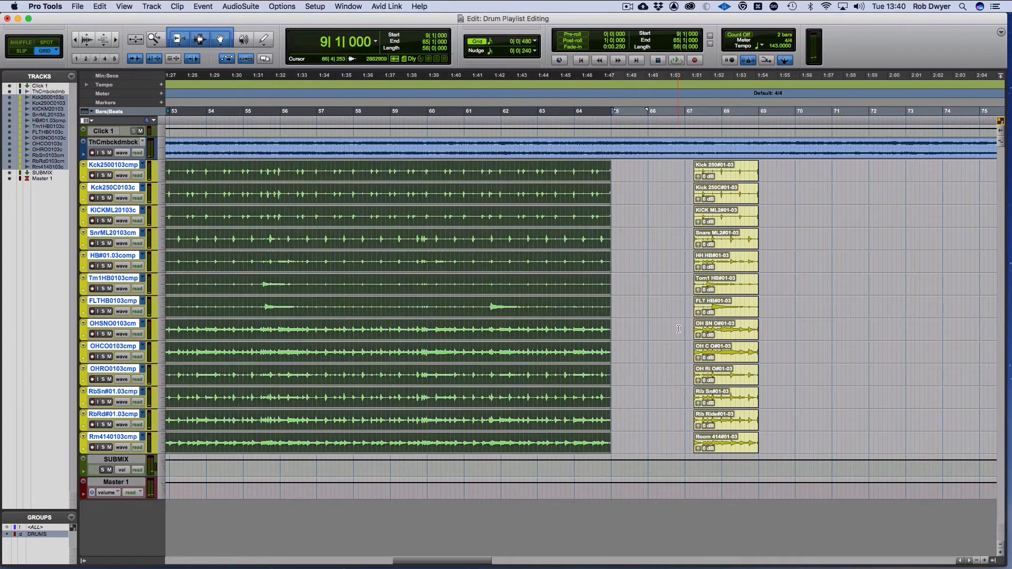
{"action": "left_click_drag", "start_coordinate": [697, 331], "coordinate": [615, 331]}
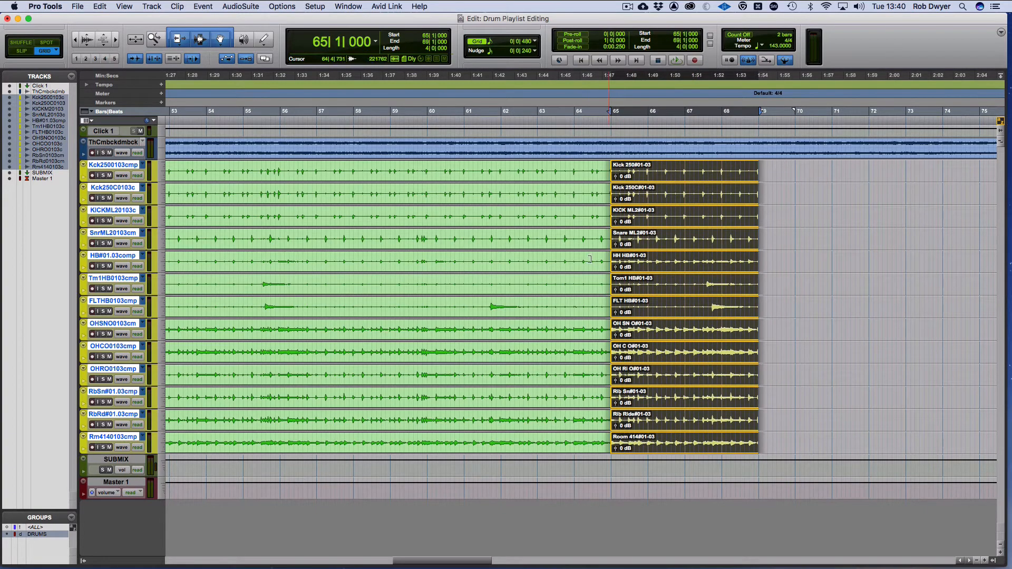
Audition the comp from 63|4|000 across the edit at 65|1|000 to about bar 66.
{"action": "left_click", "coordinate": [567, 112]}
{"action": "key", "text": "space"}
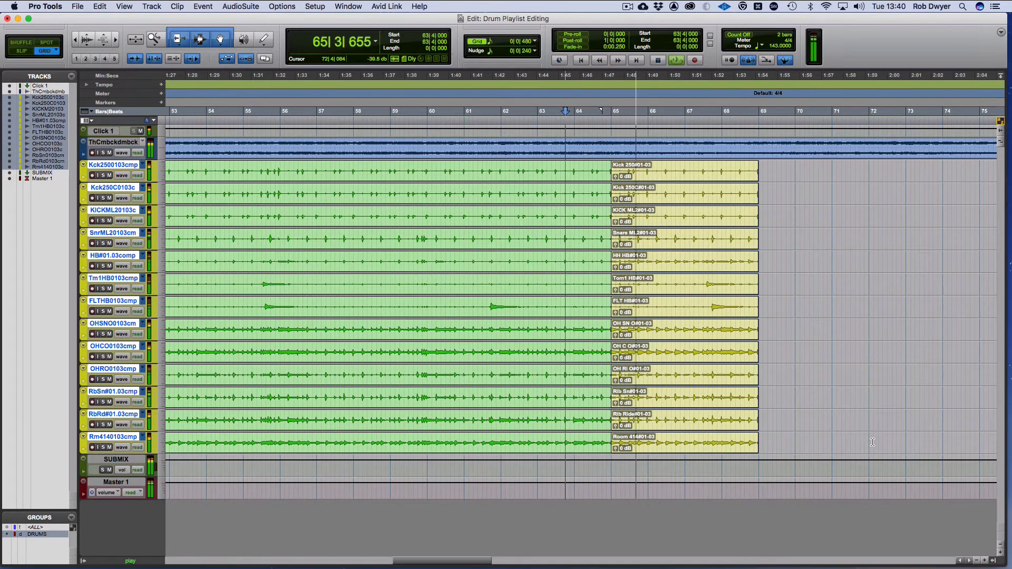
{"action": "key", "text": "space"}
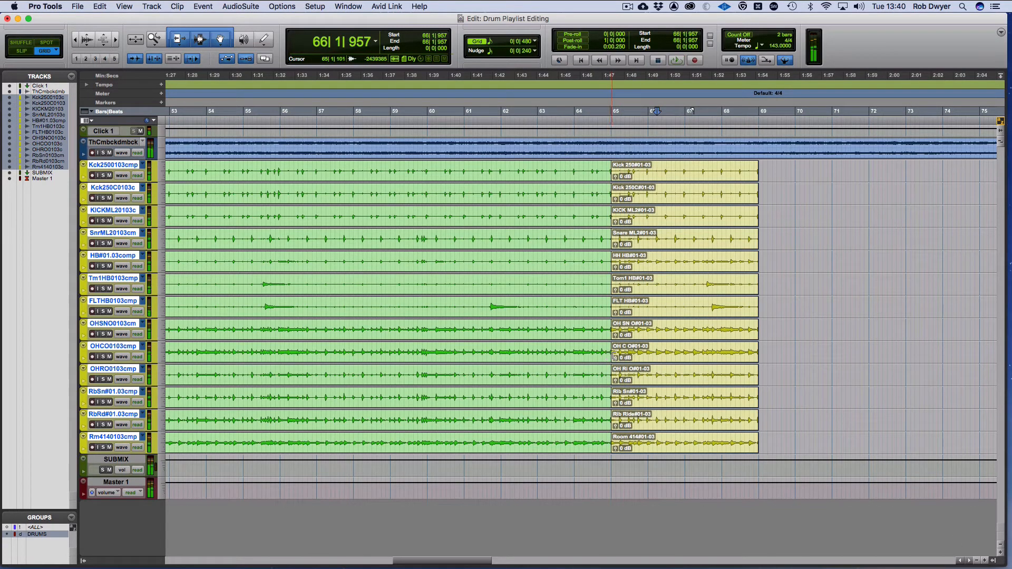
Trim the start of the yellow drum clips to 67|3|000 and select the gap from 65|1|000 to 67|3|000 on the drum tracks.
{"action": "left_click_drag", "start_coordinate": [615, 356], "coordinate": [706, 340]}
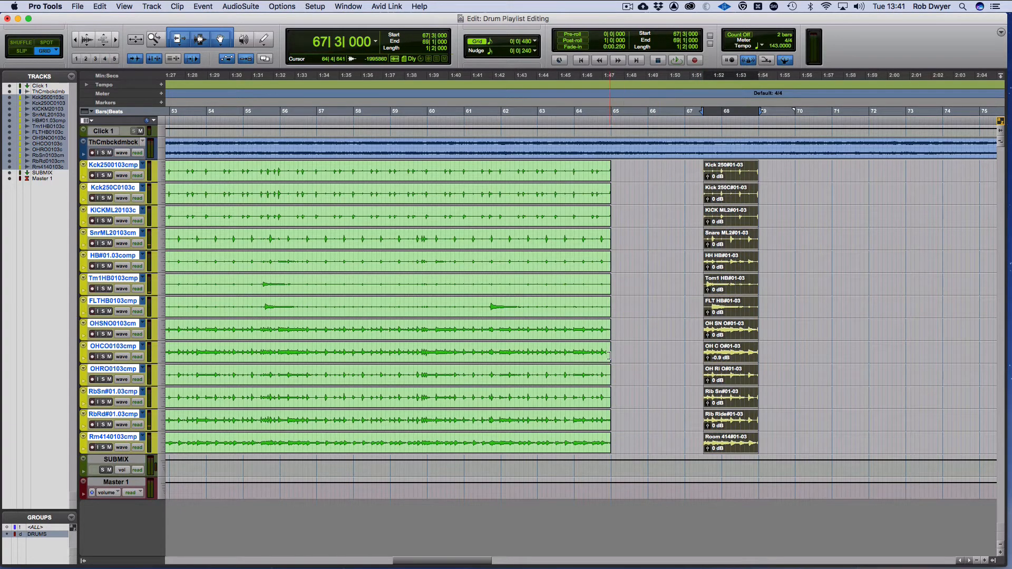
{"action": "mouse_move", "coordinate": [609, 354]}
{"action": "left_mouse_down"}
{"action": "mouse_move", "coordinate": [701, 345]}
{"action": "mouse_move", "coordinate": [610, 349]}
{"action": "left_mouse_up"}
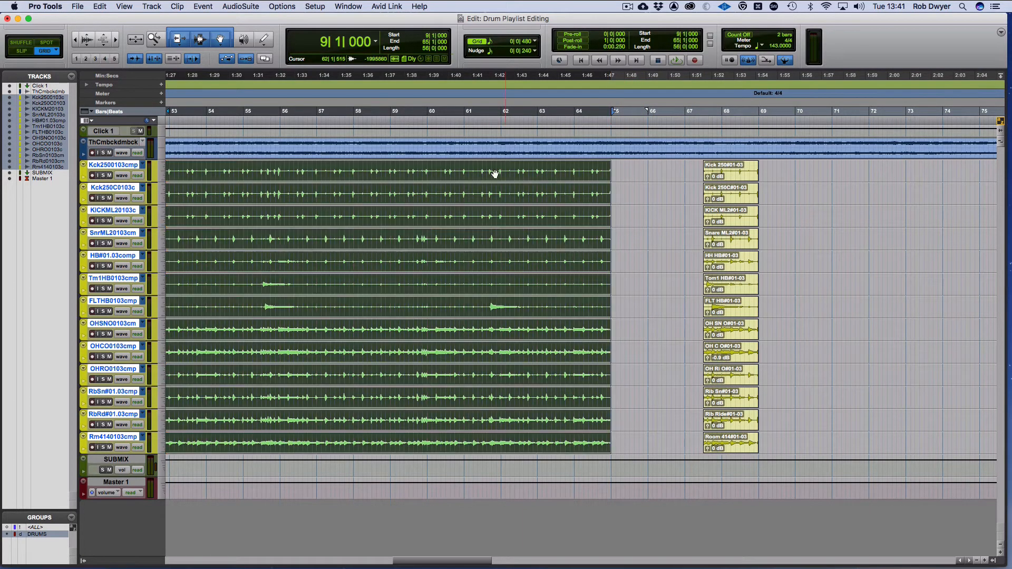
{"action": "left_click", "coordinate": [143, 166]}
{"action": "left_click", "coordinate": [147, 168]}
{"action": "left_click", "coordinate": [615, 172]}
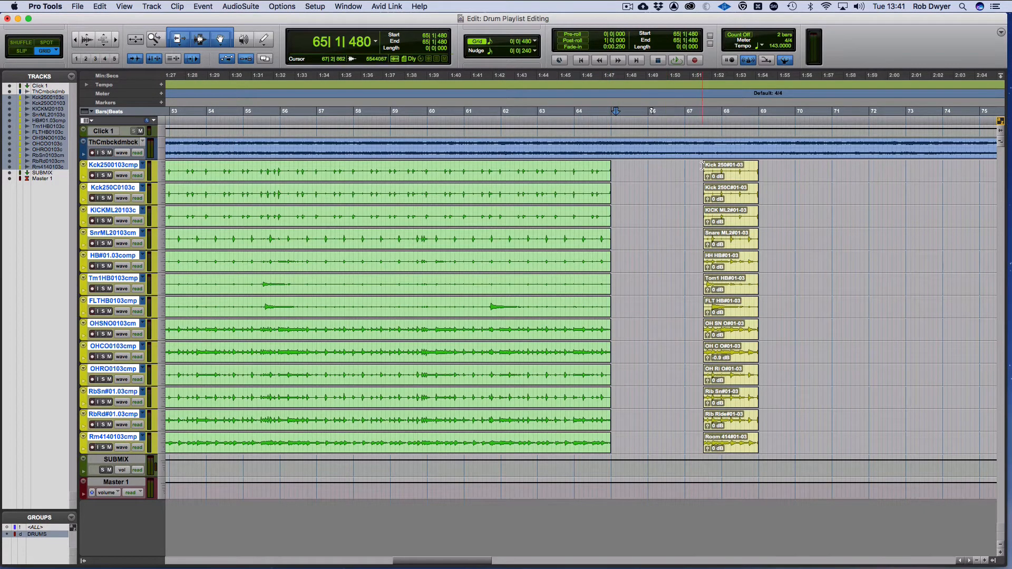
{"action": "left_click_drag", "start_coordinate": [702, 166], "coordinate": [610, 175]}
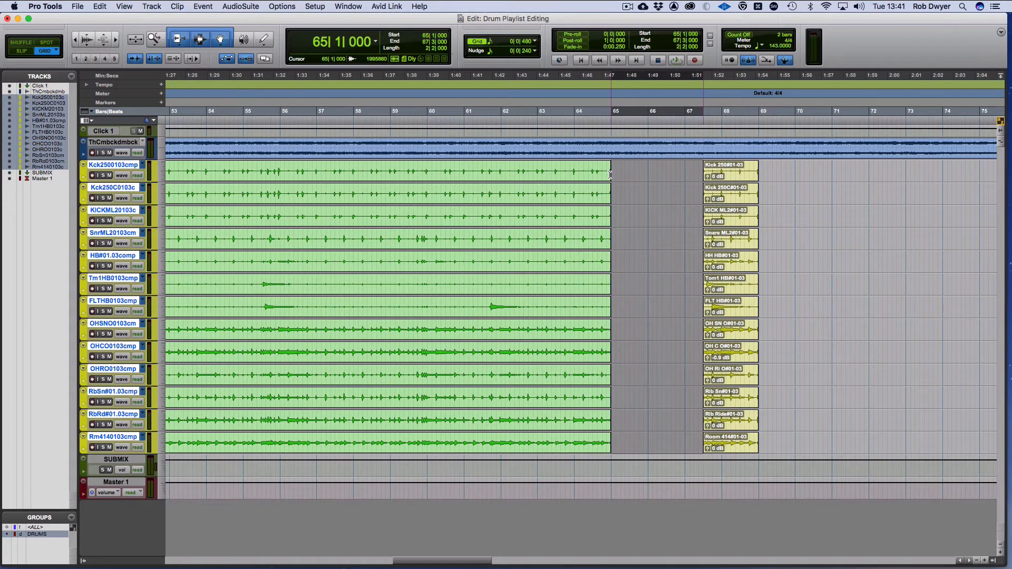
Show playlist Kick 250#01.01 on the drum tracks and audition it from 65|1|000 to about bar 66.
{"action": "left_click", "coordinate": [143, 166]}
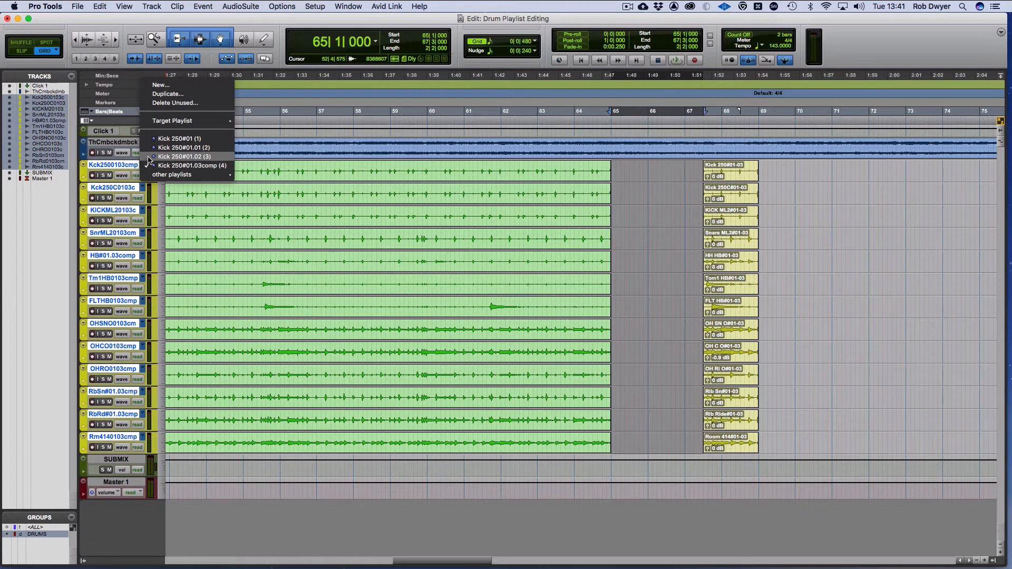
{"action": "left_click", "coordinate": [231, 148]}
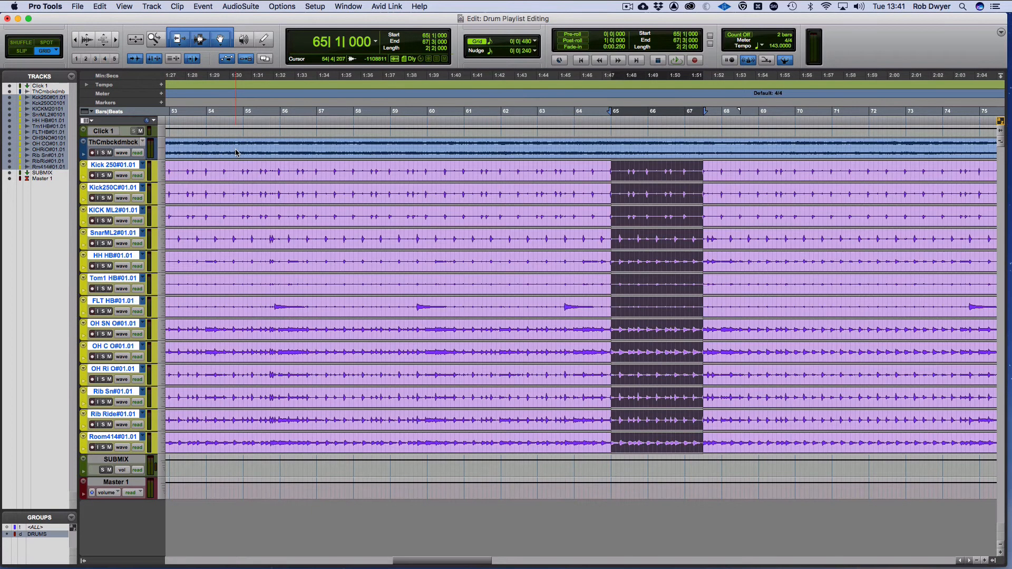
{"action": "key", "text": "space"}
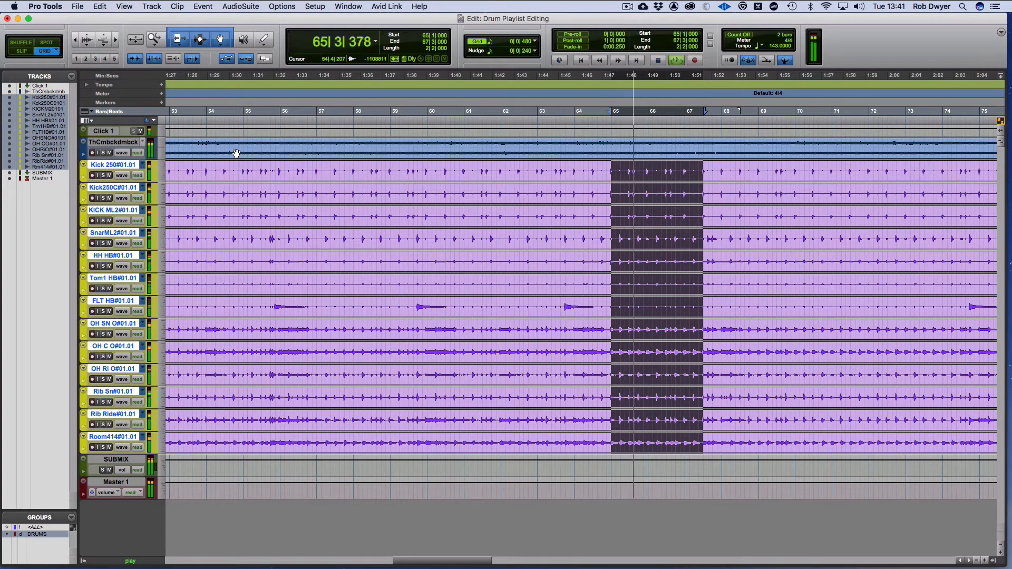
{"action": "key", "text": "space"}
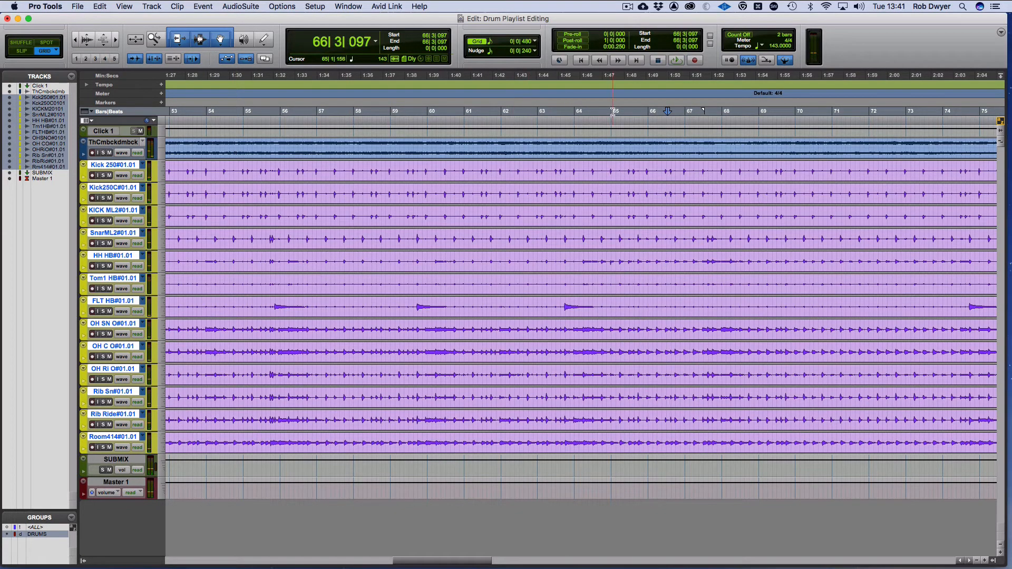
Copy 65|1|000 to 67|3|000 from the purple drum take and paste it into the gap in the comp playlist.
{"action": "left_click_drag", "start_coordinate": [612, 166], "coordinate": [704, 170]}
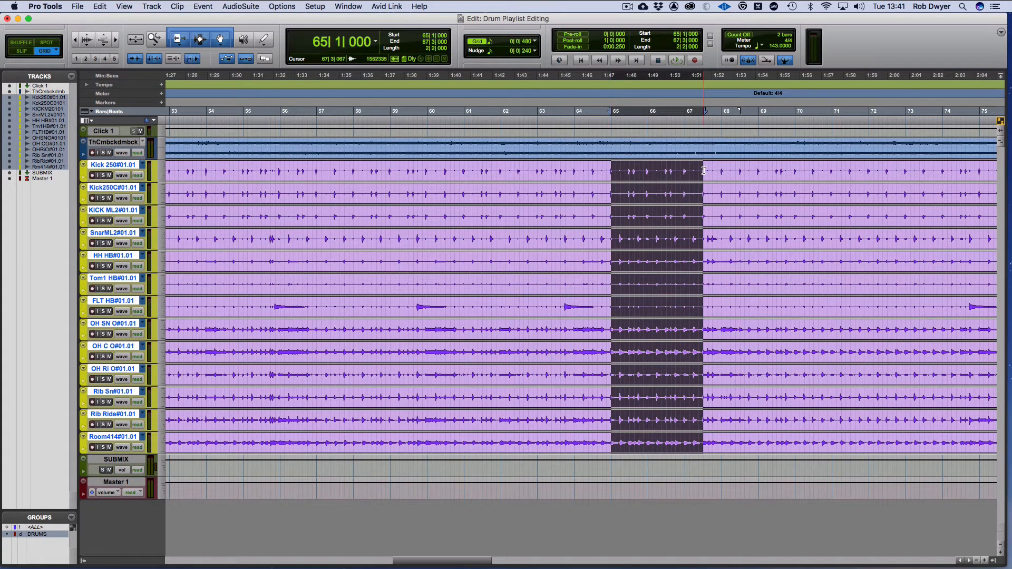
{"action": "left_click", "coordinate": [142, 165]}
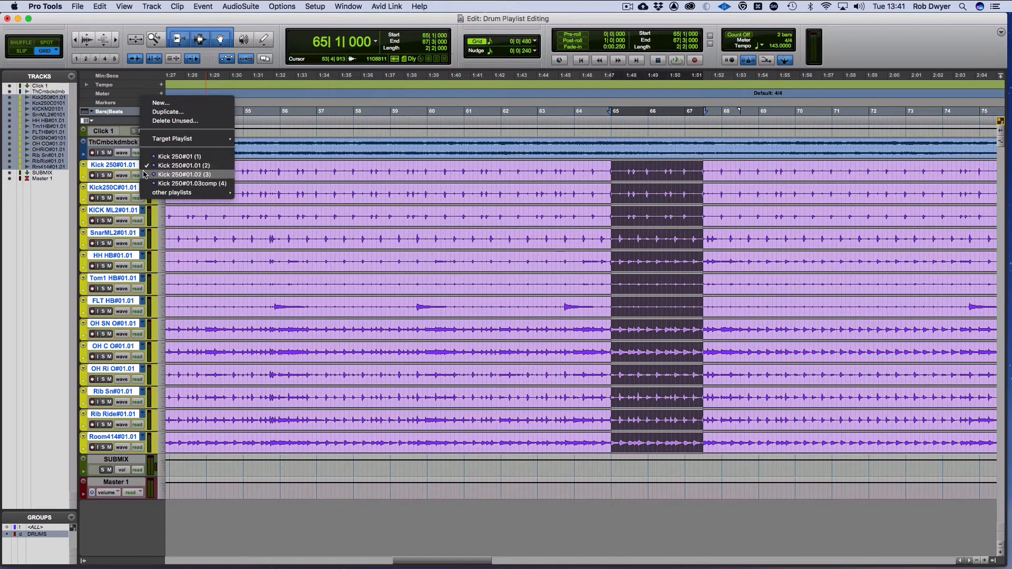
{"action": "left_click", "coordinate": [146, 183]}
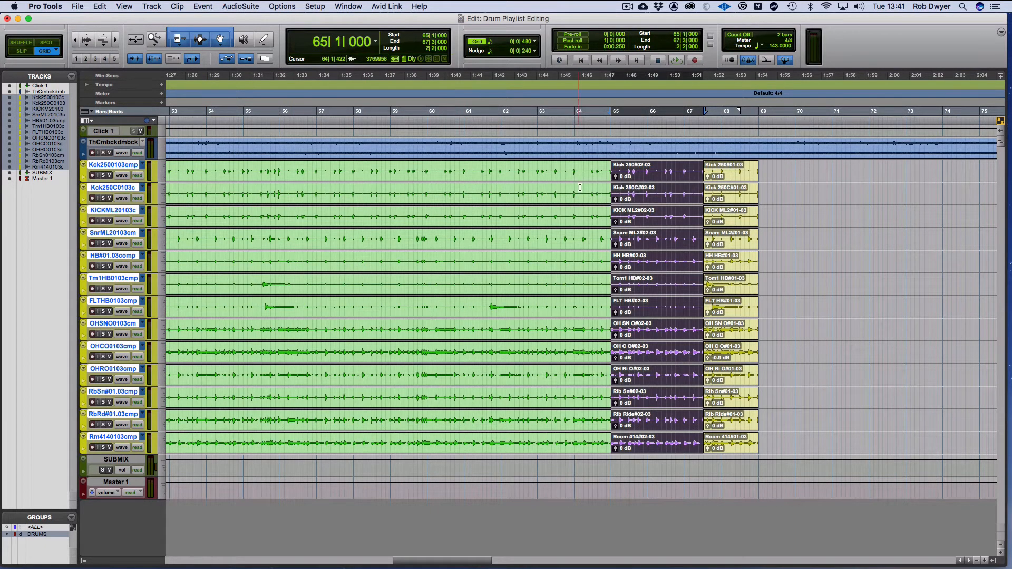
Audition the comp from 64|1|480 into the pasted purple section and undo the paste.
{"action": "left_click", "coordinate": [580, 188]}
{"action": "key", "text": "space"}
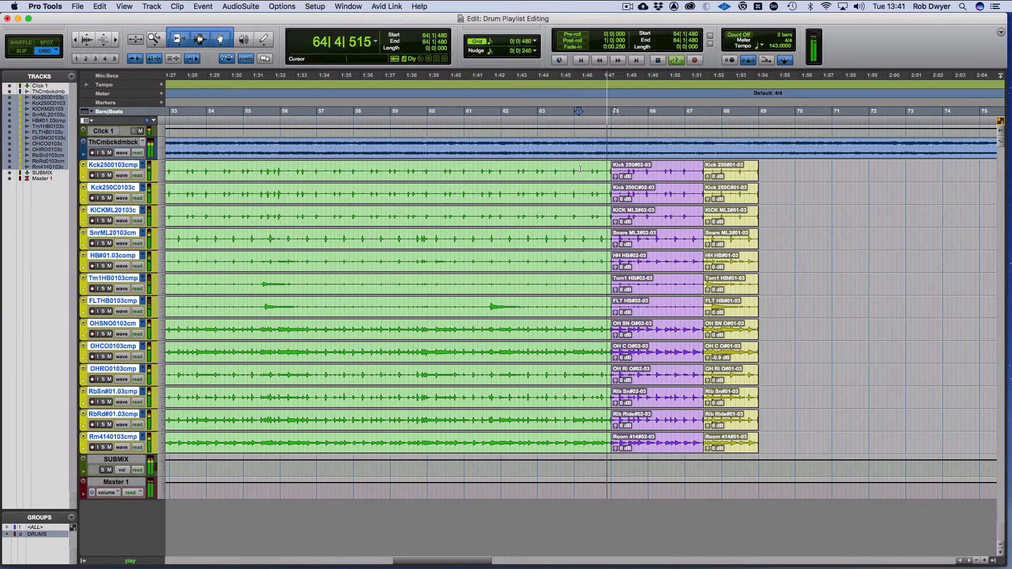
{"action": "key", "text": "space"}
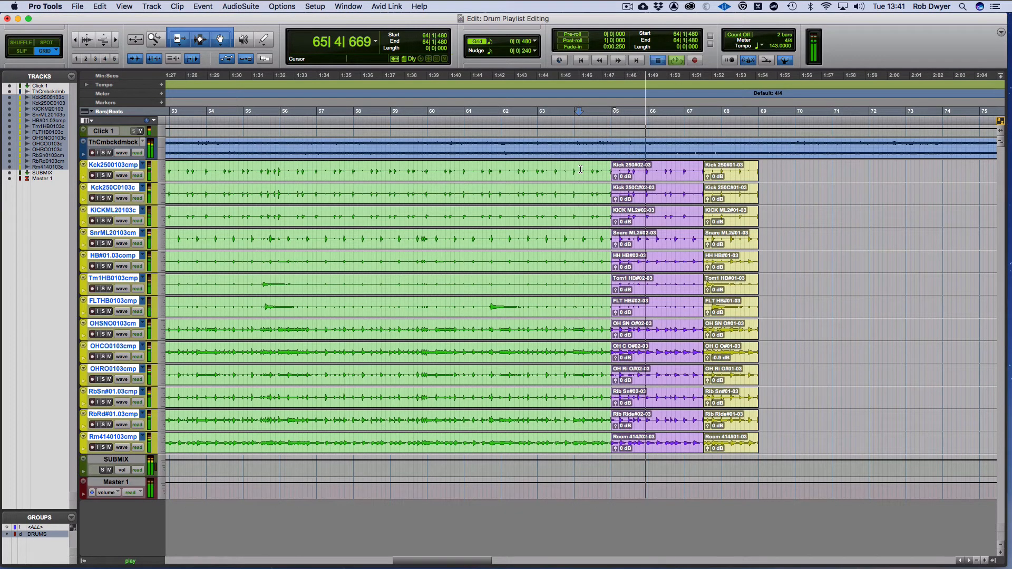
{"action": "key", "text": "super+z"}
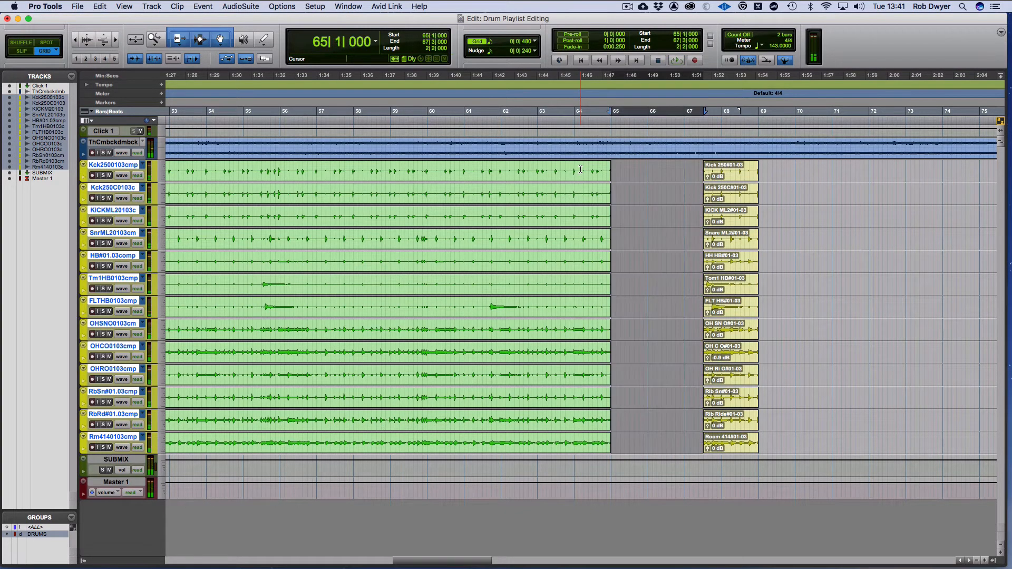
Audition the comp from 63|4|480 to the end of the green clips at about bar 65.
{"action": "double_click", "coordinate": [610, 310]}
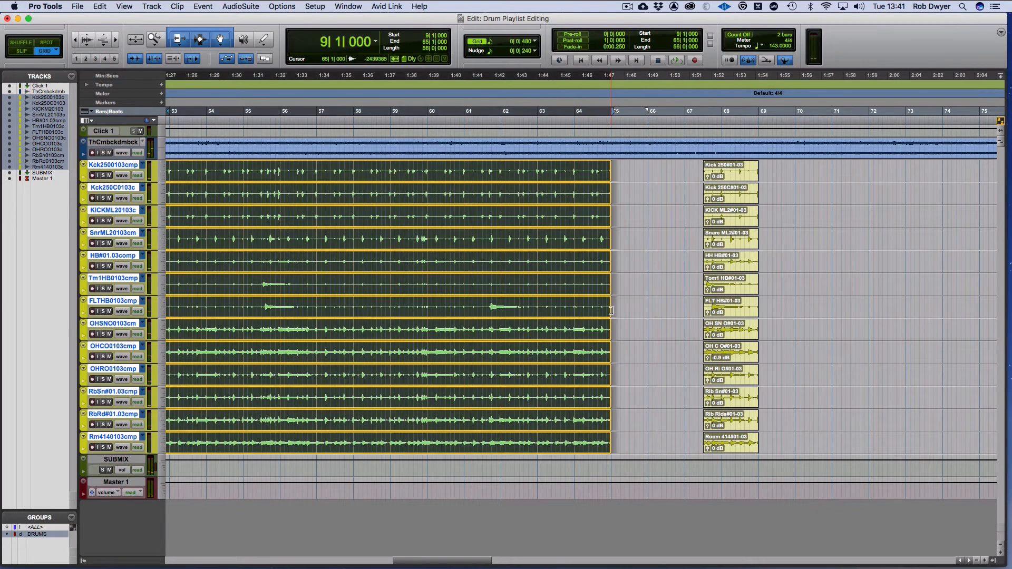
{"action": "left_click", "coordinate": [569, 133]}
{"action": "key", "text": "space"}
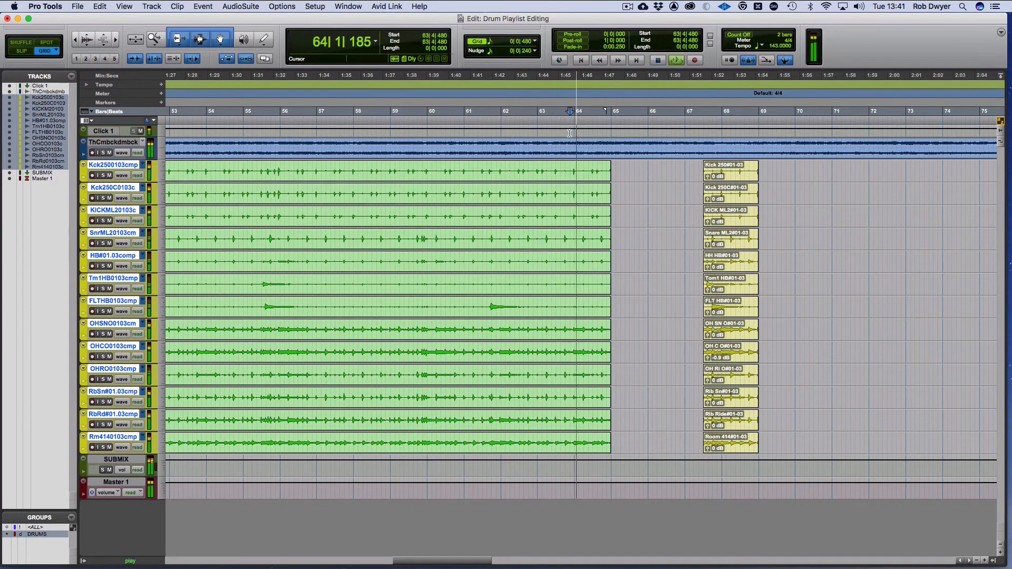
{"action": "key", "text": "space"}
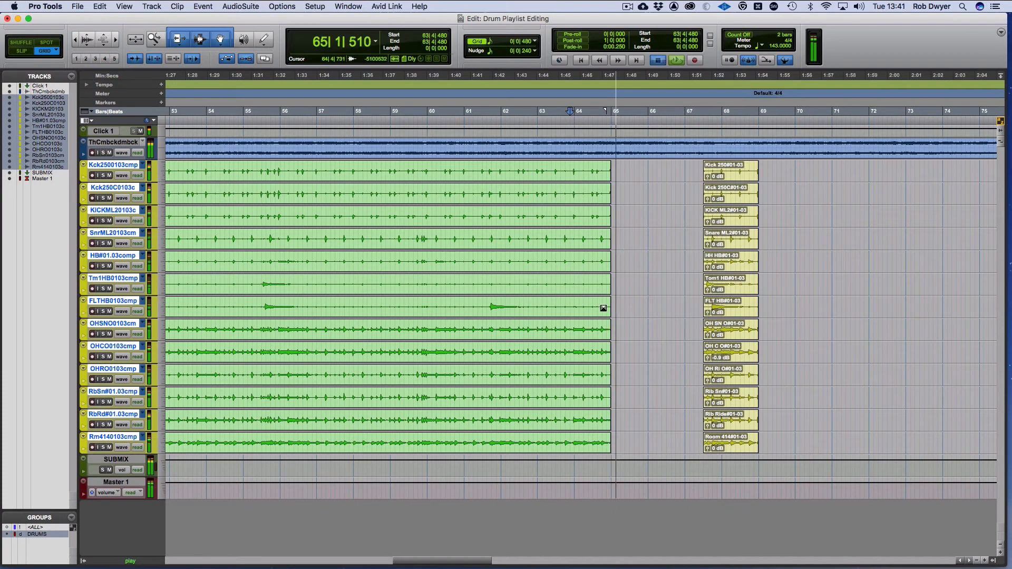
Extend the green drum clips to 67|3|000 and delete the yellow clips that follow them.
{"action": "left_click_drag", "start_coordinate": [607, 331], "coordinate": [703, 322]}
{"action": "left_click", "coordinate": [727, 317]}
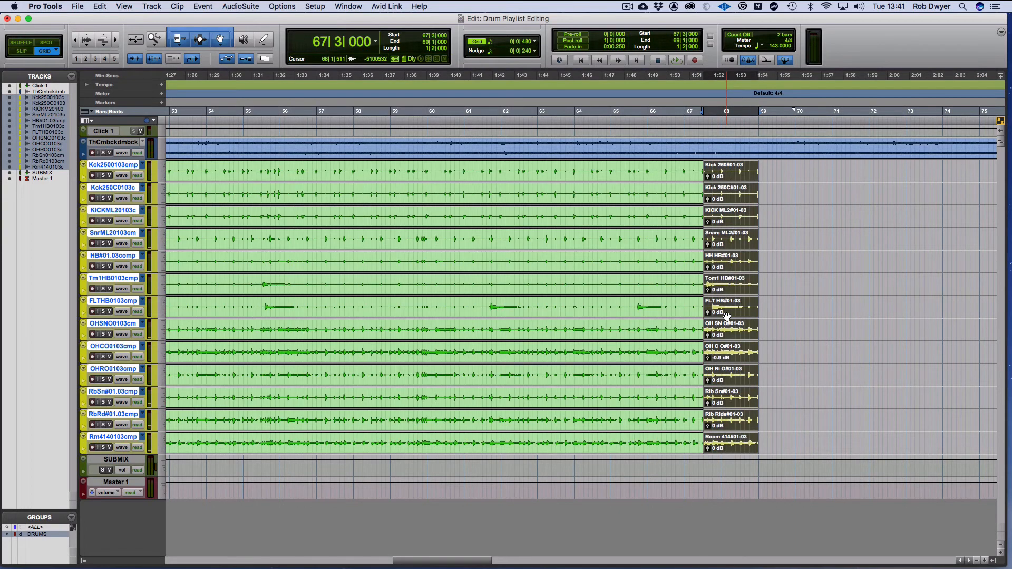
{"action": "key", "text": "Delete"}
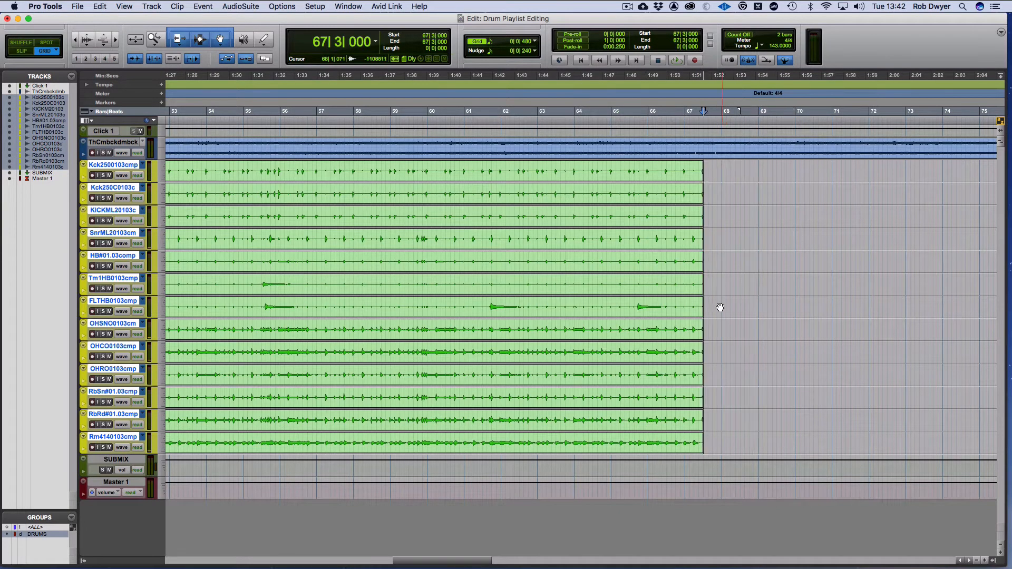
Play the comp from 64|1|480 while extending the end of the green drum clips to 77|2|480.
{"action": "left_click", "coordinate": [577, 178]}
{"action": "left_click", "coordinate": [576, 164]}
{"action": "key", "text": "space"}
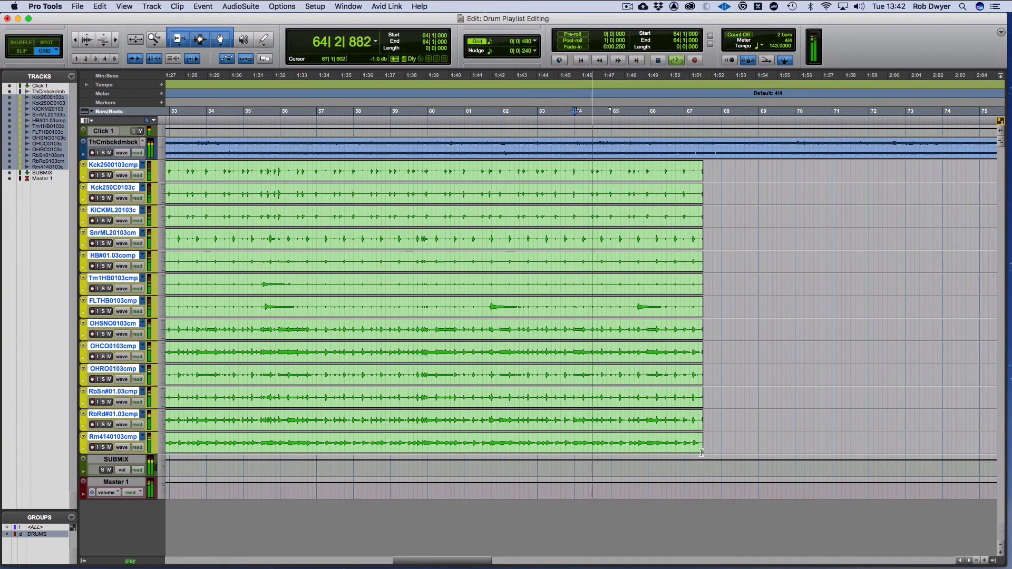
{"action": "left_click_drag", "start_coordinate": [702, 452], "coordinate": [848, 432]}
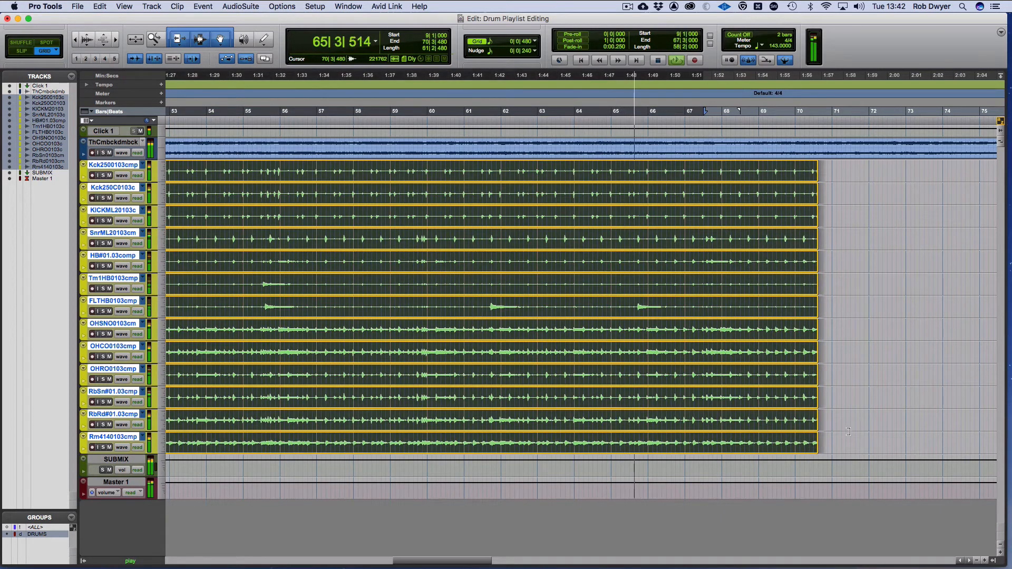
{"action": "scroll", "coordinate": [776, 358], "scroll_direction": "right", "scroll_amount": 5}
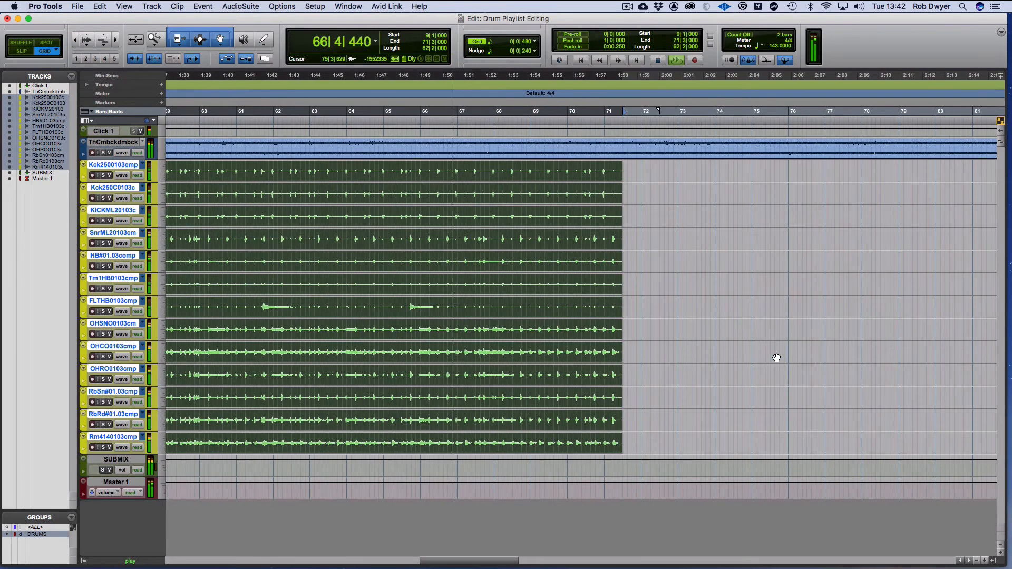
{"action": "left_click_drag", "start_coordinate": [624, 448], "coordinate": [835, 443]}
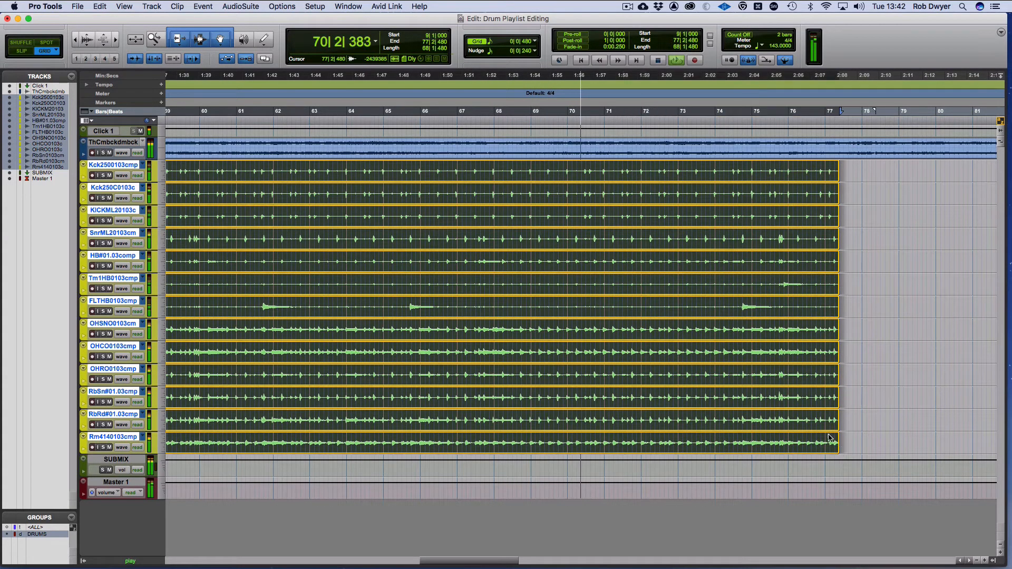
Extend the green drum clips to 79|1|000 for an audition and trim their end back to 74|4|000, just before the floor tom hit.
{"action": "scroll", "coordinate": [780, 392], "scroll_direction": "right", "scroll_amount": 6}
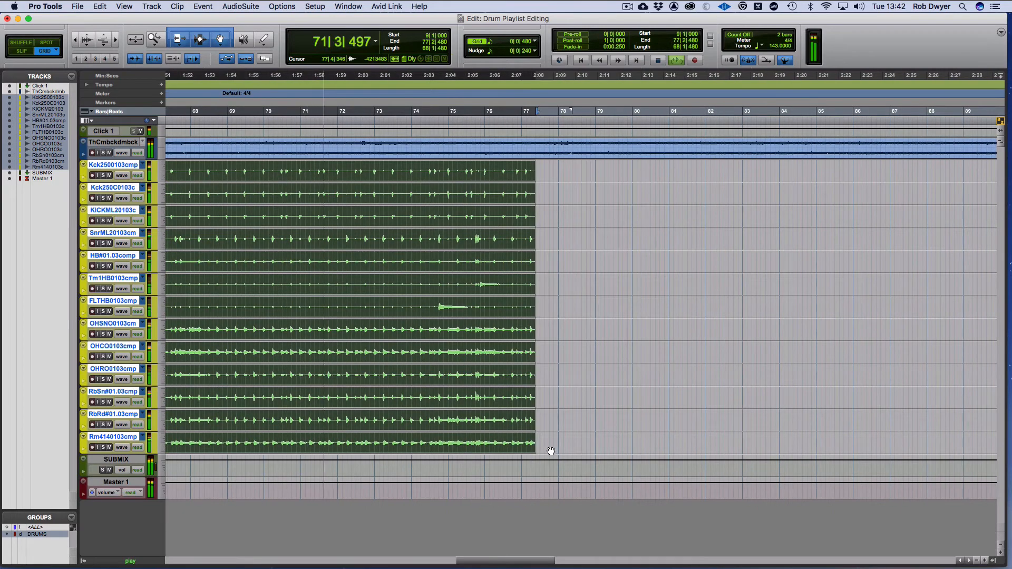
{"action": "left_click_drag", "start_coordinate": [533, 440], "coordinate": [595, 440]}
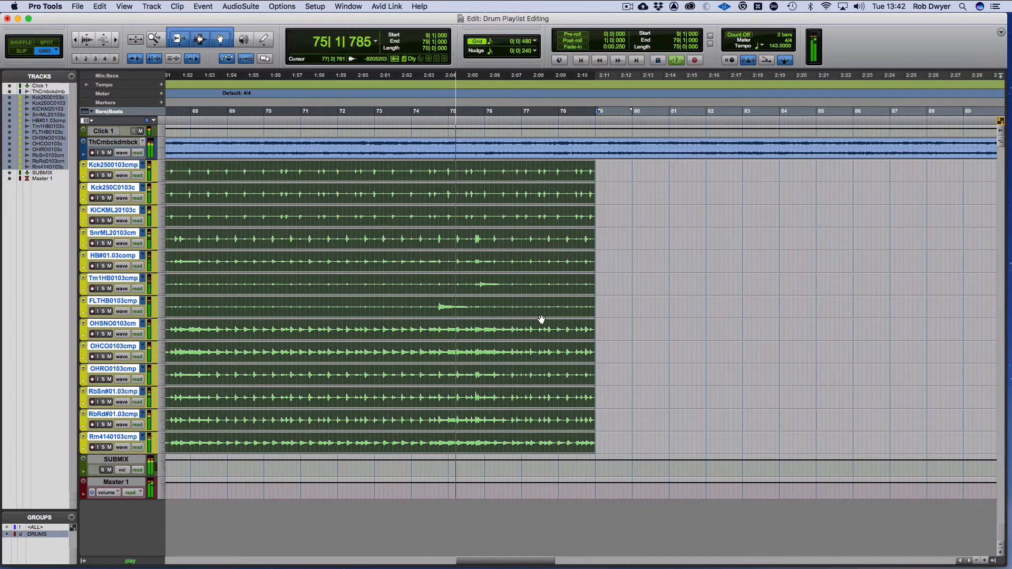
{"action": "key", "text": "space"}
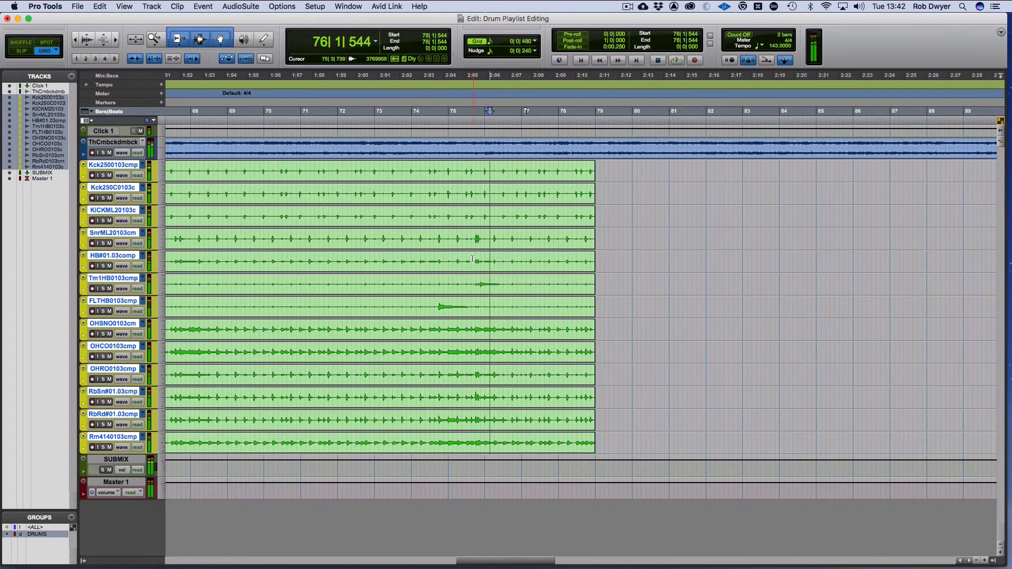
{"action": "left_click", "coordinate": [439, 304]}
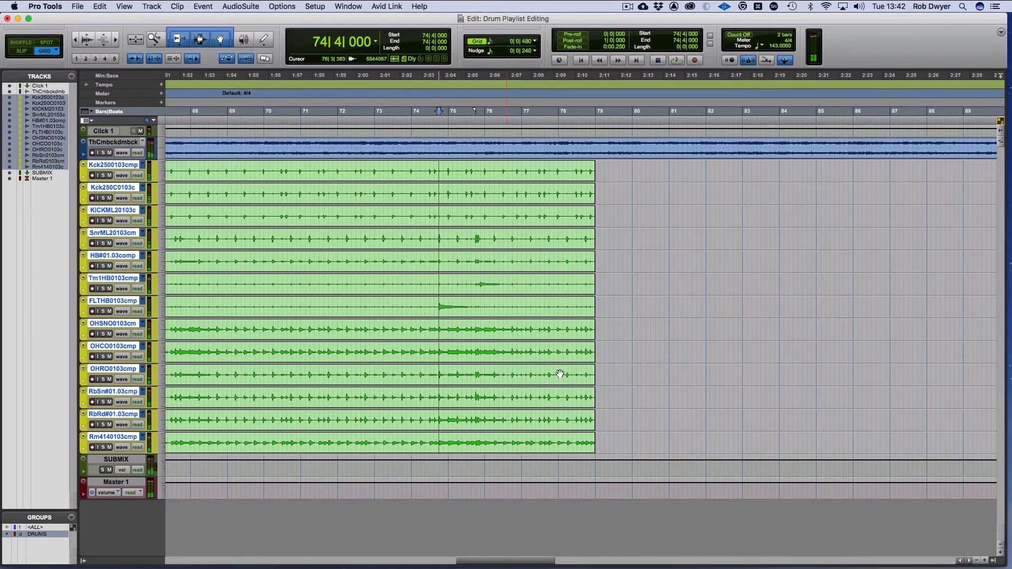
{"action": "left_click_drag", "start_coordinate": [593, 439], "coordinate": [436, 428]}
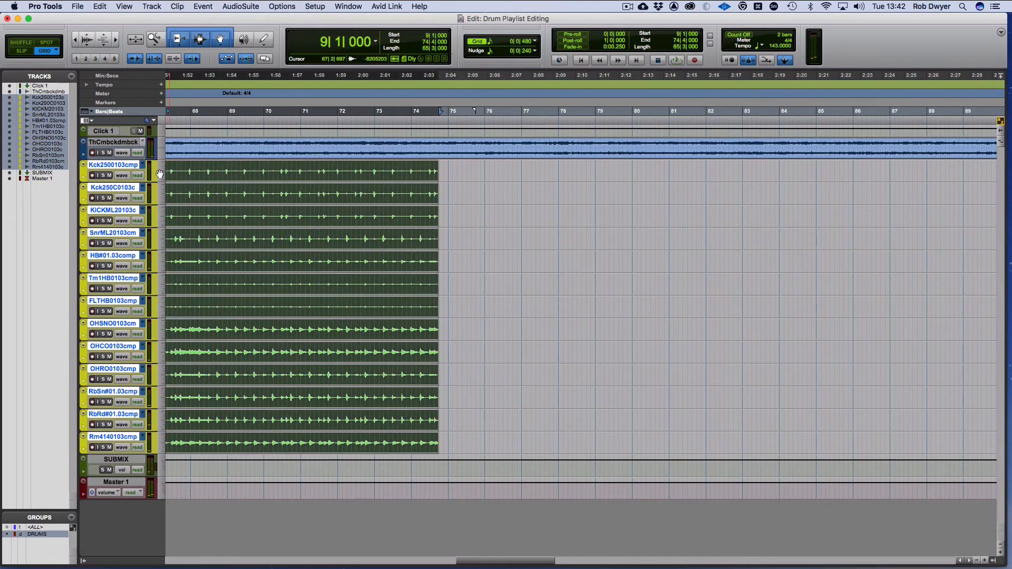
Switch the drum group to playlist Kick 250#01 (1) and audition that take from 74|1|000 to about bar 76.
{"action": "left_click", "coordinate": [144, 166]}
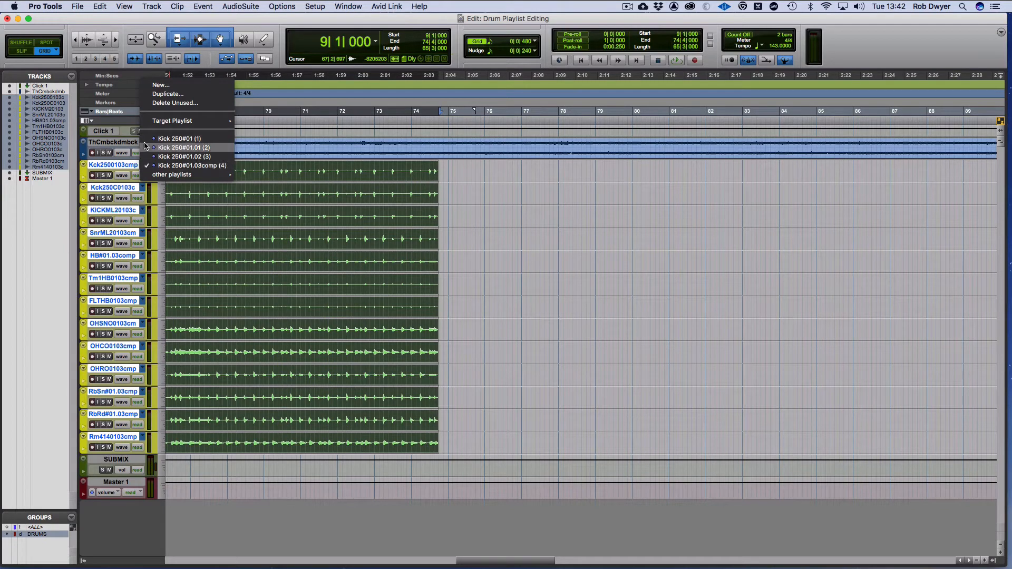
{"action": "left_click", "coordinate": [146, 140]}
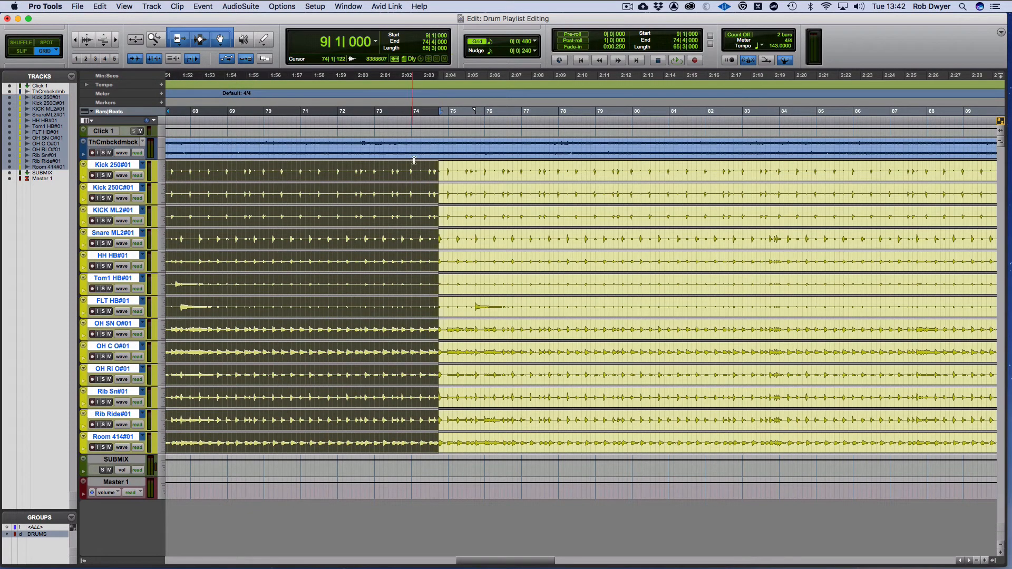
{"action": "left_click", "coordinate": [416, 168]}
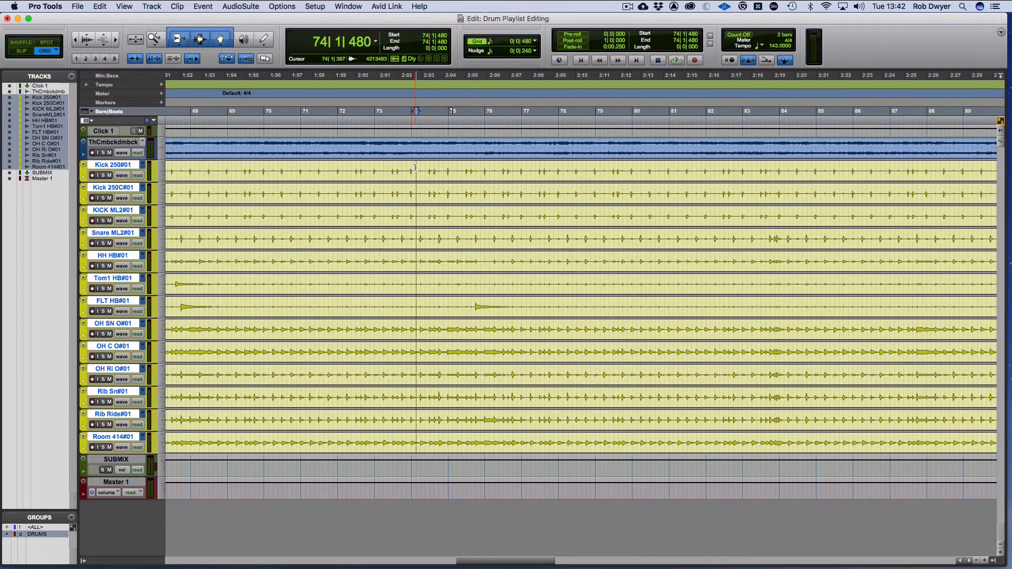
{"action": "key", "text": "space"}
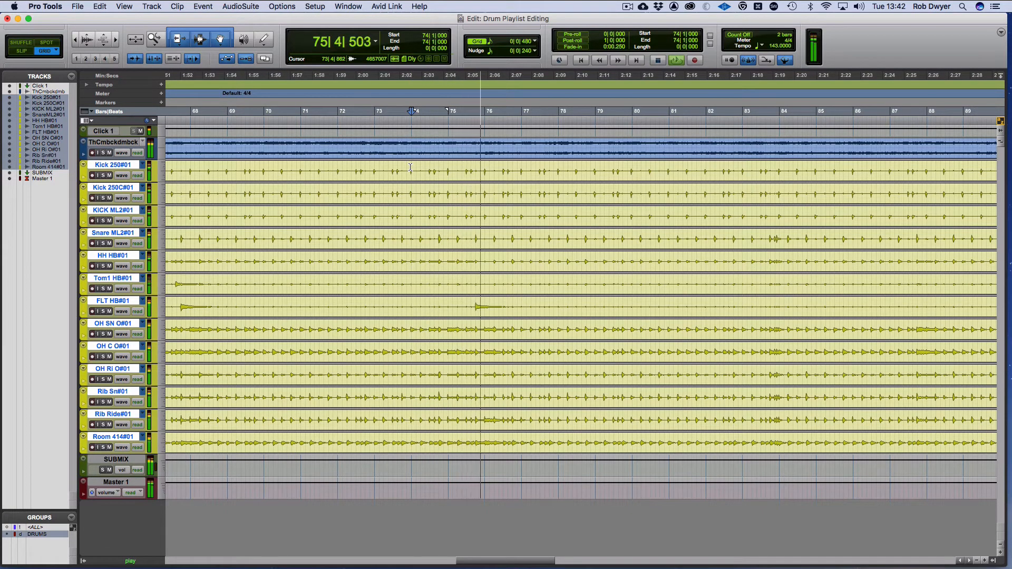
{"action": "key", "text": "space"}
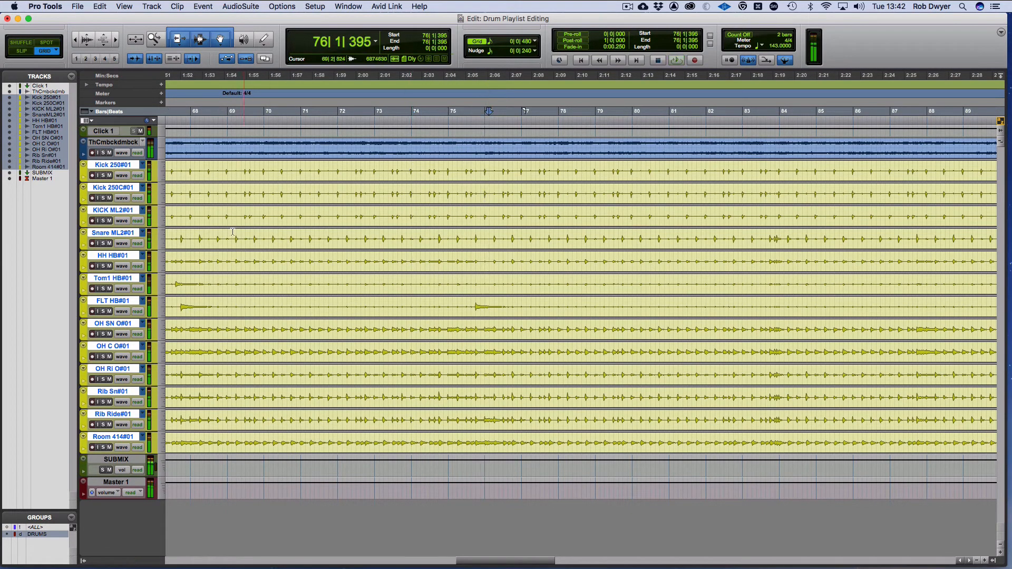
Switch the drum group to playlist Kick 250#01.01 (2) and audition that take from 72|3|480 to about bar 76.
{"action": "left_click", "coordinate": [141, 166]}
{"action": "left_click", "coordinate": [147, 174]}
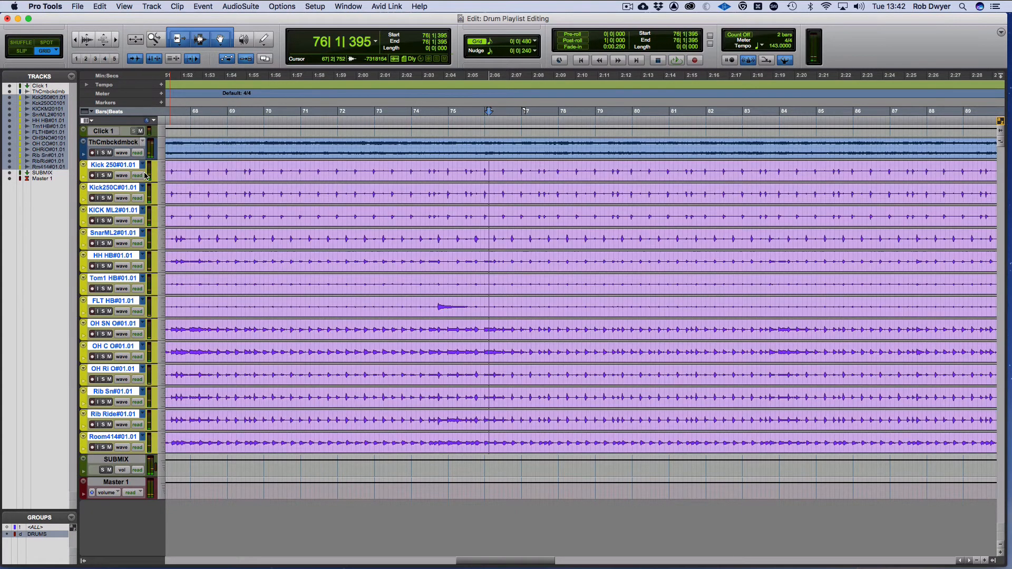
{"action": "left_click", "coordinate": [359, 124]}
{"action": "key", "text": "space"}
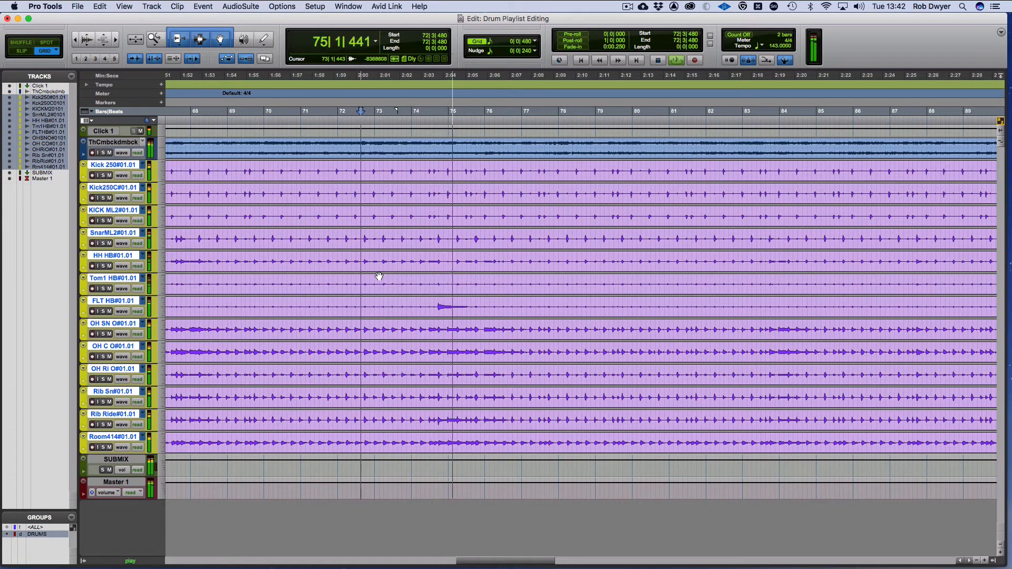
{"action": "key", "text": "space"}
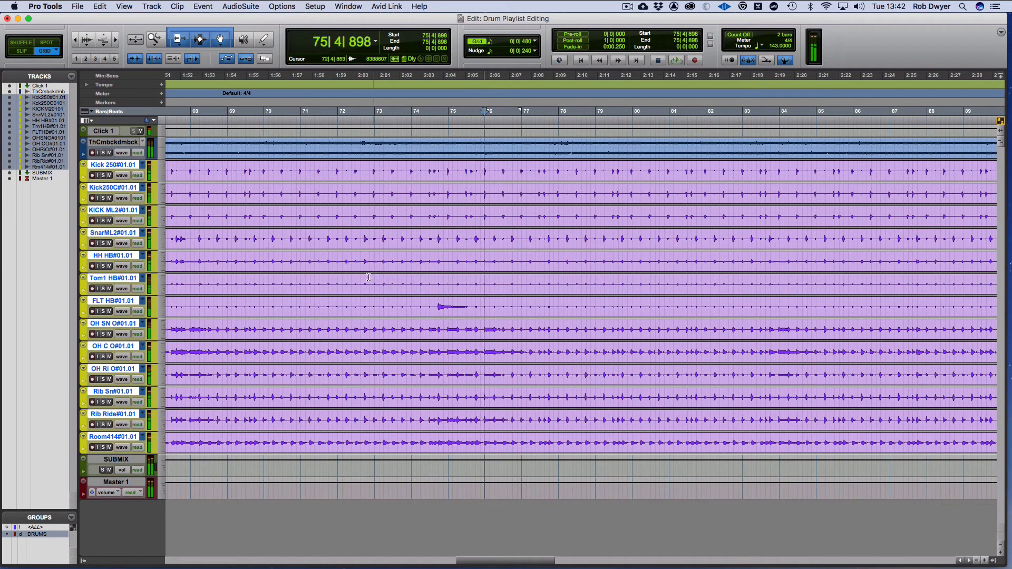
Copy 75|1|000 to 77|1|000 from playlist Kick 250#01 (1) and paste it into the Kick 250#01.03comp (4) playlist.
{"action": "left_click", "coordinate": [143, 165]}
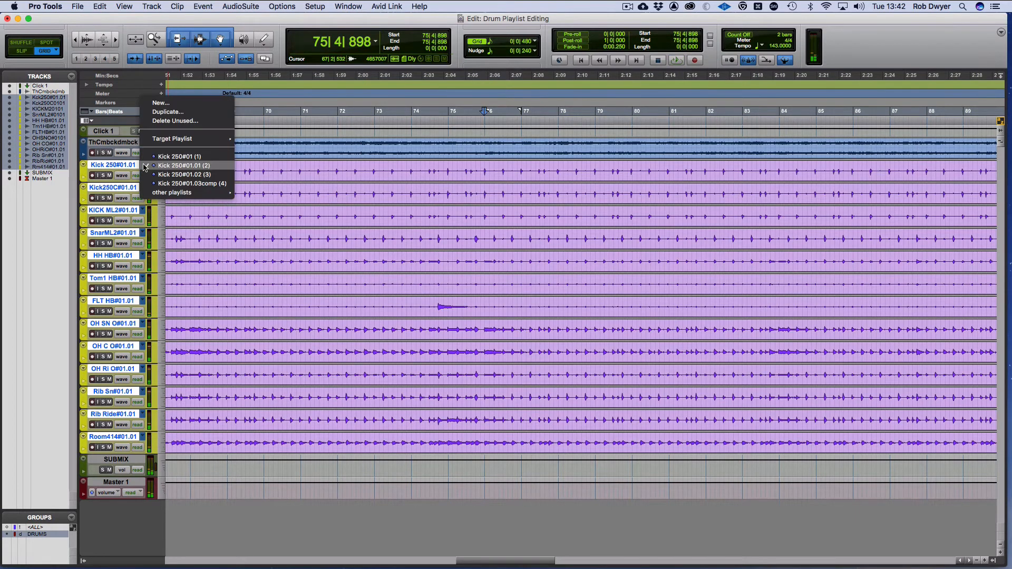
{"action": "left_click", "coordinate": [158, 162]}
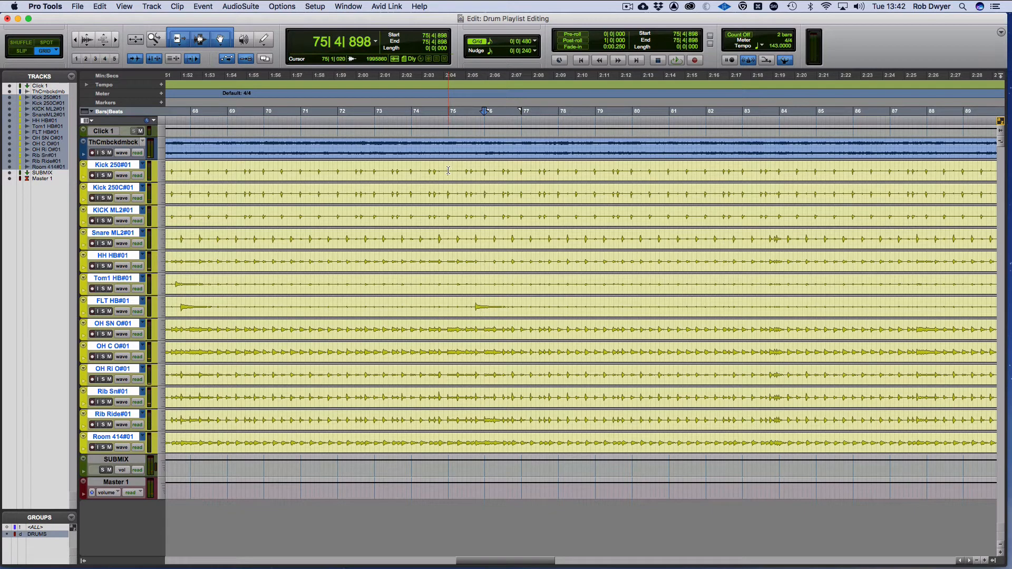
{"action": "left_click_drag", "start_coordinate": [448, 170], "coordinate": [520, 171]}
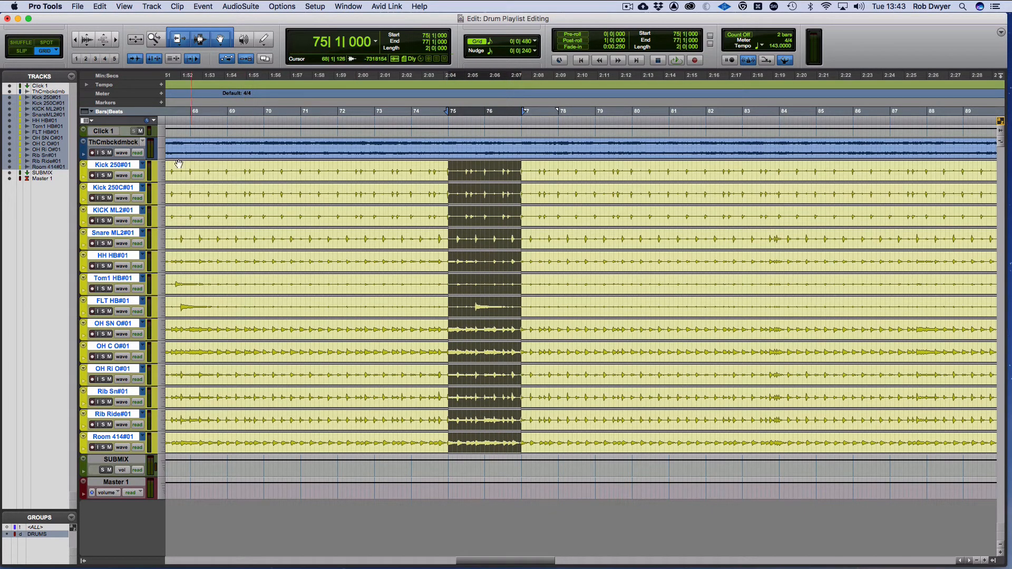
{"action": "left_click", "coordinate": [145, 167]}
{"action": "left_click", "coordinate": [148, 194]}
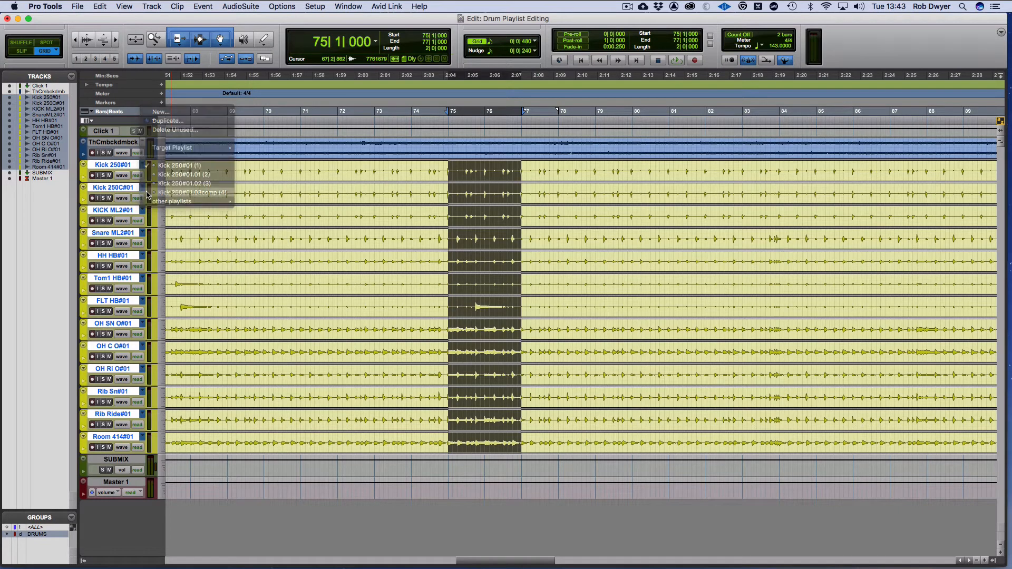
{"action": "key", "text": "super+v"}
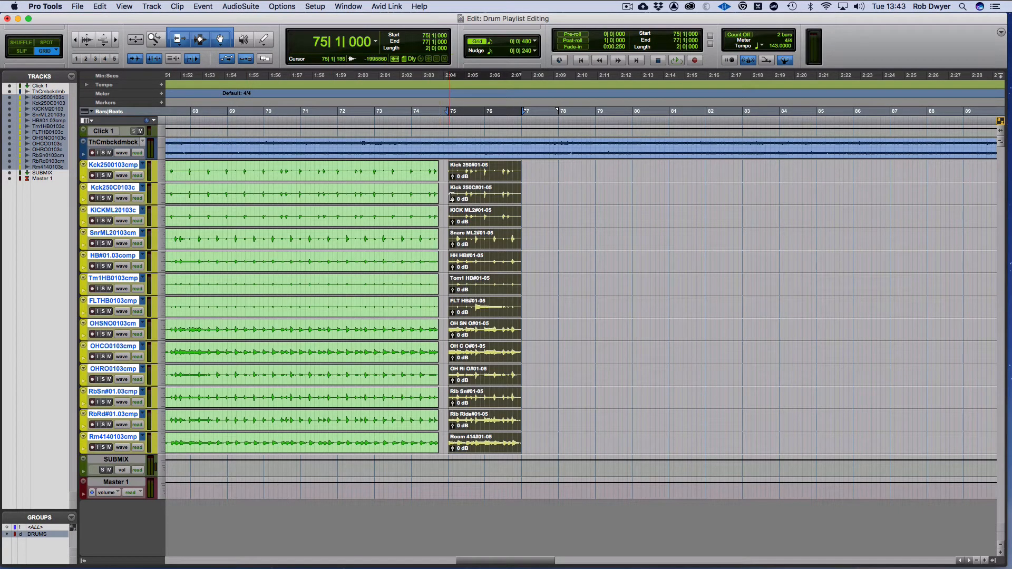
Extend the start of the pasted yellow drum clips back to 74|4|000 and audition the edit from 73|4|000.
{"action": "left_click_drag", "start_coordinate": [452, 197], "coordinate": [439, 198]}
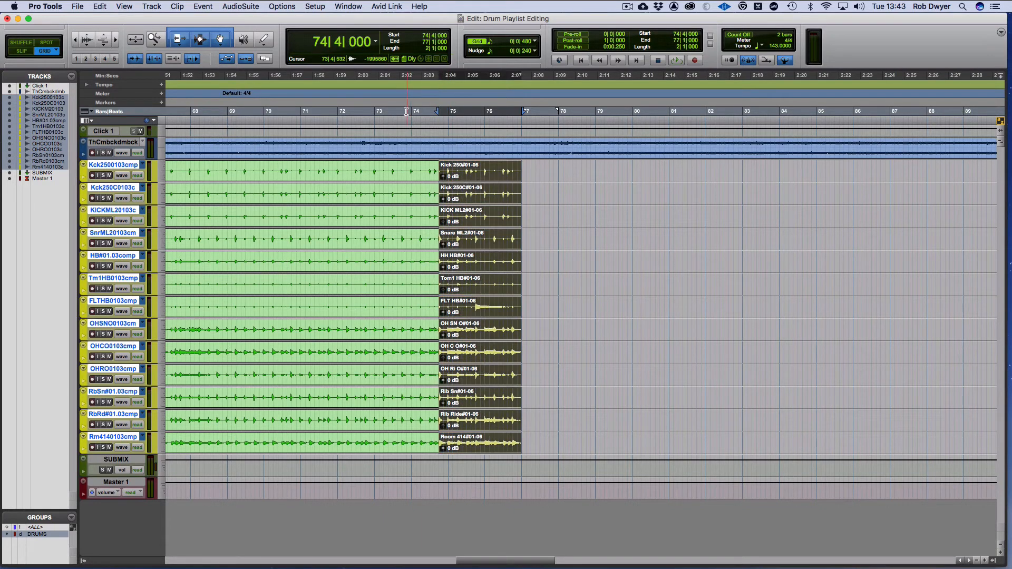
{"action": "left_click", "coordinate": [402, 118]}
{"action": "key", "text": "space"}
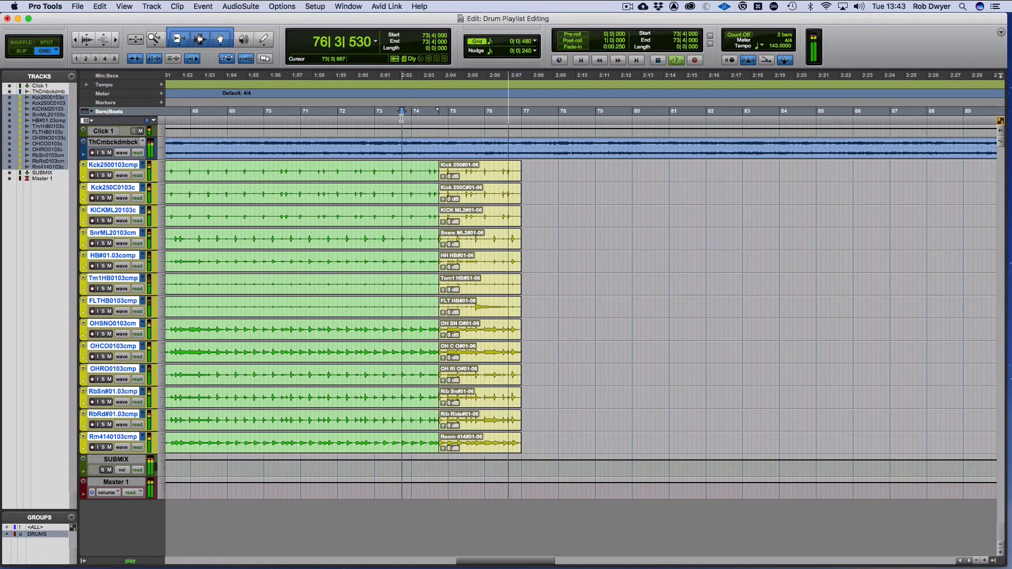
{"action": "key", "text": "space"}
Extend the end of the yellow drum clips to 84|1|000 and on to 95|1|000 while playing the comp from 74|4|000.
{"action": "left_click_drag", "start_coordinate": [518, 178], "coordinate": [776, 160]}
{"action": "key", "text": "space"}
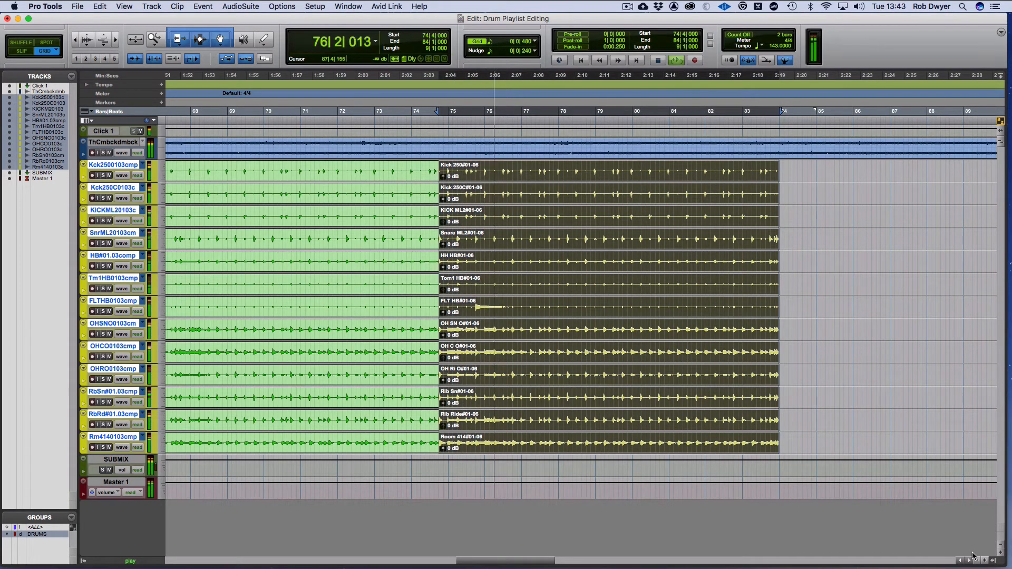
{"action": "key", "text": "r"}
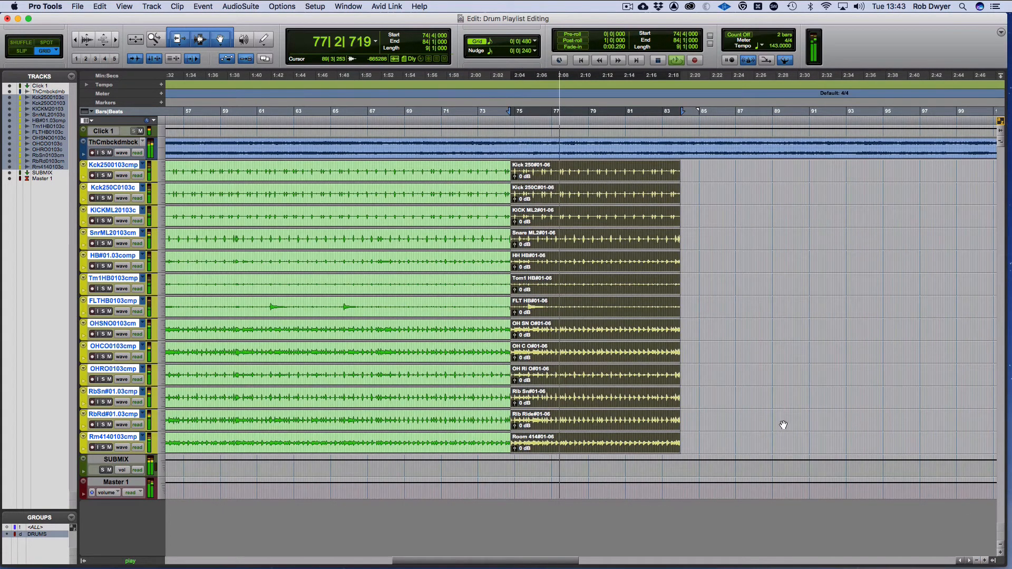
{"action": "left_click", "coordinate": [695, 441]}
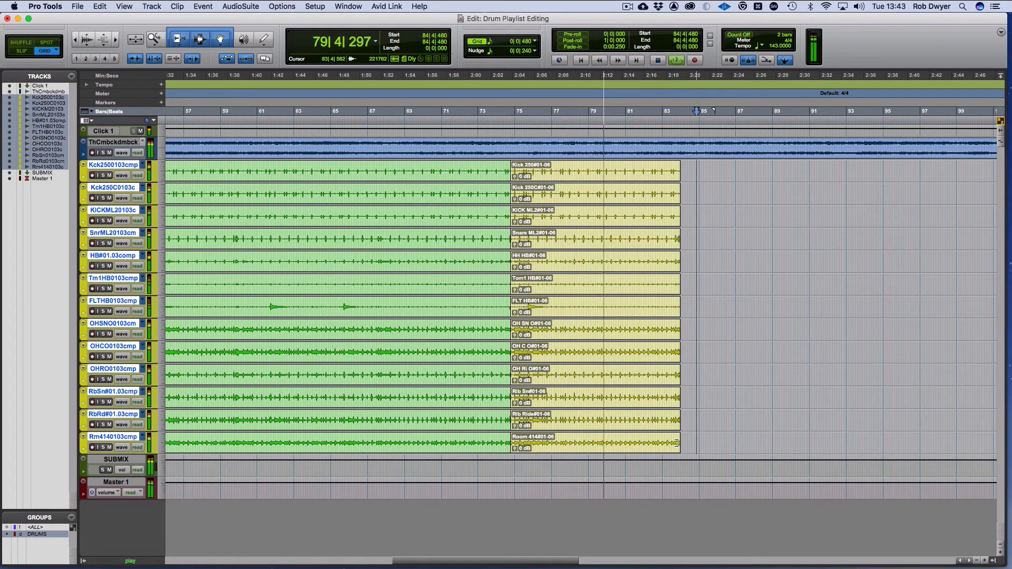
{"action": "left_click_drag", "start_coordinate": [679, 443], "coordinate": [880, 418]}
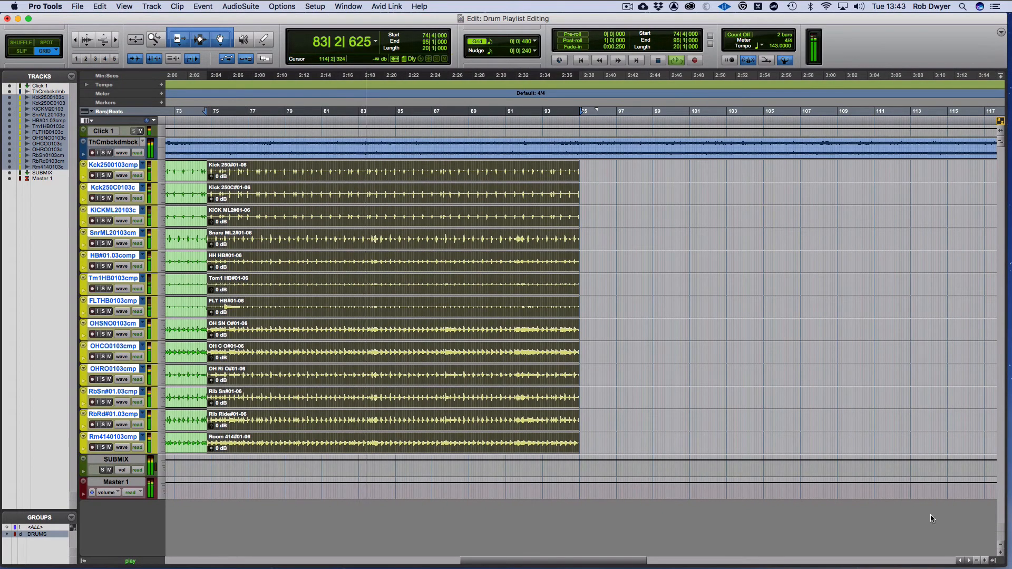
{"action": "key", "text": "space"}
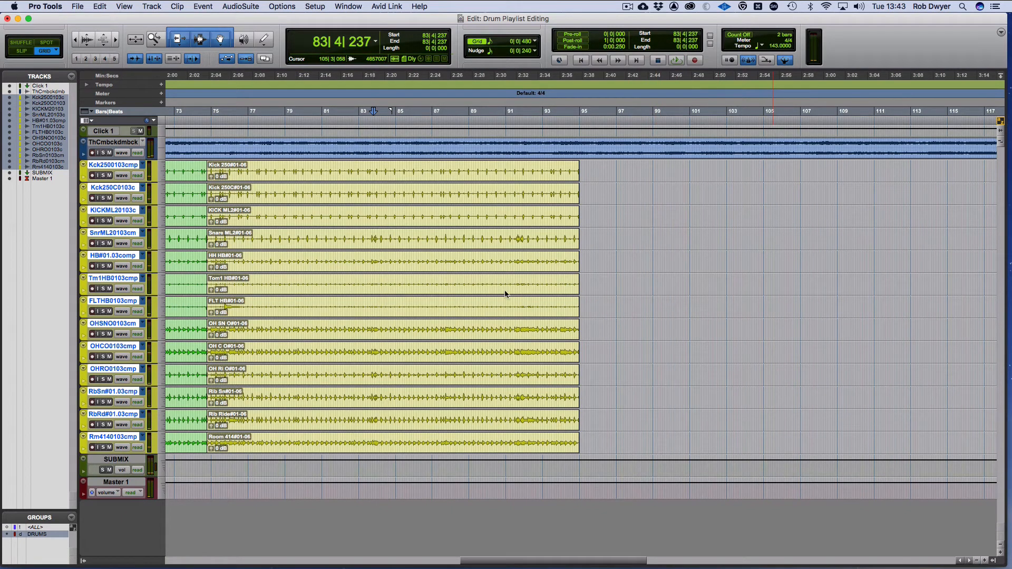
Duplicate the Kick 250#01.03comp (4) playlist across all the grouped drum tracks.
{"action": "left_click", "coordinate": [977, 561]}
{"action": "left_click", "coordinate": [976, 561]}
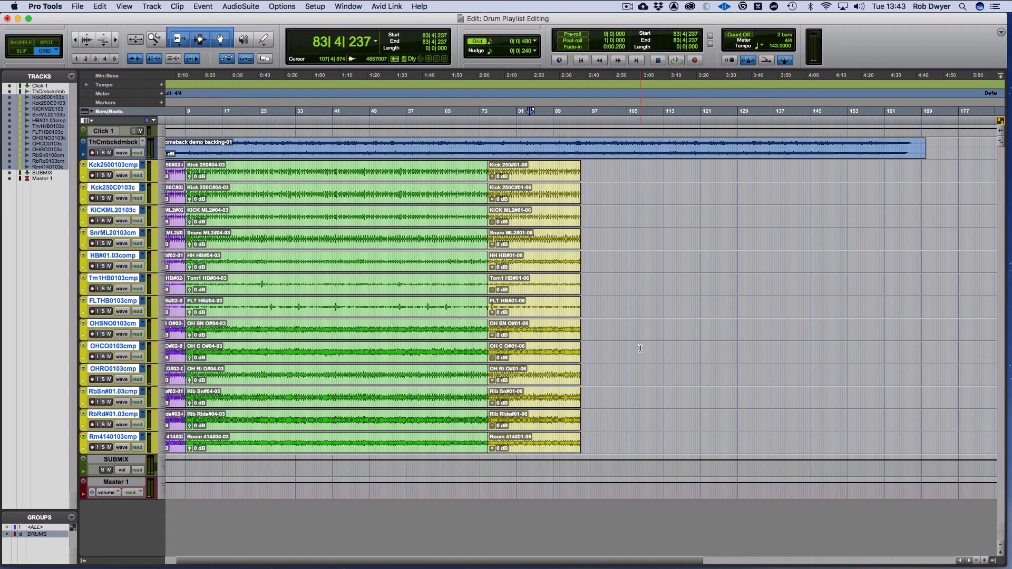
{"action": "scroll", "coordinate": [640, 348], "scroll_direction": "left", "scroll_amount": 2}
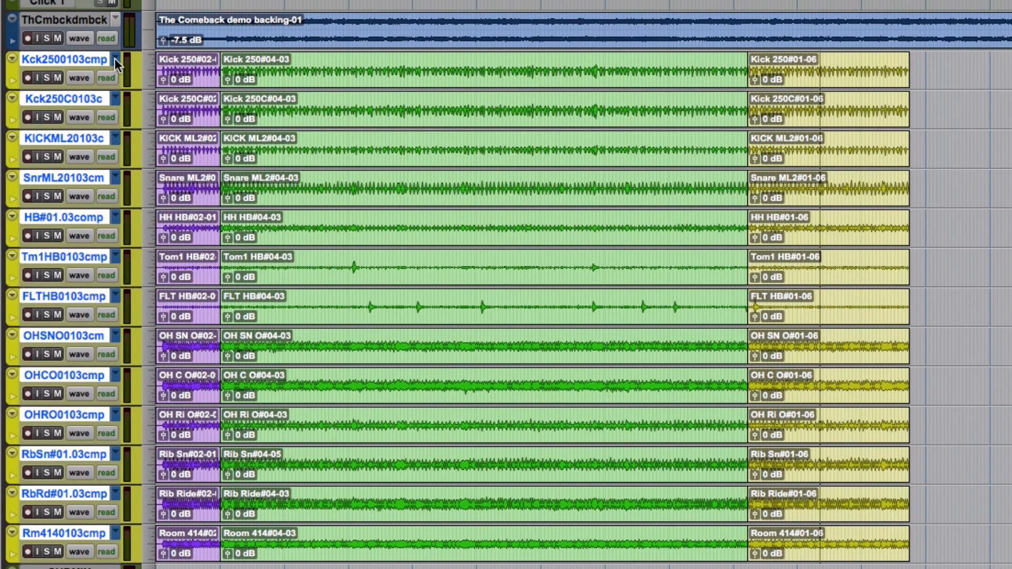
{"action": "left_click", "coordinate": [115, 58]}
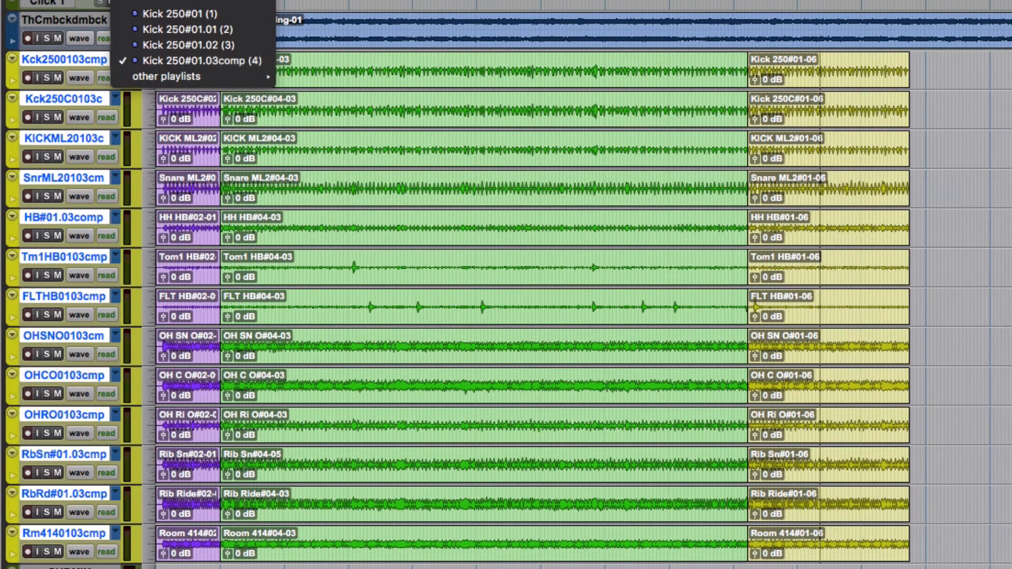
{"action": "left_click", "coordinate": [150, 0]}
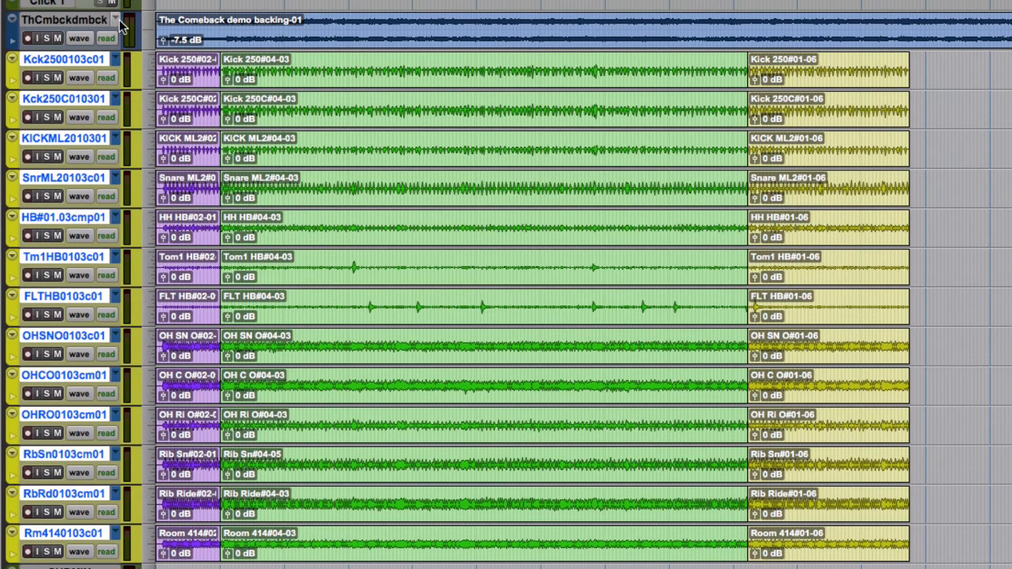
Batch rename the duplicated drum playlists with the suffix "edit" and keep Kick 250#01.03comp.01edit (5) as the active playlist.
{"action": "right_click", "coordinate": [98, 59]}
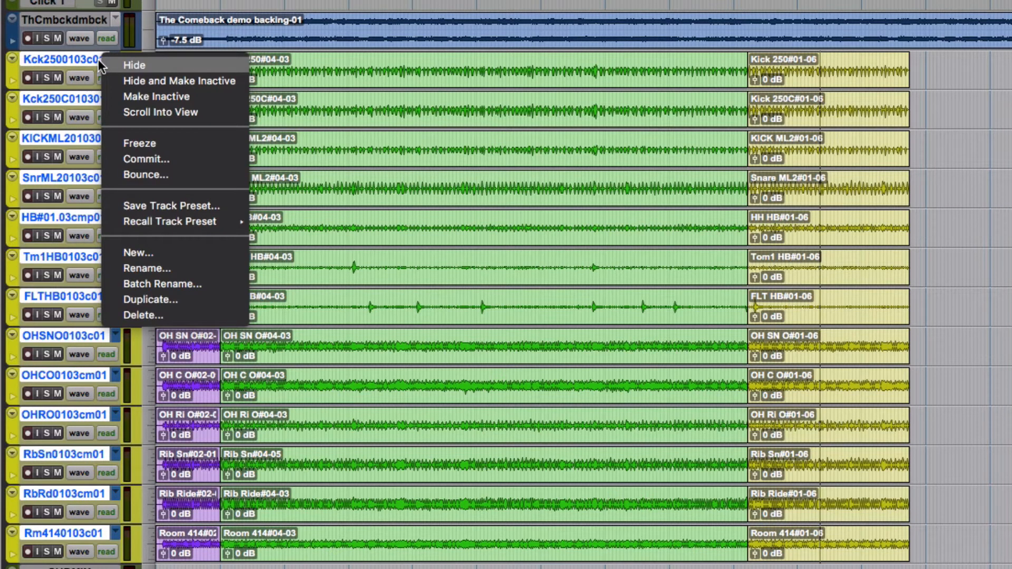
{"action": "left_click", "coordinate": [151, 284]}
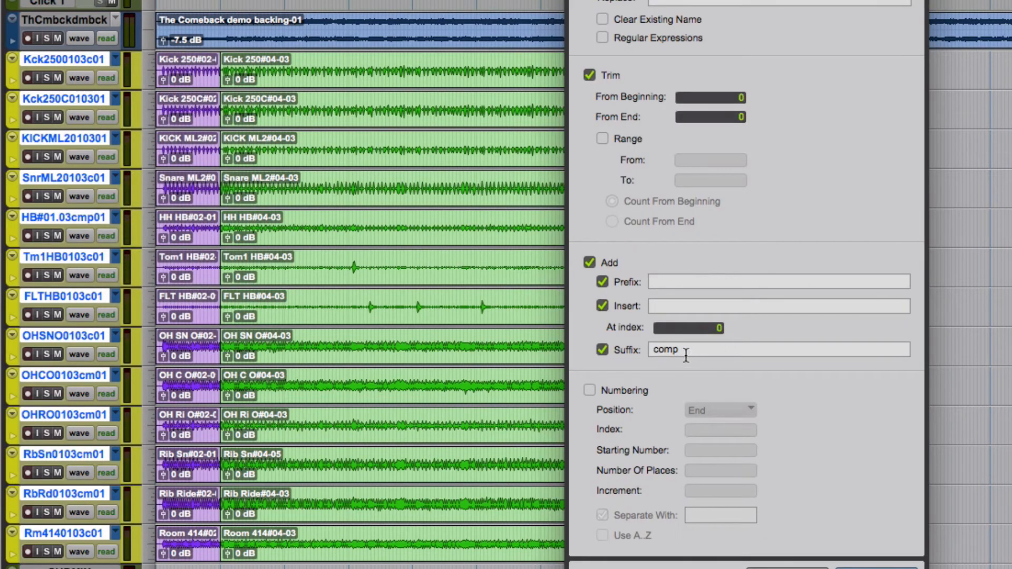
{"action": "type", "text": "edit"}
{"action": "key", "text": "Return"}
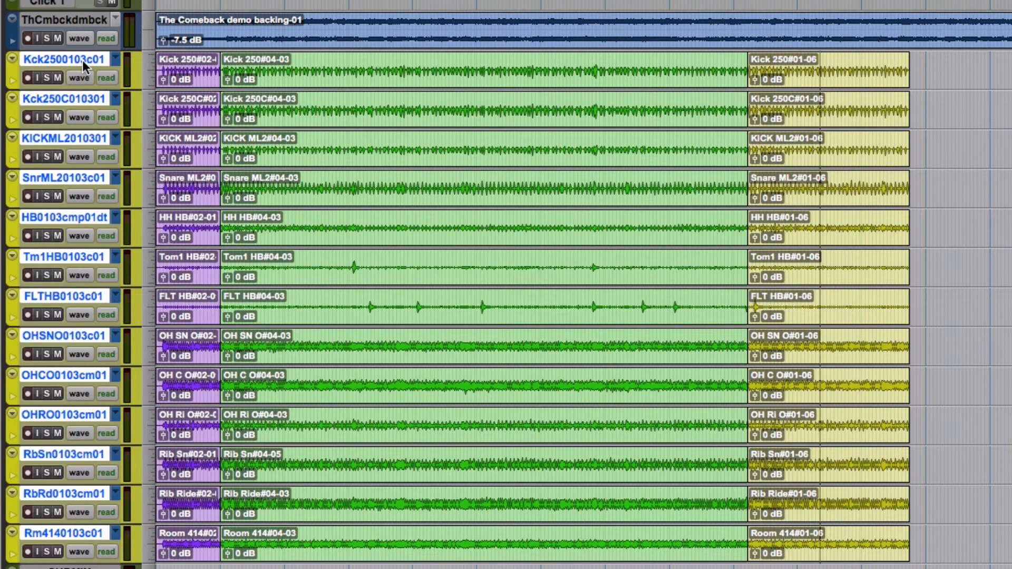
{"action": "left_click", "coordinate": [115, 59]}
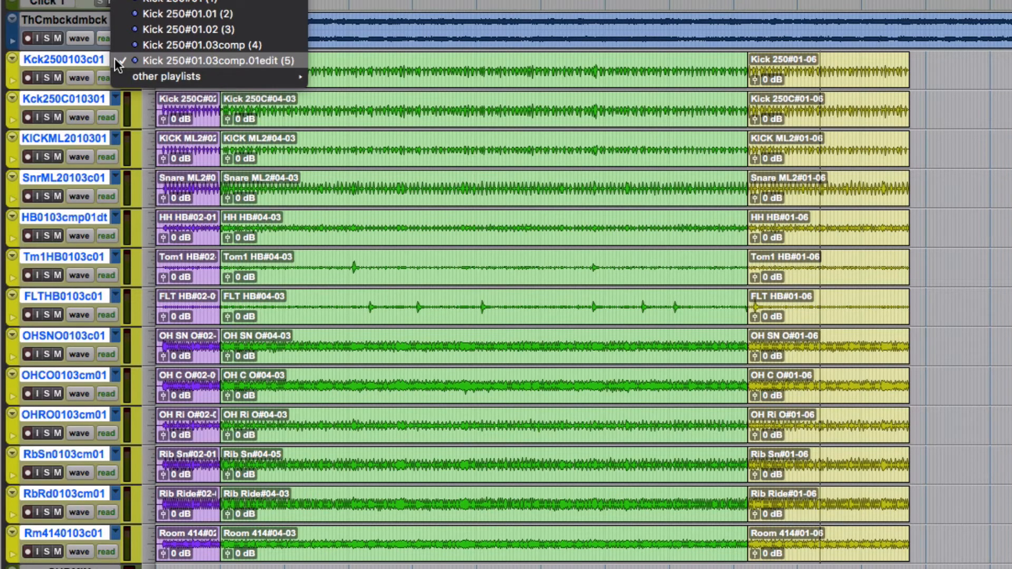
{"action": "left_click", "coordinate": [268, 61]}
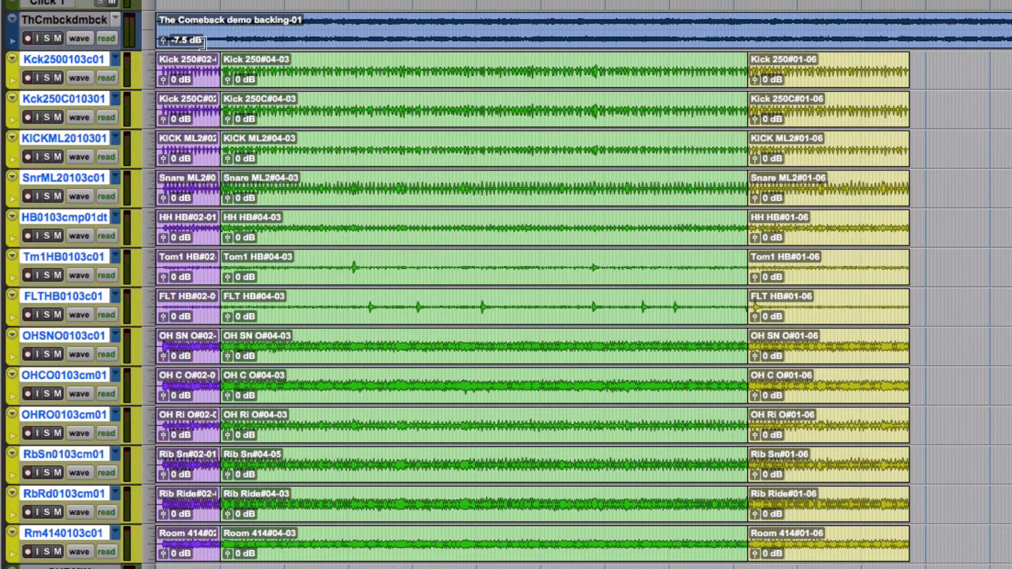
Examine the edit point between the purple and green drum clips against the kick hit beside it.
{"action": "left_click_drag", "start_coordinate": [213, 40], "coordinate": [243, 39]}
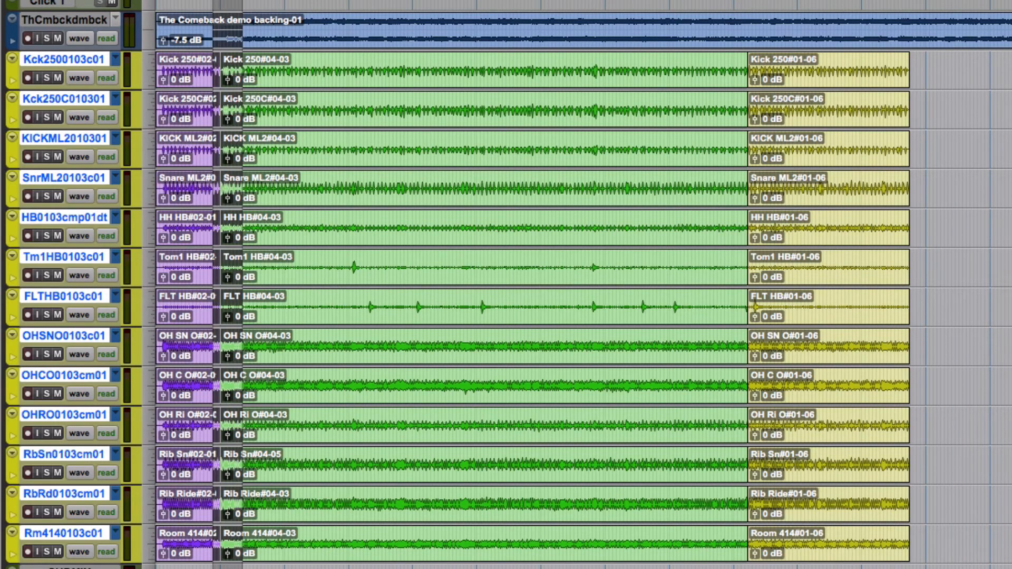
{"action": "key", "text": "alt+f"}
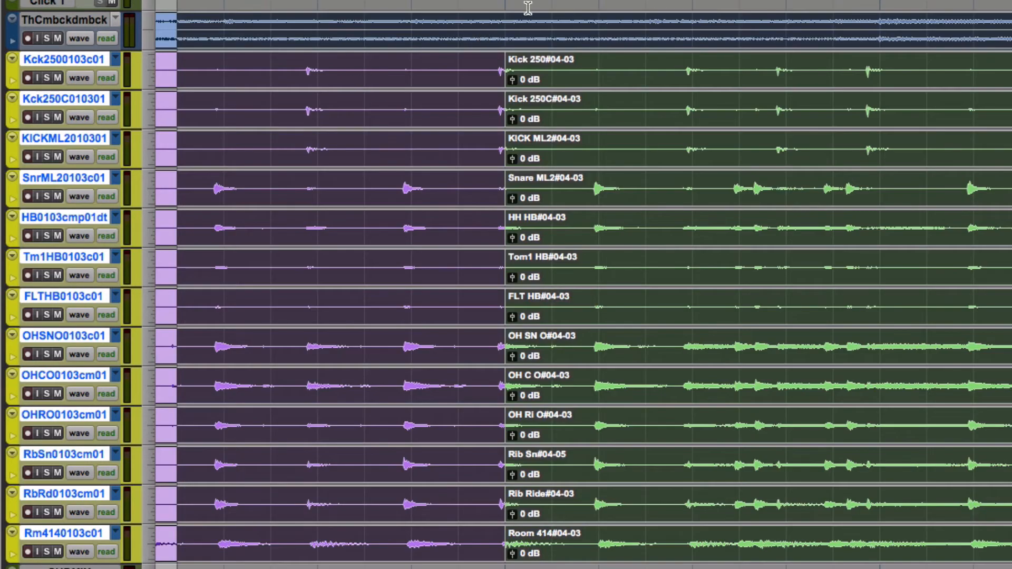
{"action": "left_click", "coordinate": [479, 79]}
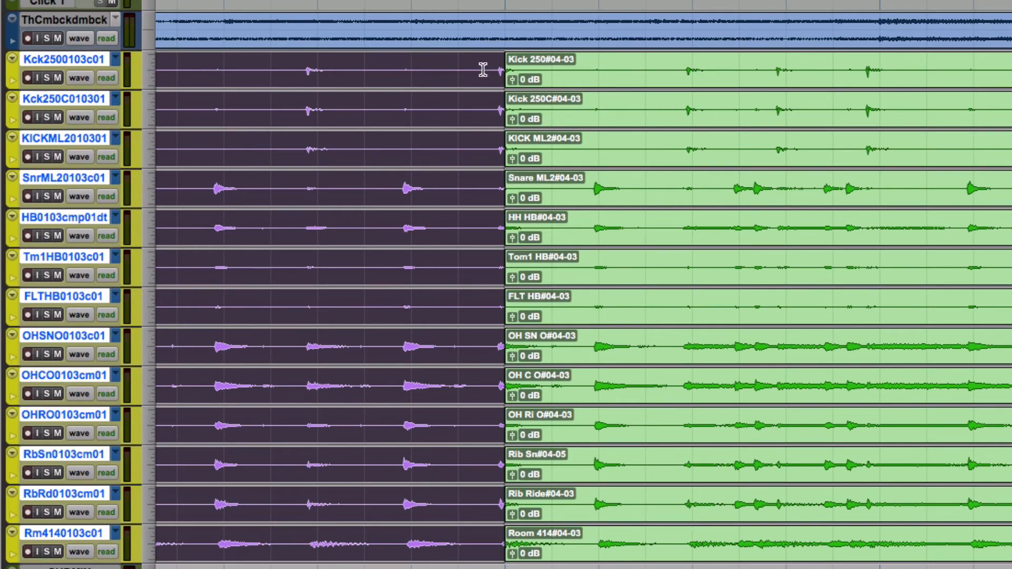
{"action": "left_click", "coordinate": [483, 70]}
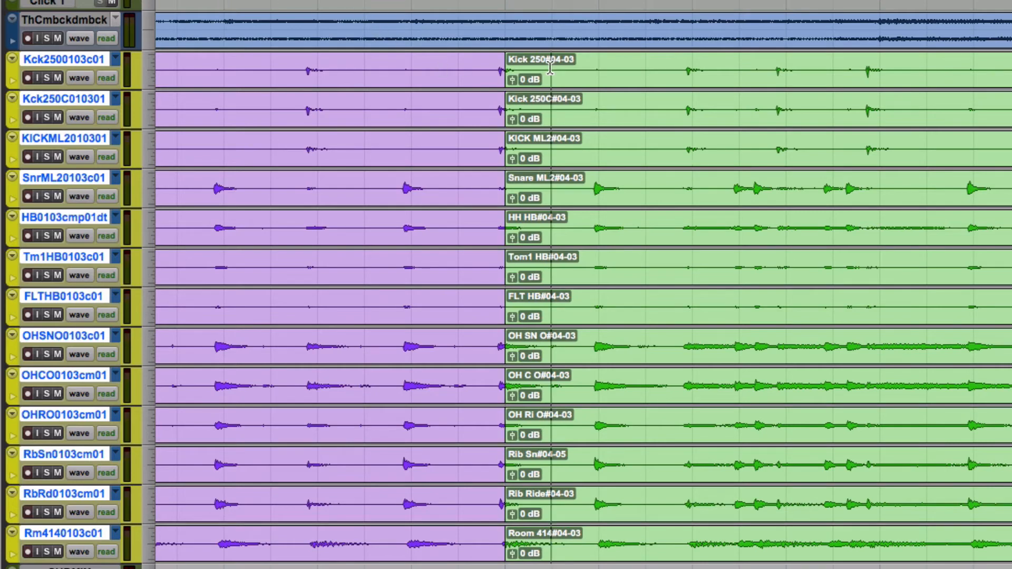
{"action": "left_click_drag", "start_coordinate": [550, 68], "coordinate": [461, 91]}
{"action": "key", "text": "alt+f"}
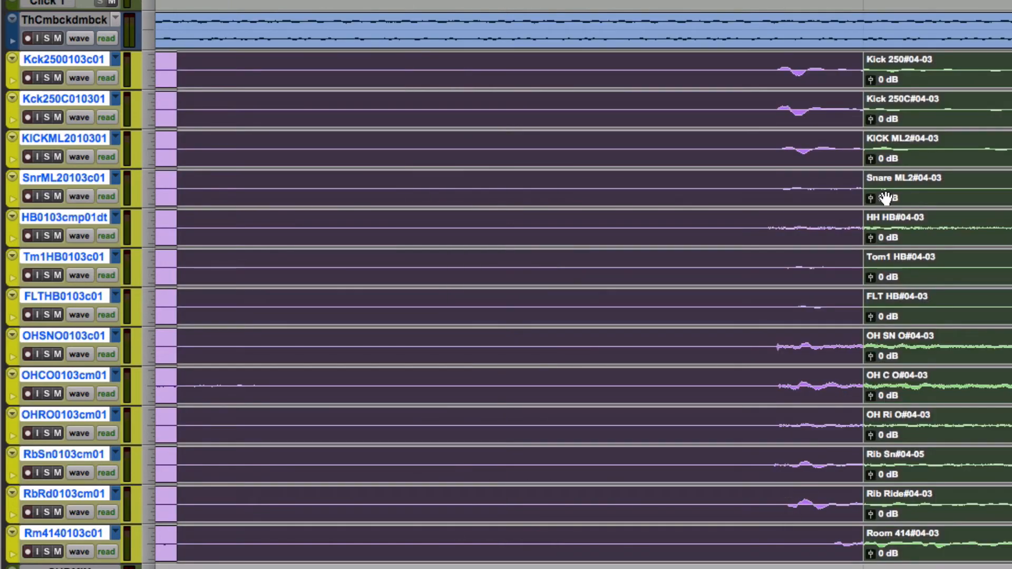
{"action": "left_click", "coordinate": [869, 80]}
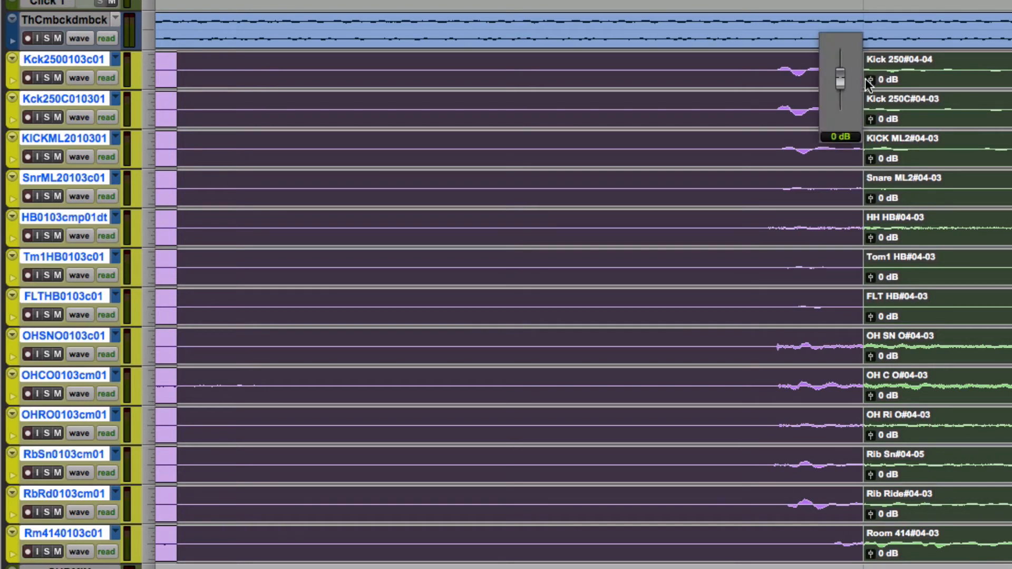
{"action": "left_click", "coordinate": [904, 85]}
{"action": "left_click_drag", "start_coordinate": [869, 76], "coordinate": [815, 73]}
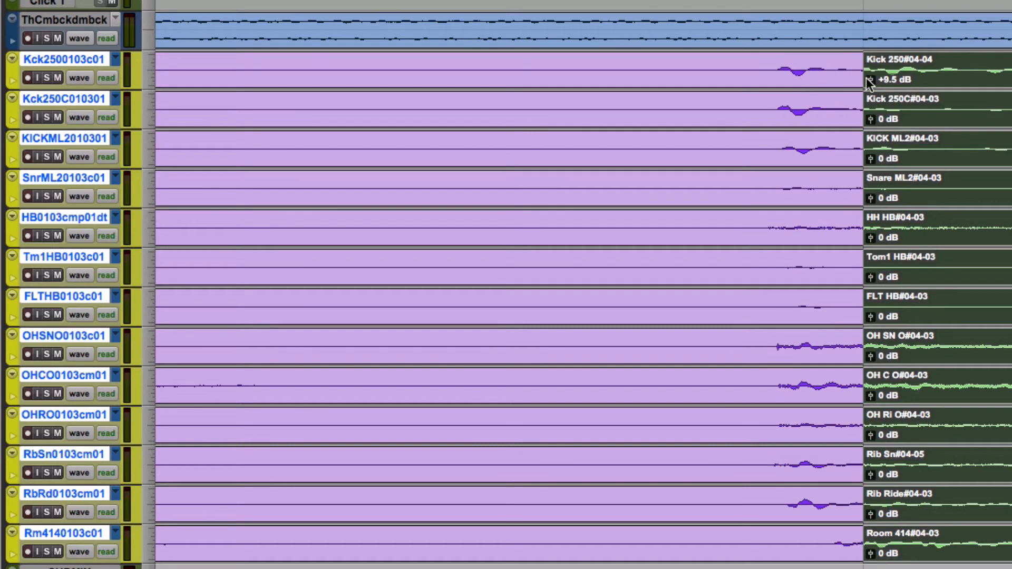
{"action": "key", "text": "ctrl+z"}
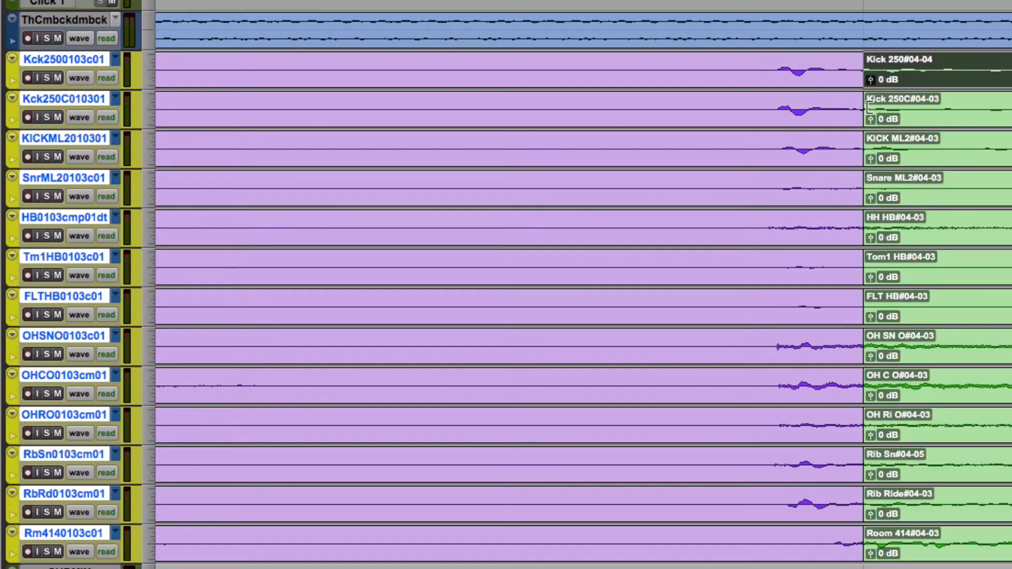
Move the purple-to-green edit point ahead of the kick hit and add a short crossfade there on all drum tracks.
{"action": "left_click_drag", "start_coordinate": [870, 107], "coordinate": [749, 135]}
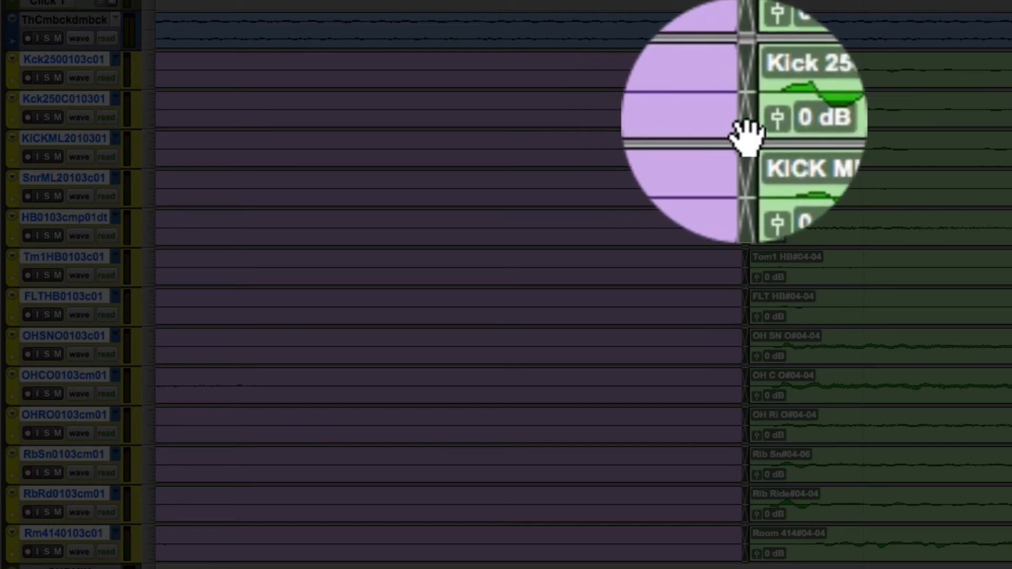
{"action": "left_click", "coordinate": [746, 136]}
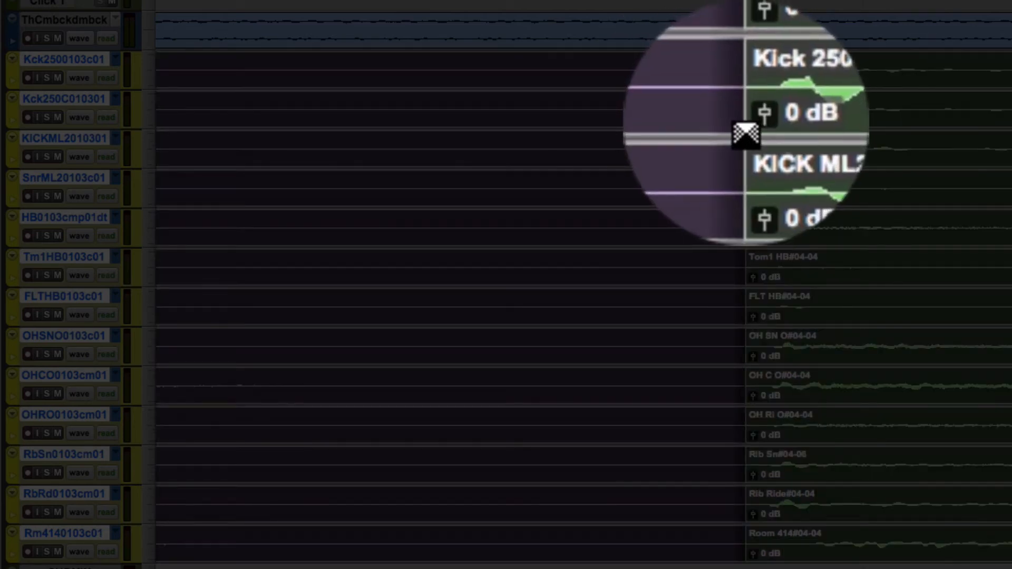
{"action": "left_click", "coordinate": [745, 128]}
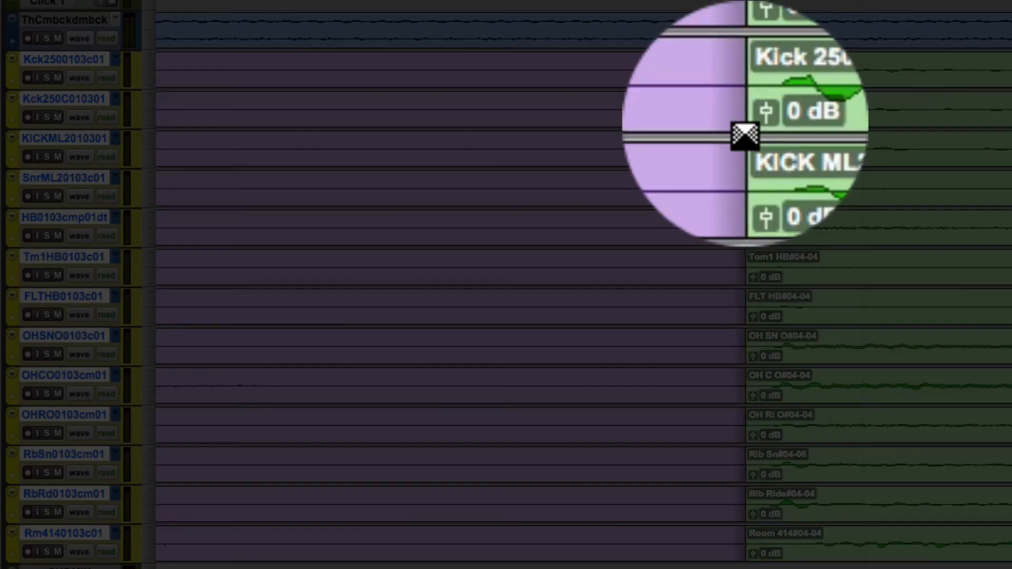
{"action": "mouse_move", "coordinate": [745, 136]}
{"action": "left_mouse_down"}
{"action": "mouse_move", "coordinate": [916, 88]}
{"action": "mouse_move", "coordinate": [732, 135]}
{"action": "mouse_move", "coordinate": [771, 118]}
{"action": "mouse_move", "coordinate": [755, 122]}
{"action": "left_mouse_up"}
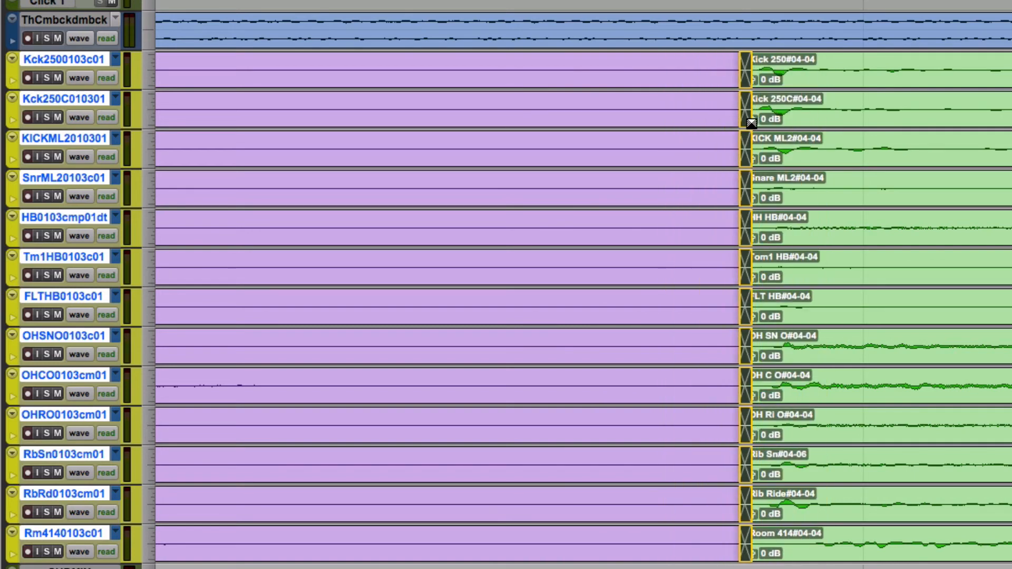
{"action": "left_click_drag", "start_coordinate": [752, 123], "coordinate": [752, 118]}
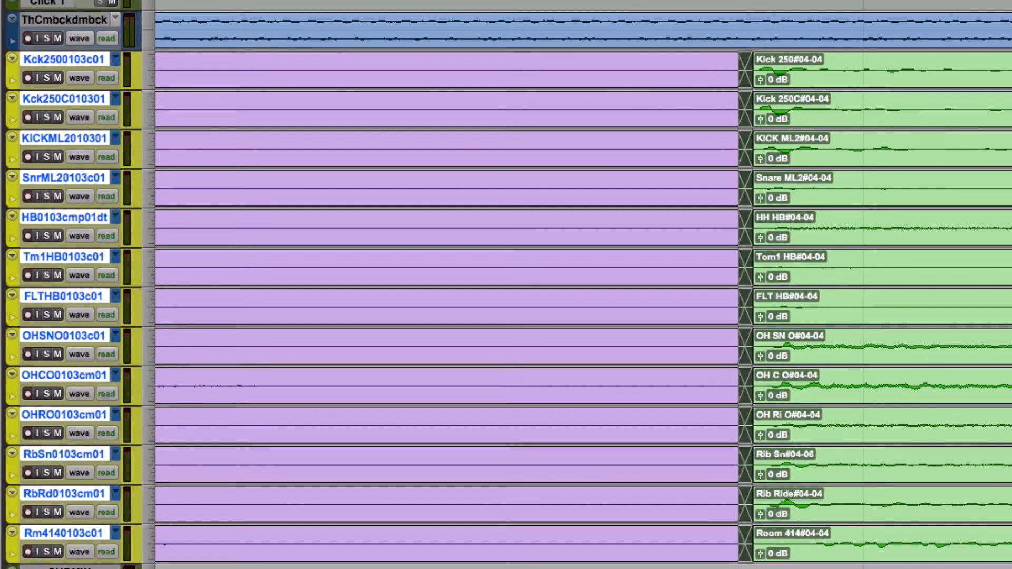
Audition the crossfaded transition between the purple and green drum clips, starting playback shortly before the edit.
{"action": "key", "text": "r"}
{"action": "key", "text": "r"}
{"action": "key", "text": "r"}
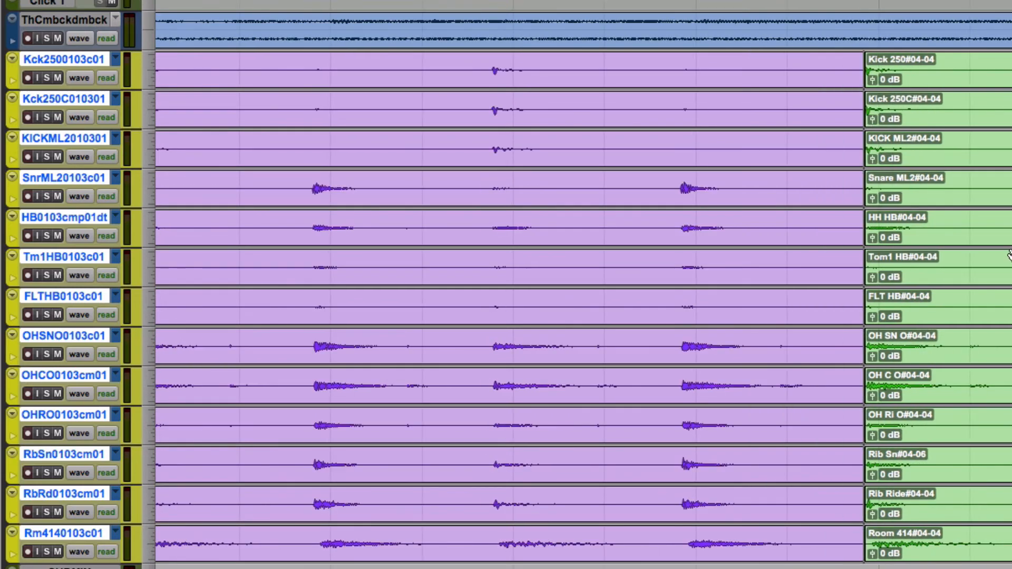
{"action": "left_click", "coordinate": [534, 76]}
{"action": "left_click", "coordinate": [539, 65]}
{"action": "key", "text": "space"}
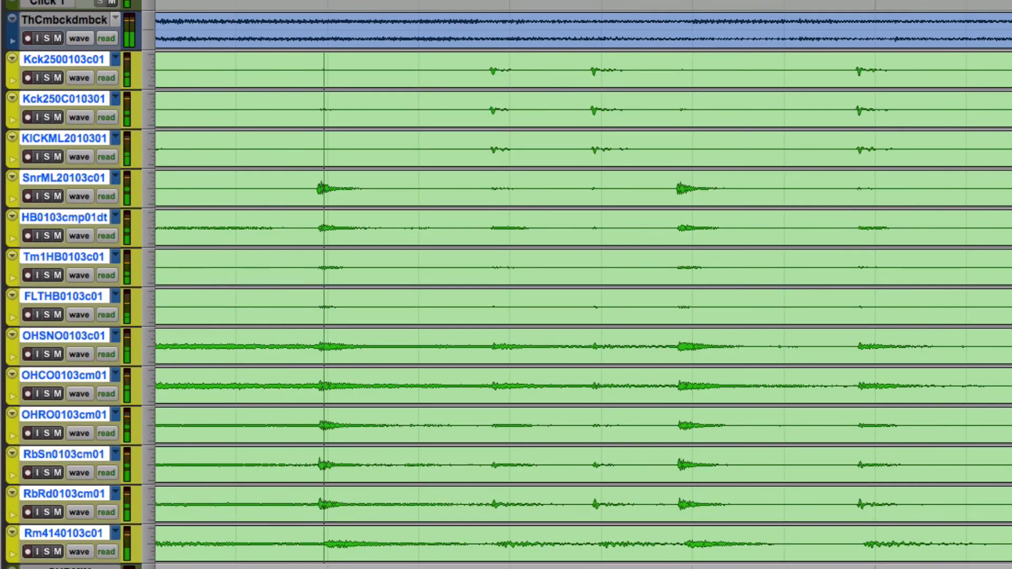
{"action": "key", "text": "r"}
{"action": "key", "text": "r"}
{"action": "key", "text": "r"}
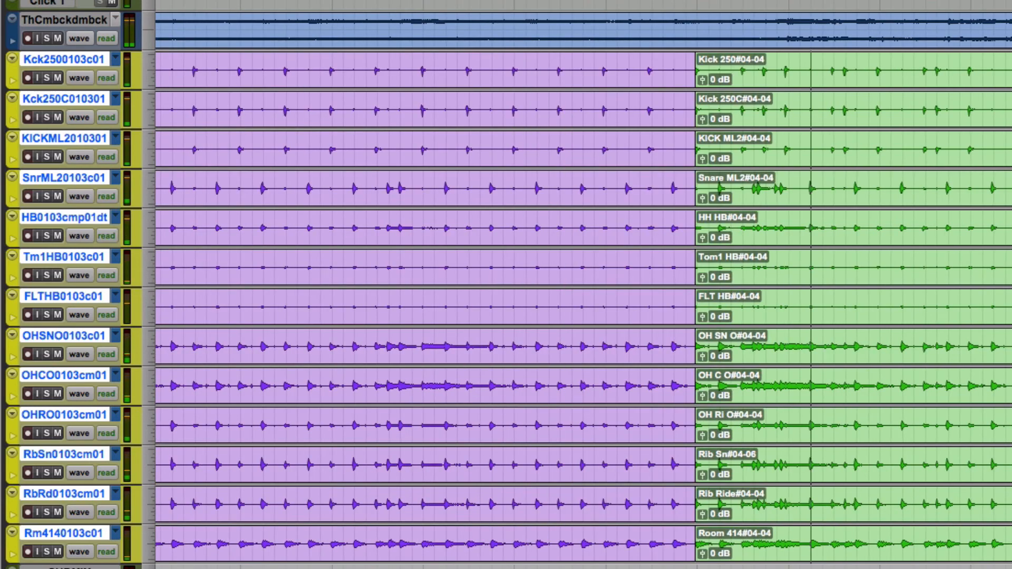
{"action": "key", "text": "r"}
{"action": "key", "text": "r"}
{"action": "key", "text": "r"}
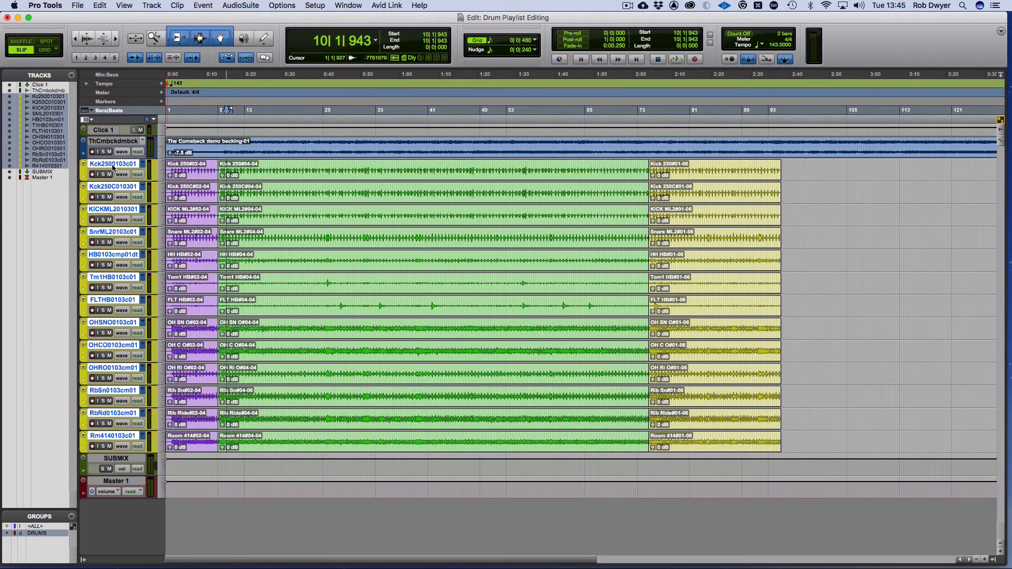
Duplicate the Kick 250#01.03comp.01edit (5) playlist across all the grouped drum tracks.
{"action": "left_click", "coordinate": [142, 165]}
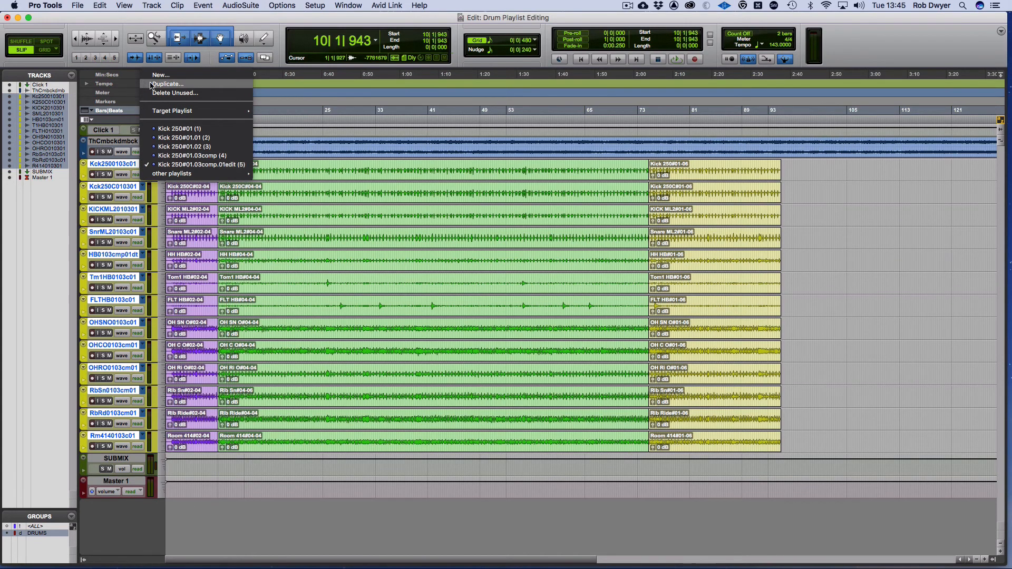
{"action": "left_click", "coordinate": [146, 84]}
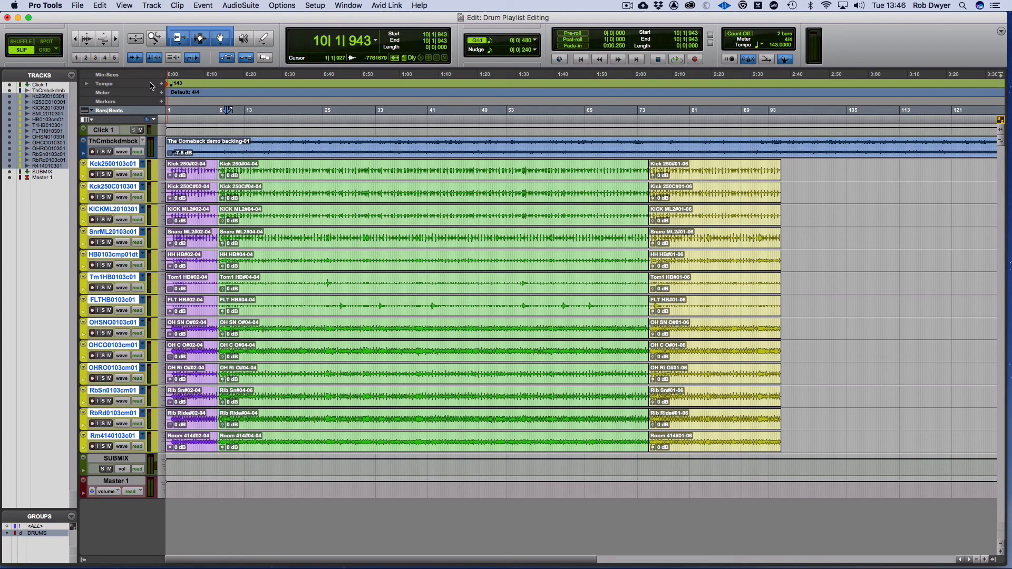
{"action": "left_click", "coordinate": [142, 233]}
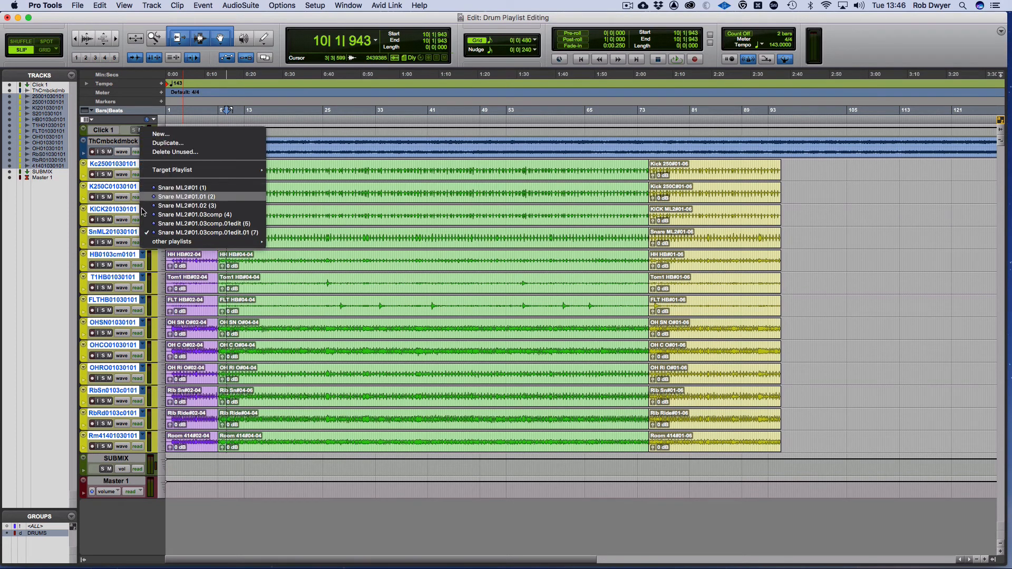
Batch rename the duplicated drum playlists by clearing the edit suffix entry and inserting "Consol" at index 0, and check the new name.
{"action": "left_click", "coordinate": [112, 253]}
{"action": "right_click", "coordinate": [112, 253]}
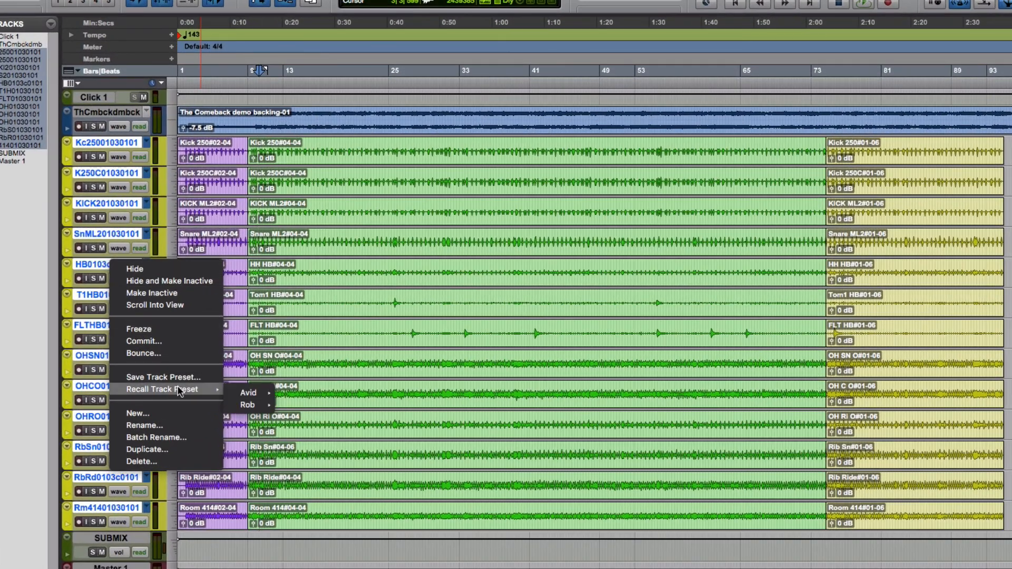
{"action": "left_click", "coordinate": [173, 437]}
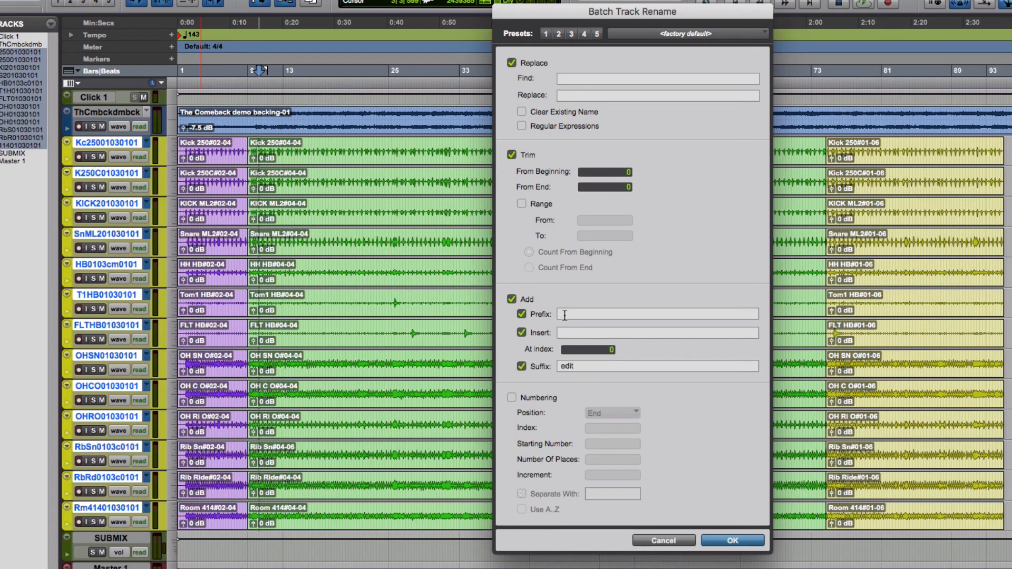
{"action": "left_click_drag", "start_coordinate": [578, 369], "coordinate": [545, 369]}
{"action": "key", "text": "BackSpace"}
{"action": "left_click", "coordinate": [584, 332]}
{"action": "type", "text": "Consol"}
{"action": "left_click", "coordinate": [741, 539]}
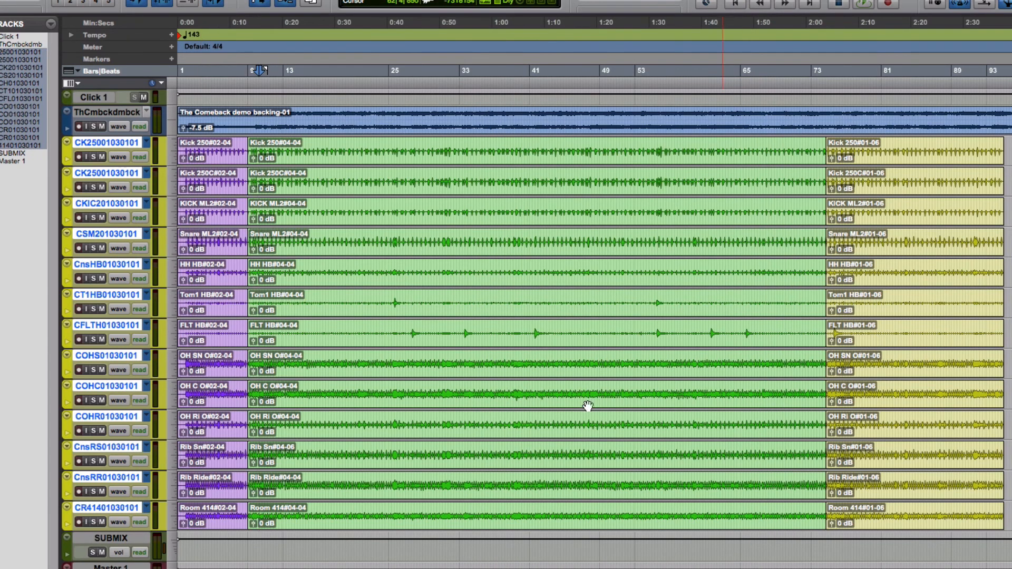
{"action": "left_click", "coordinate": [147, 143]}
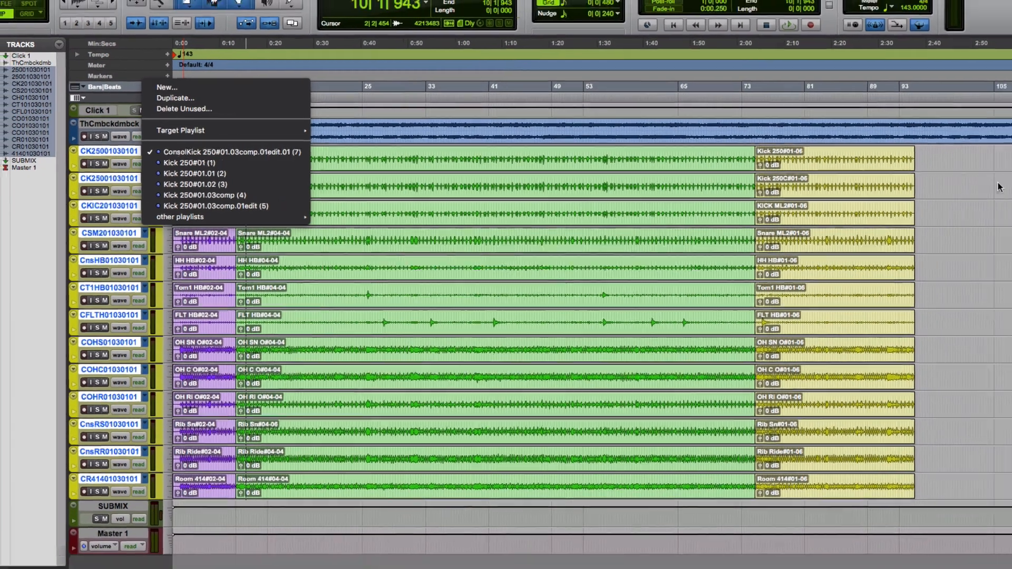
{"action": "left_click", "coordinate": [1001, 186]}
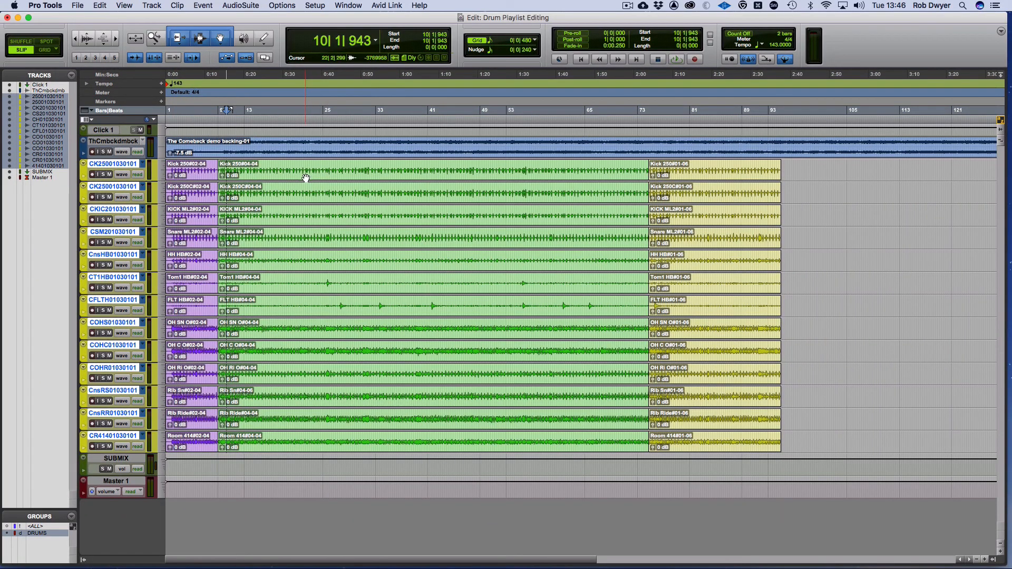
Select all drum clips from 1|1|000 to 95|1|000, find the Consolidate Clip command, and keep the ConsolKick 250#01.03comp.01edit.01 (7) playlist active.
{"action": "left_click", "coordinate": [184, 179]}
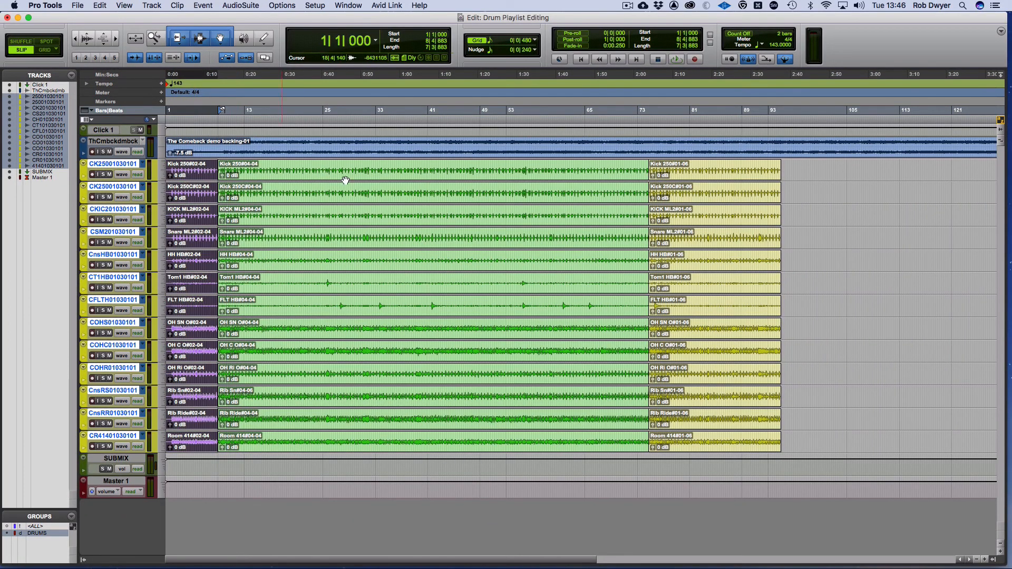
{"action": "left_click", "coordinate": [762, 179], "text": "shift"}
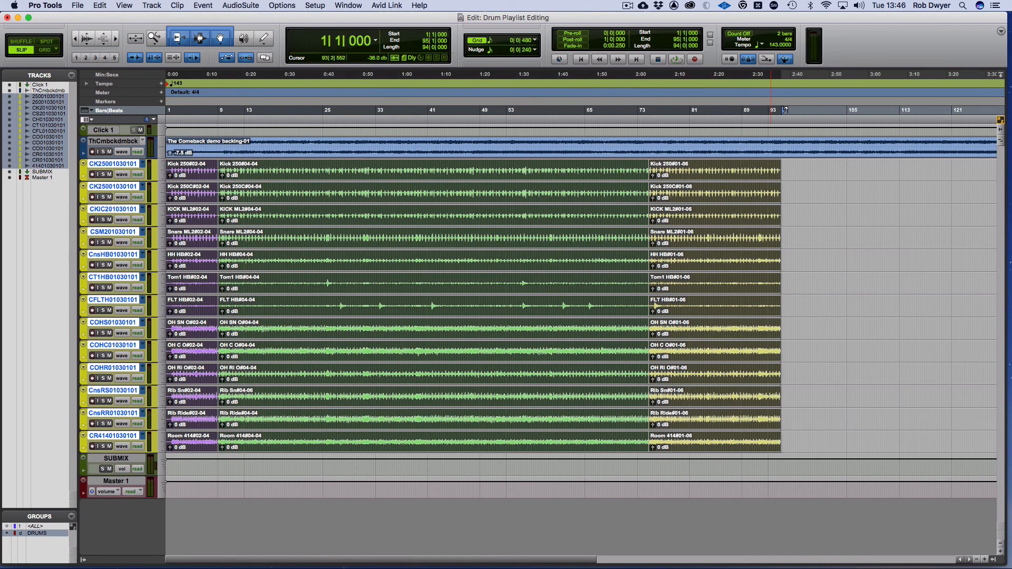
{"action": "left_click", "coordinate": [101, 6]}
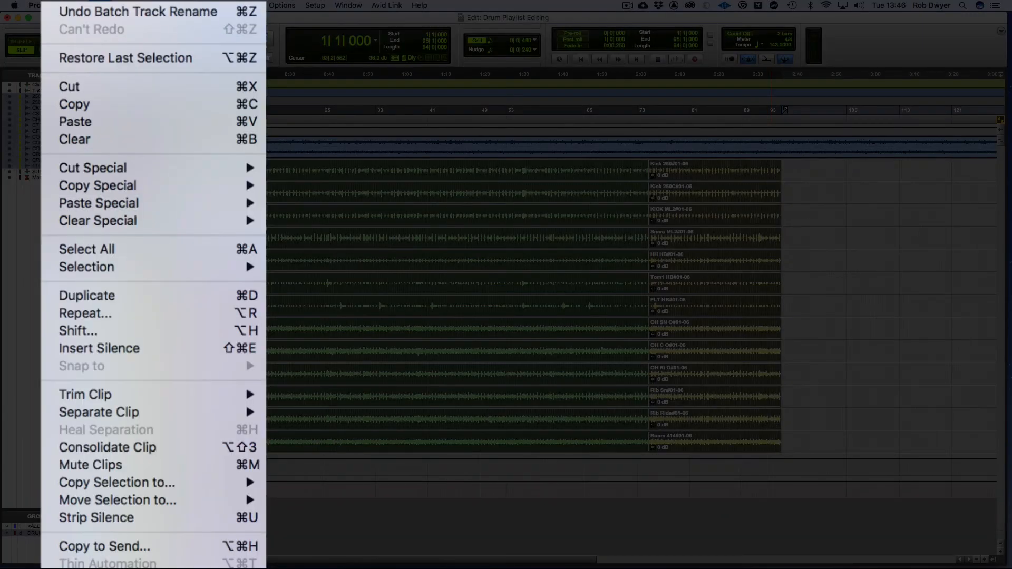
{"action": "left_click", "coordinate": [252, 453]}
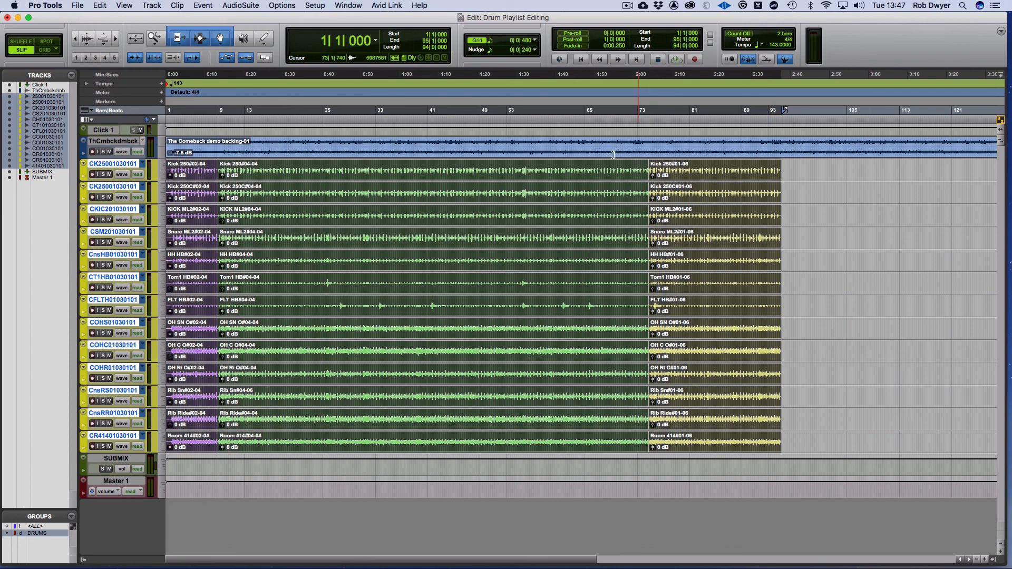
{"action": "left_click", "coordinate": [143, 166]}
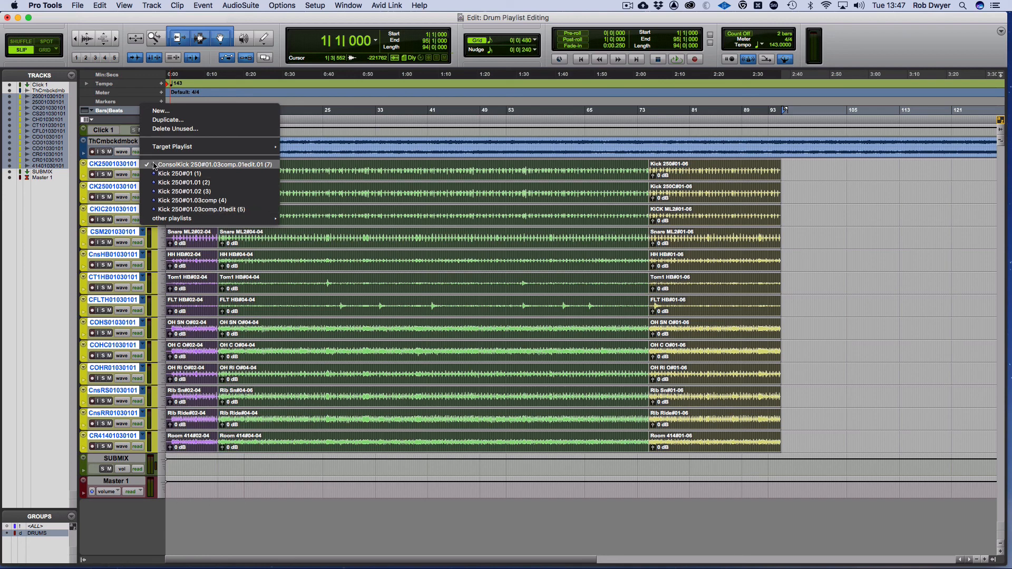
{"action": "left_click", "coordinate": [155, 166]}
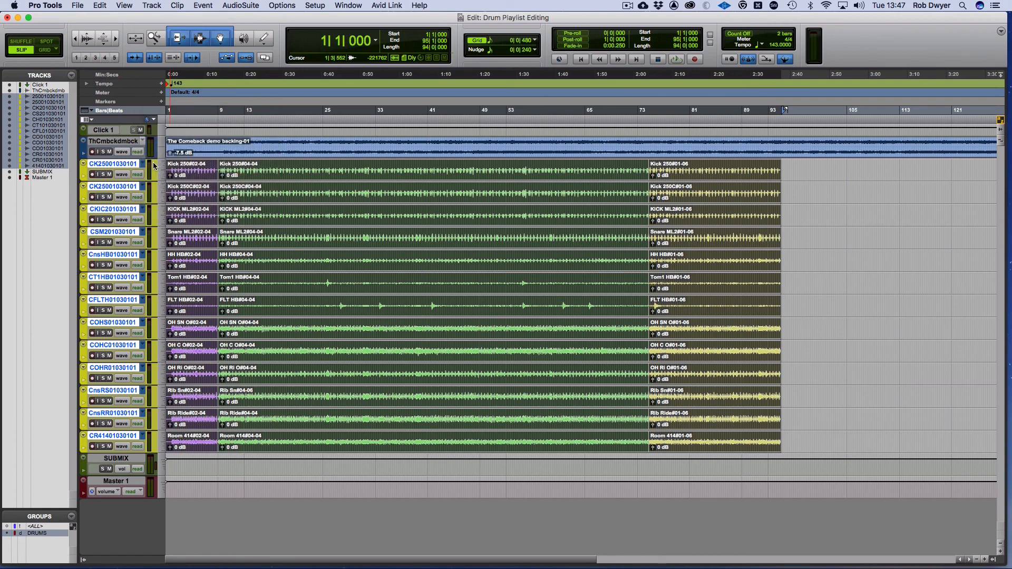